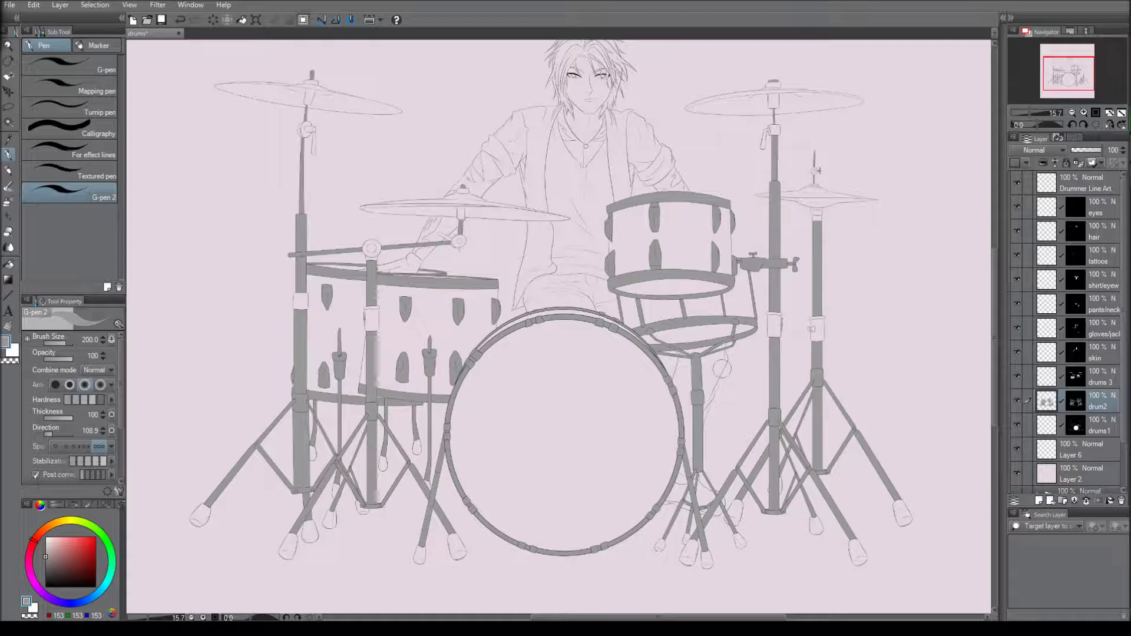
Shade the upper pole of the far-left cymbal stand in dark grey (RGB 84) using the Opacity watercolor brush
{"action": "key", "text": "b"}
{"action": "scroll", "coordinate": [307, 136], "scroll_direction": "up", "scroll_amount": 3}
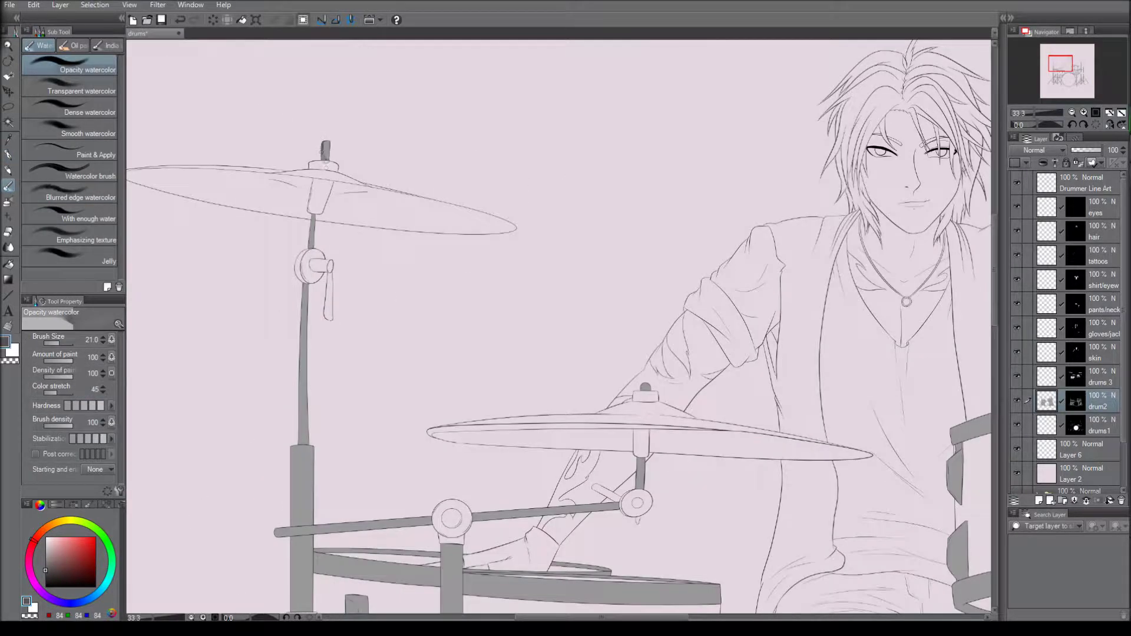
{"action": "mouse_move", "coordinate": [299, 315]}
{"action": "left_mouse_down"}
{"action": "mouse_move", "coordinate": [303, 427]}
{"action": "mouse_move", "coordinate": [353, 159]}
{"action": "left_mouse_up"}
{"action": "left_click_drag", "start_coordinate": [353, 200], "coordinate": [354, 277]}
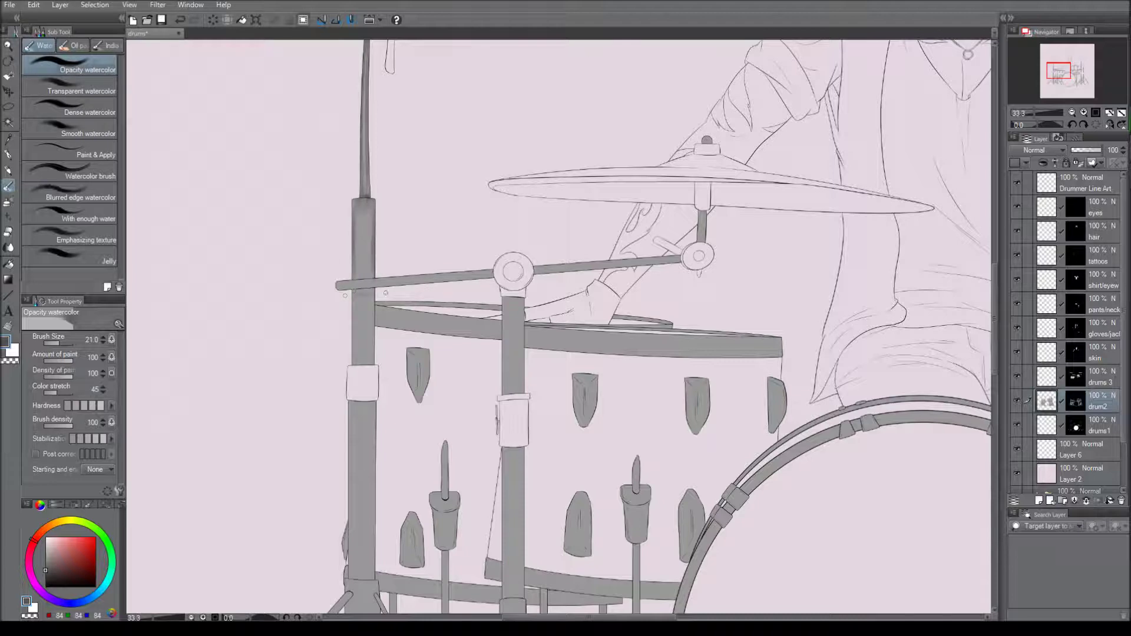
{"action": "mouse_move", "coordinate": [389, 370]}
{"action": "left_mouse_down"}
{"action": "mouse_move", "coordinate": [403, 86]}
{"action": "mouse_move", "coordinate": [435, 68]}
{"action": "mouse_move", "coordinate": [398, 75]}
{"action": "mouse_move", "coordinate": [434, 178]}
{"action": "mouse_move", "coordinate": [399, 186]}
{"action": "mouse_move", "coordinate": [399, 350]}
{"action": "left_mouse_up"}
Shade the lower pole, joint and tripod legs of the far-left cymbal stand with the watercolor brush at size 31.2
{"action": "left_click_drag", "start_coordinate": [424, 183], "coordinate": [423, 340]}
{"action": "mouse_move", "coordinate": [422, 243]}
{"action": "left_mouse_down"}
{"action": "mouse_move", "coordinate": [426, 394]}
{"action": "mouse_move", "coordinate": [448, 207]}
{"action": "mouse_move", "coordinate": [451, 386]}
{"action": "left_mouse_up"}
{"action": "left_click_drag", "start_coordinate": [468, 265], "coordinate": [471, 407]}
{"action": "left_click_drag", "start_coordinate": [436, 235], "coordinate": [289, 406]}
{"action": "left_click_drag", "start_coordinate": [389, 330], "coordinate": [297, 503]}
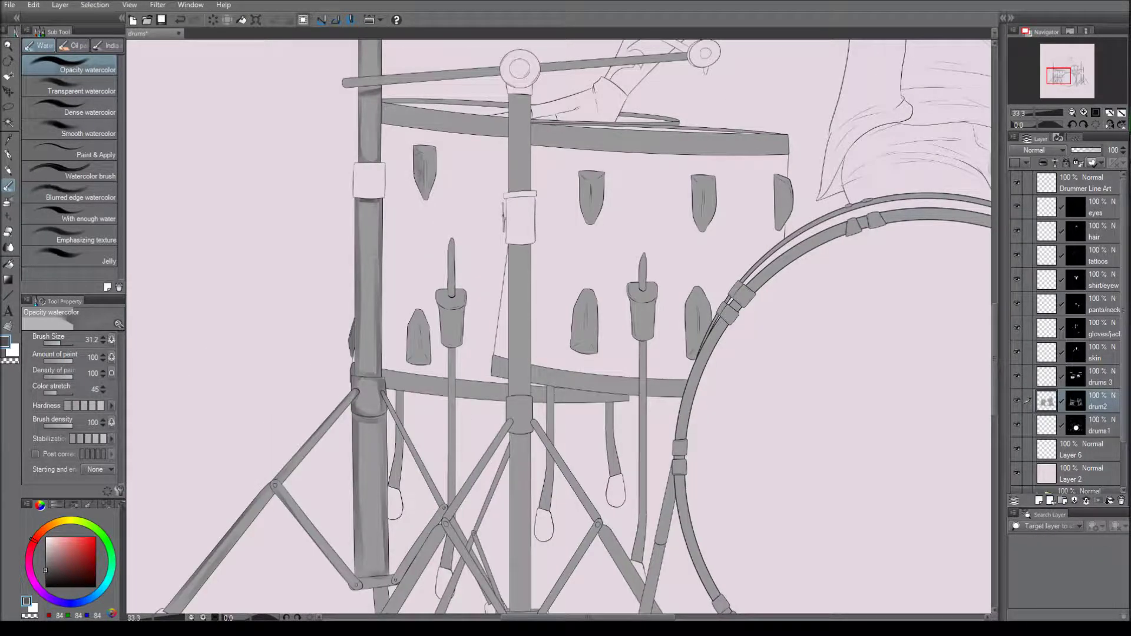
Shade the left floor tom's upper lugs and top rim, plus the upper pole of the second cymbal stand
{"action": "left_click_drag", "start_coordinate": [417, 318], "coordinate": [409, 341]}
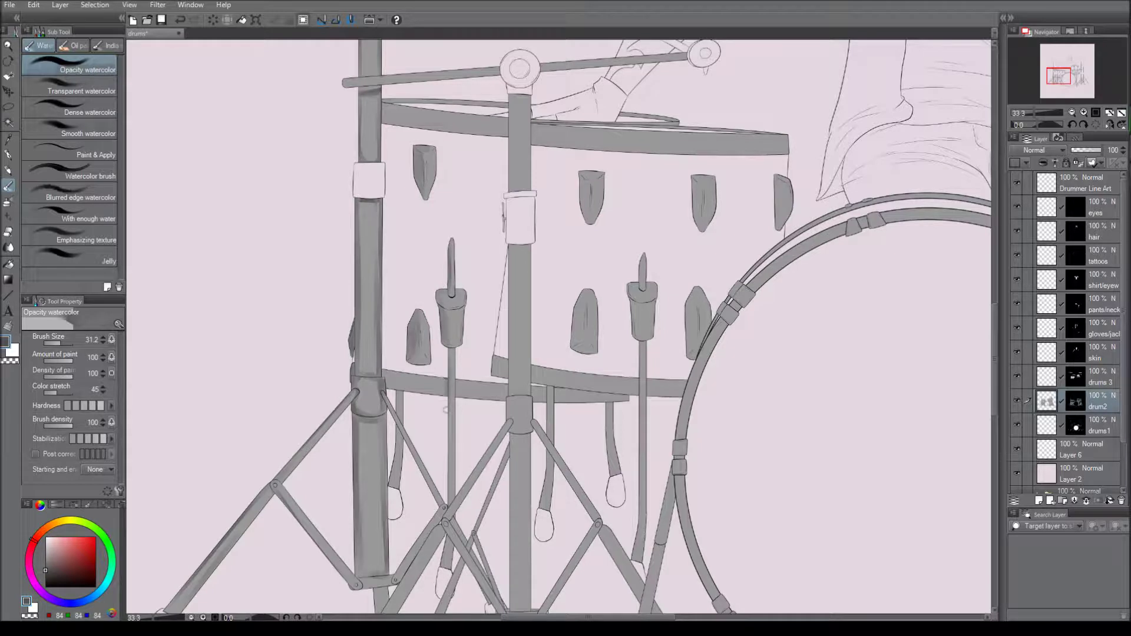
{"action": "mouse_move", "coordinate": [386, 100]}
{"action": "left_mouse_down"}
{"action": "mouse_move", "coordinate": [447, 104]}
{"action": "mouse_move", "coordinate": [385, 117]}
{"action": "left_mouse_up"}
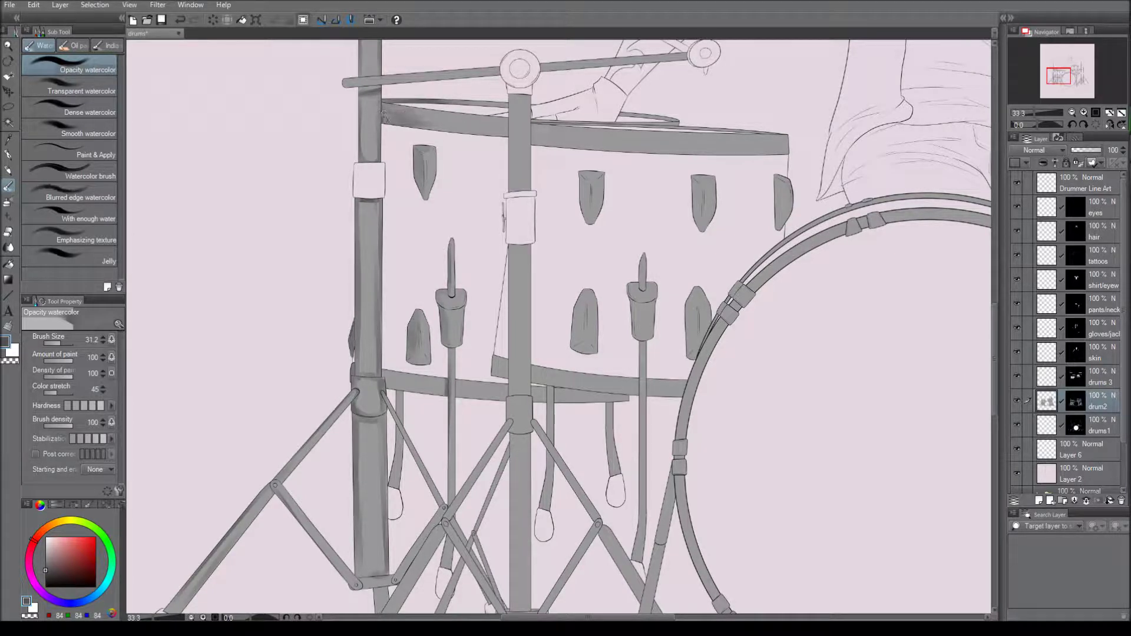
{"action": "left_click_drag", "start_coordinate": [509, 96], "coordinate": [519, 204]}
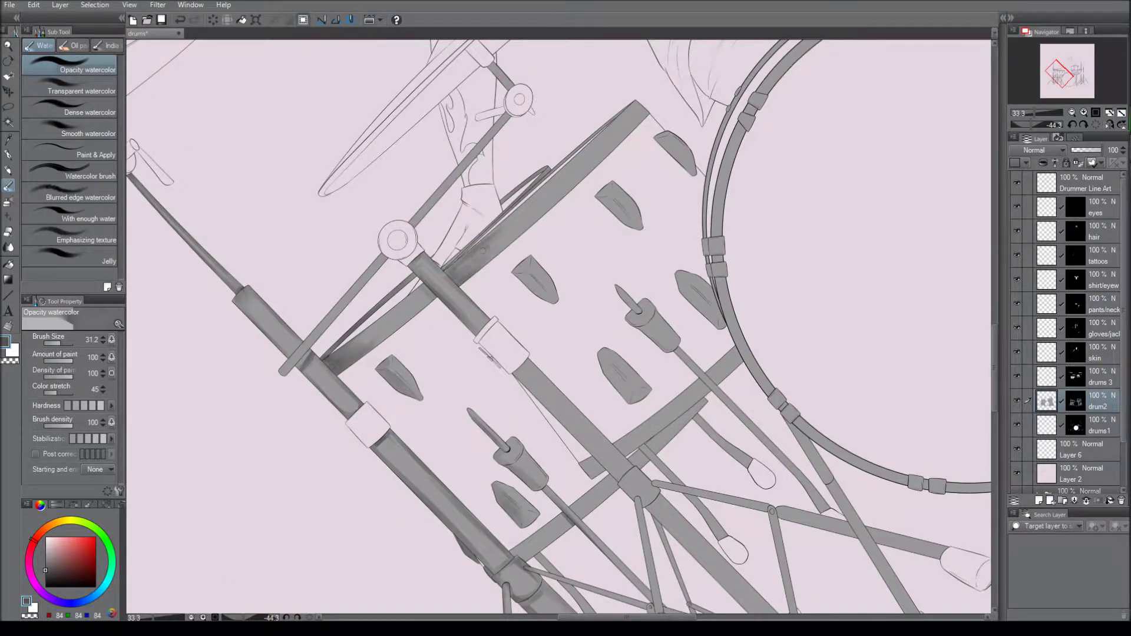
{"action": "left_click_drag", "start_coordinate": [601, 131], "coordinate": [633, 99]}
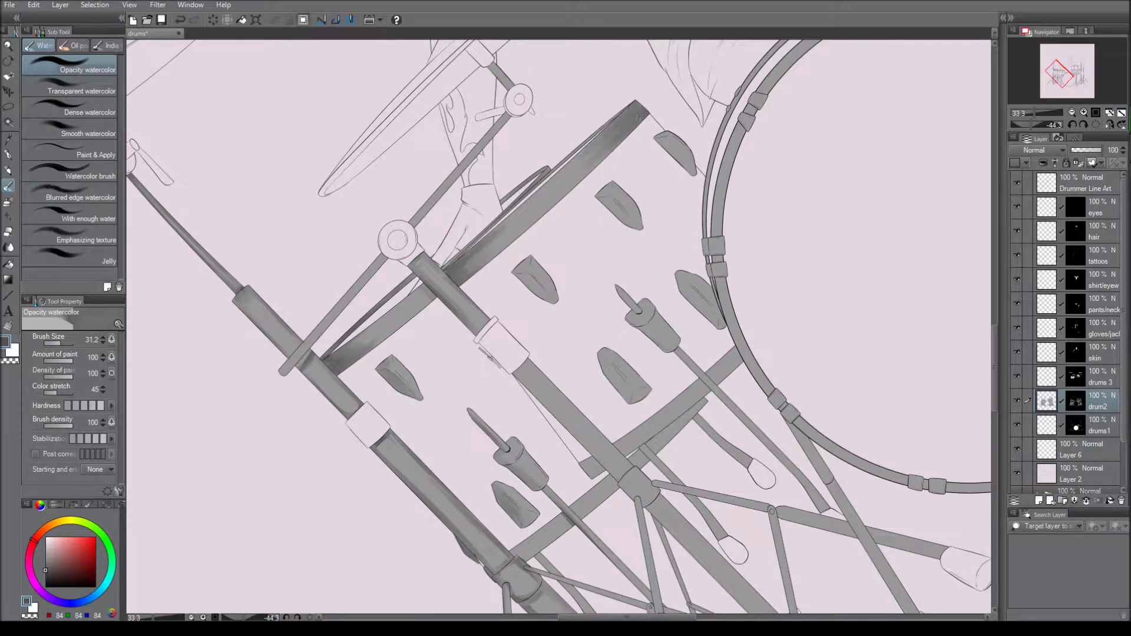
{"action": "key", "text": "ctrl+@"}
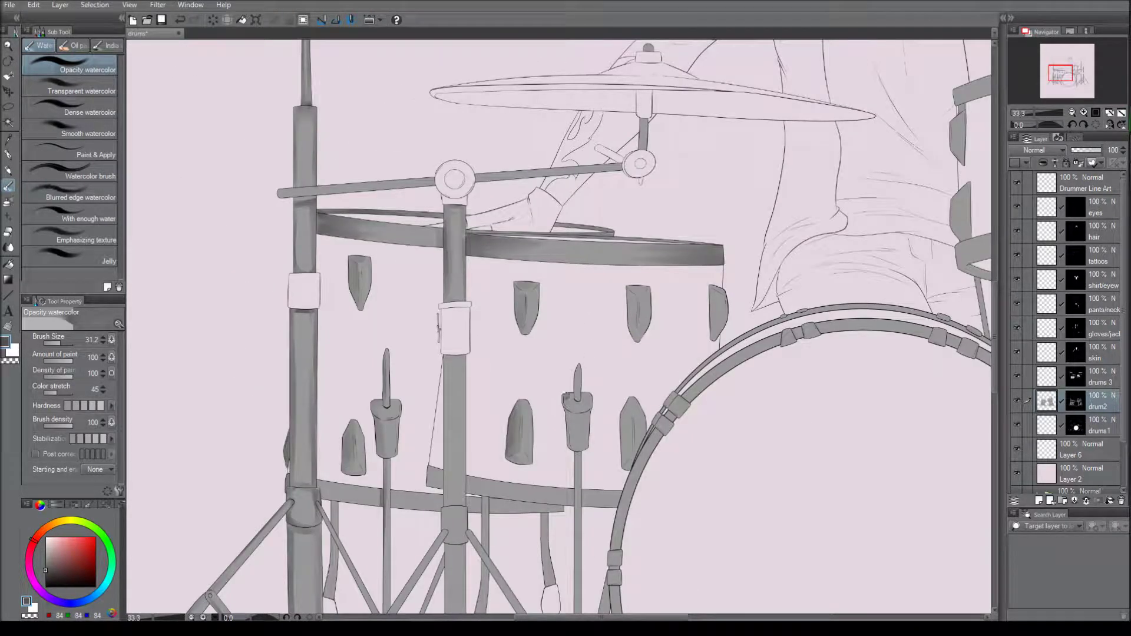
Add dark shading to the left floor tom's lower lugs and bottom rim
{"action": "left_click_drag", "start_coordinate": [632, 424], "coordinate": [584, 275]}
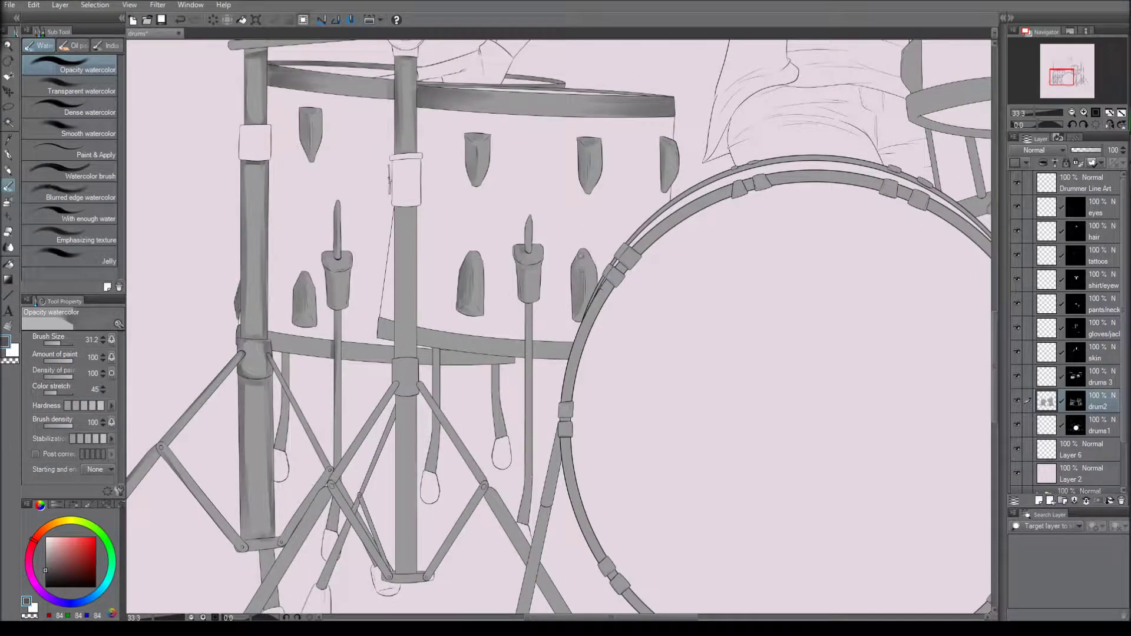
{"action": "left_click_drag", "start_coordinate": [427, 326], "coordinate": [497, 354]}
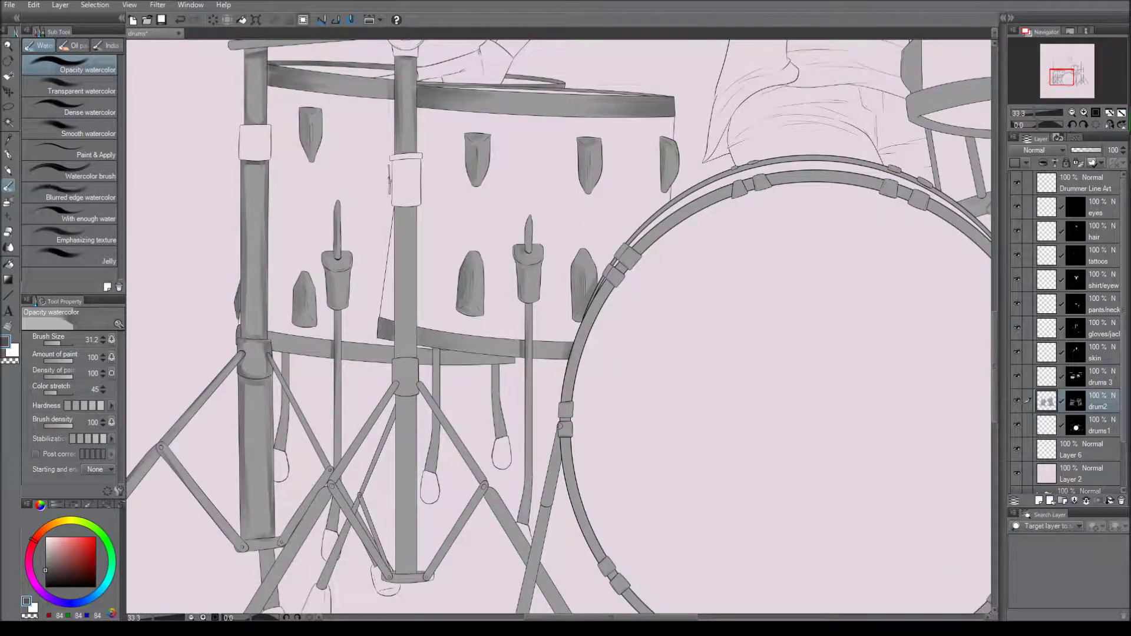
{"action": "left_click_drag", "start_coordinate": [648, 177], "coordinate": [533, 421]}
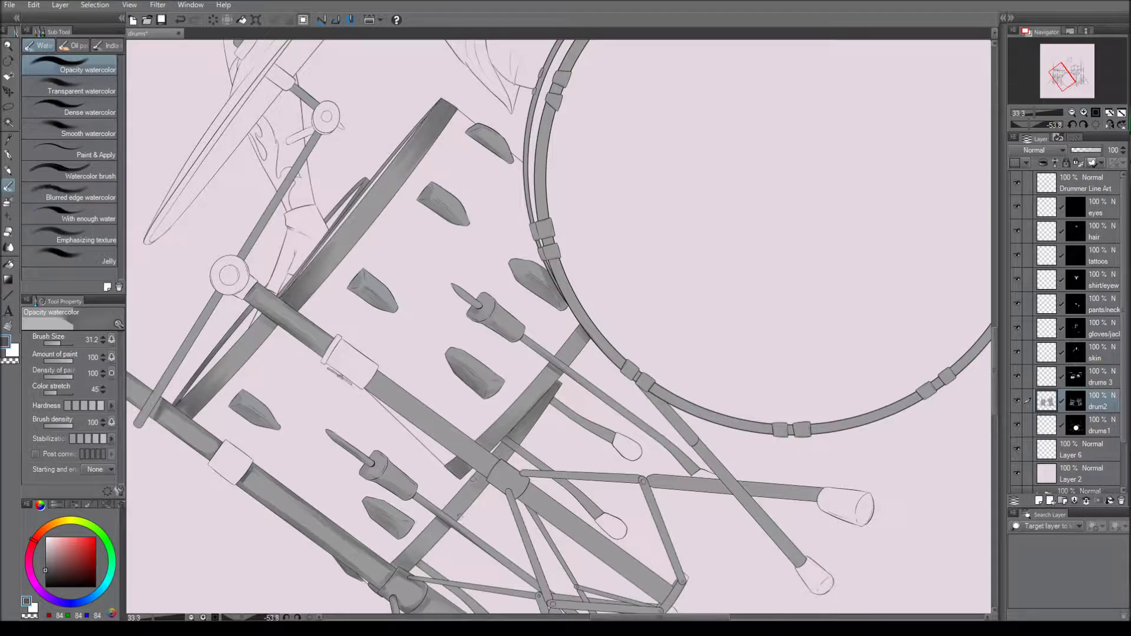
Shade the left floor tom's legs and the tripod legs of the two left cymbal stands
{"action": "left_click_drag", "start_coordinate": [330, 82], "coordinate": [288, 150]}
{"action": "left_click_drag", "start_coordinate": [511, 330], "coordinate": [536, 415]}
{"action": "left_click_drag", "start_coordinate": [289, 151], "coordinate": [290, 436]}
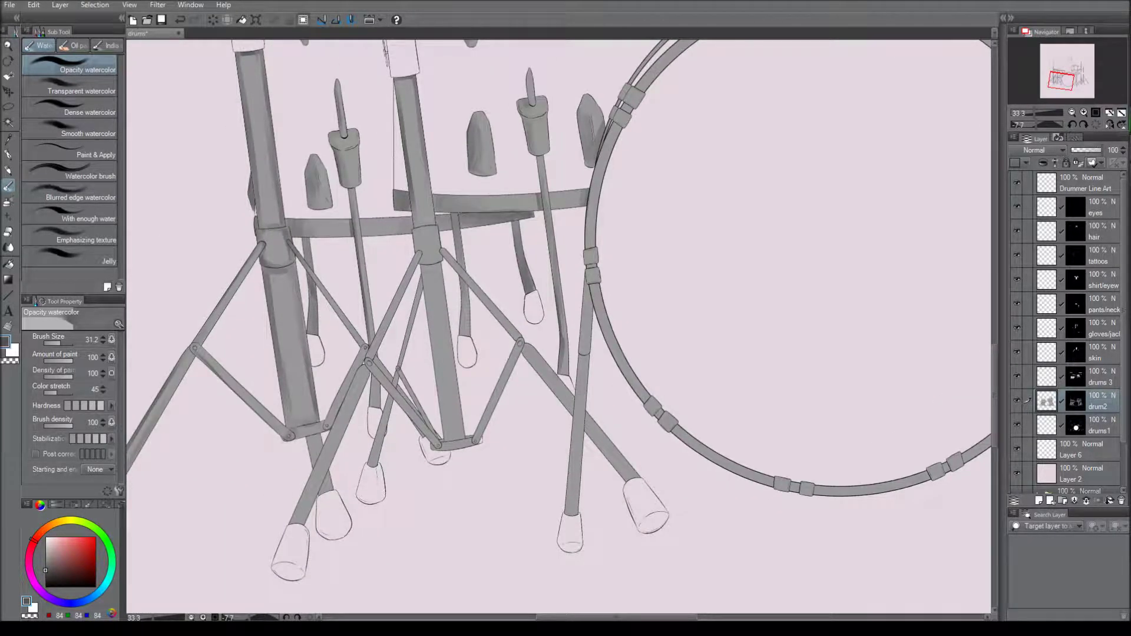
{"action": "left_click_drag", "start_coordinate": [563, 277], "coordinate": [545, 435]}
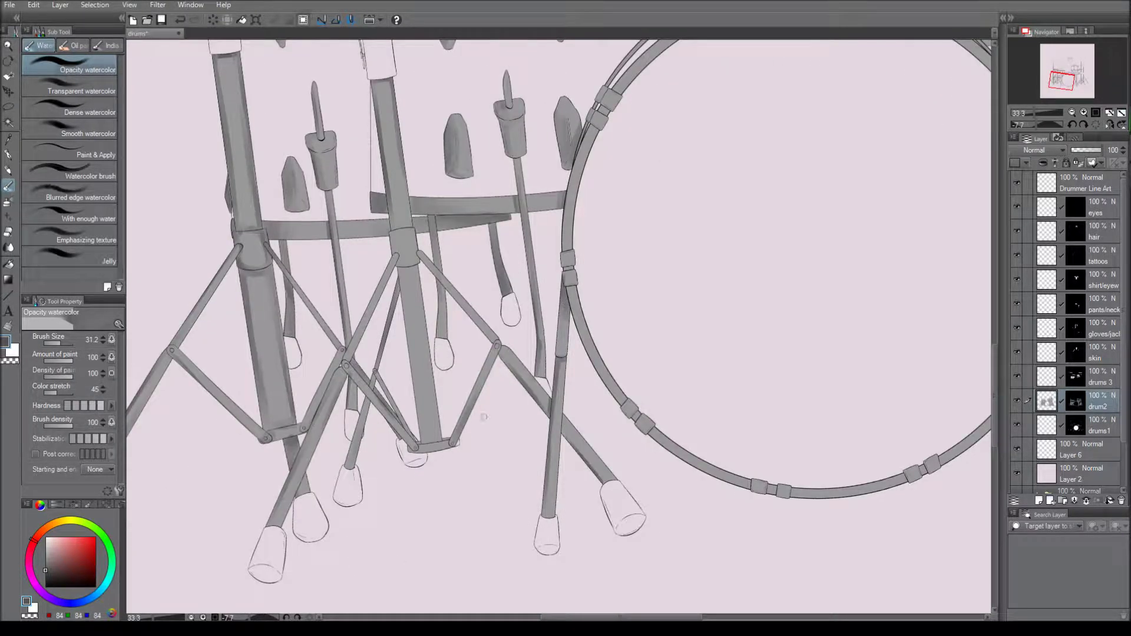
Shade the edges of the second cymbal stand's lower pole and touch up the tom hardware beside it
{"action": "left_click", "coordinate": [1048, 402], "text": "ctrl"}
{"action": "left_click_drag", "start_coordinate": [404, 286], "coordinate": [420, 435]}
{"action": "left_click_drag", "start_coordinate": [429, 277], "coordinate": [438, 439]}
{"action": "scroll", "coordinate": [349, 251], "scroll_direction": "down", "scroll_amount": 3}
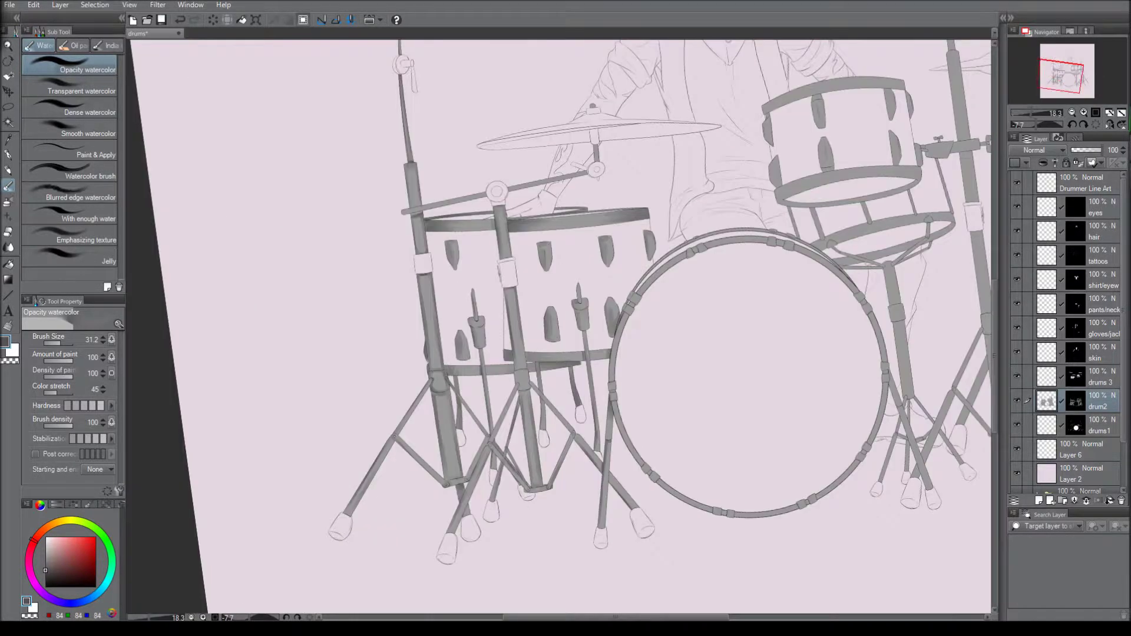
{"action": "scroll", "coordinate": [545, 116], "scroll_direction": "up", "scroll_amount": 3}
{"action": "key", "text": "ctrl+0"}
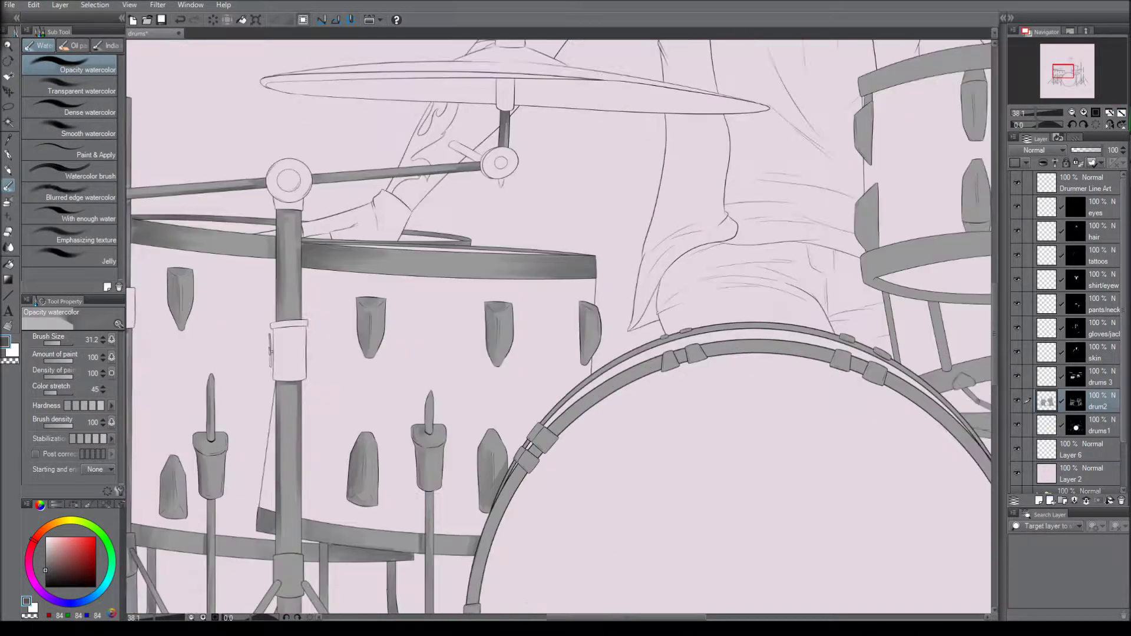
{"action": "left_click_drag", "start_coordinate": [398, 463], "coordinate": [457, 522]}
{"action": "scroll", "coordinate": [469, 523], "scroll_direction": "down", "scroll_amount": 2}
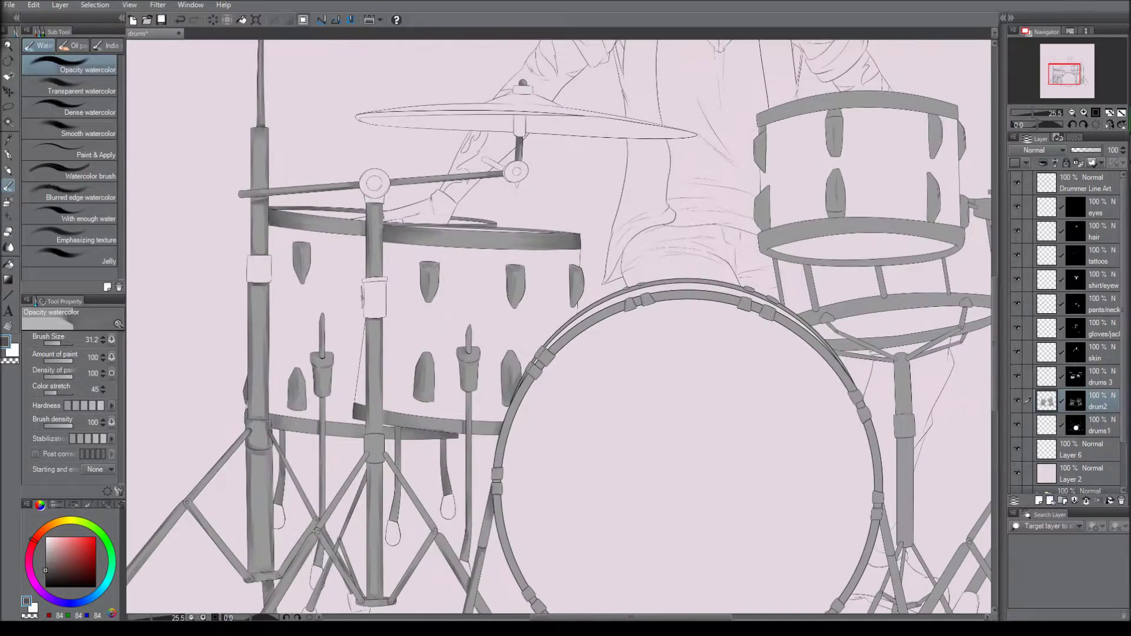
Blend the shading on the left stands' upper poles and the floor tom's top rim using Soothing watercolor
{"action": "key", "text": "j"}
{"action": "left_click_drag", "start_coordinate": [245, 149], "coordinate": [244, 274]}
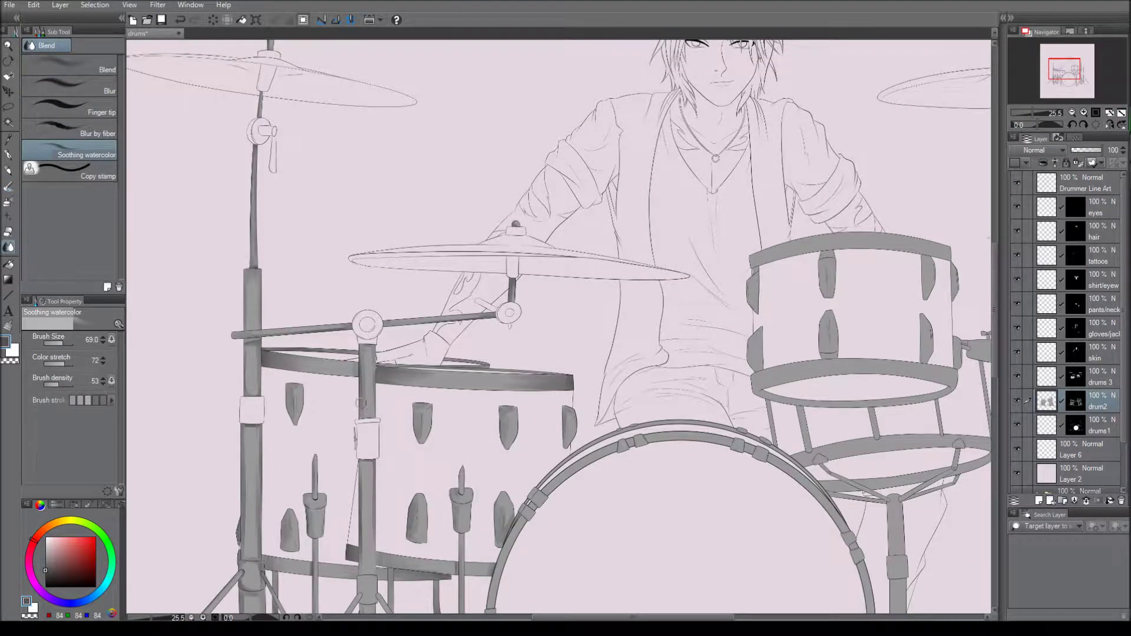
{"action": "scroll", "coordinate": [434, 318], "scroll_direction": "up", "scroll_amount": 2}
{"action": "left_click_drag", "start_coordinate": [549, 408], "coordinate": [568, 224]}
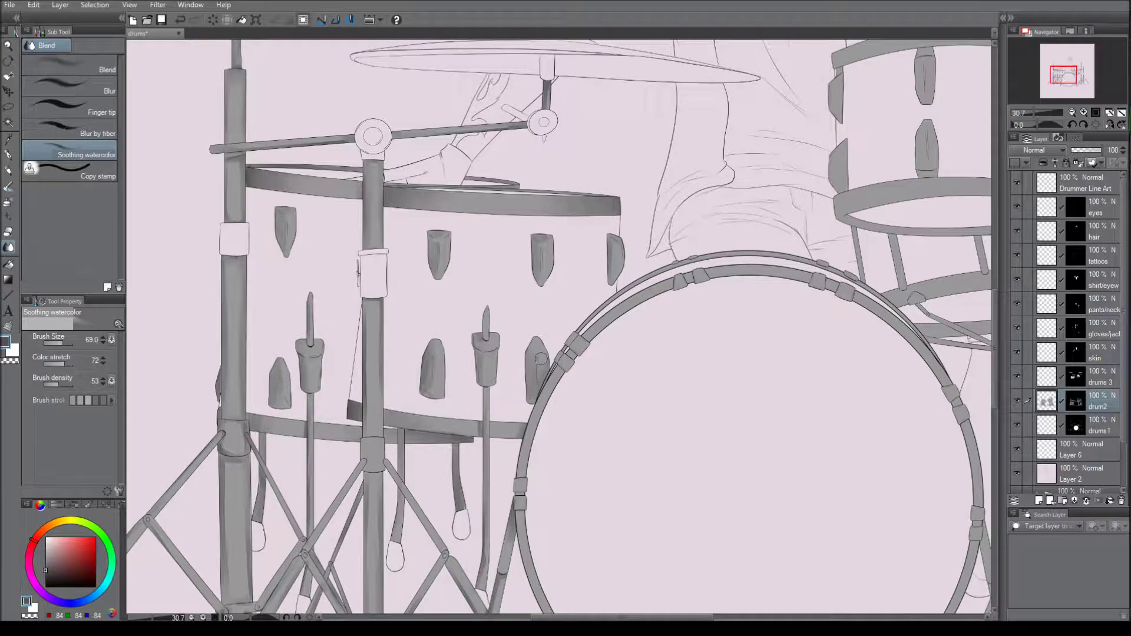
Smooth the shading on the left floor tom's lugs, bottom rim and the left stands' tripod legs
{"action": "left_click_drag", "start_coordinate": [433, 360], "coordinate": [451, 301]}
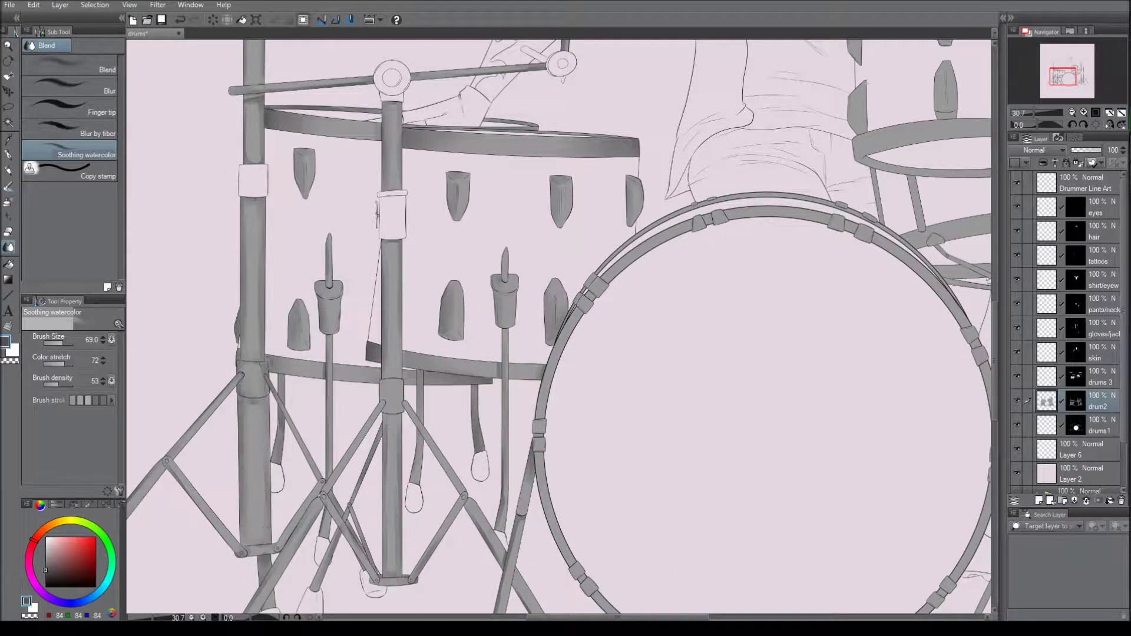
{"action": "left_click_drag", "start_coordinate": [277, 392], "coordinate": [351, 257]}
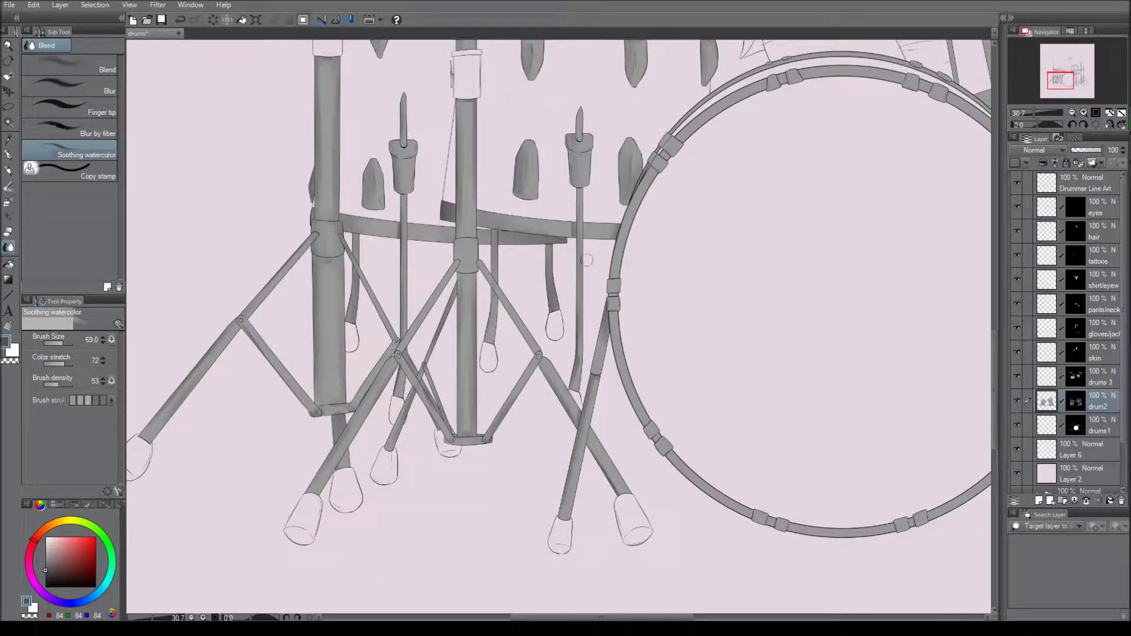
{"action": "left_click_drag", "start_coordinate": [475, 323], "coordinate": [789, 399]}
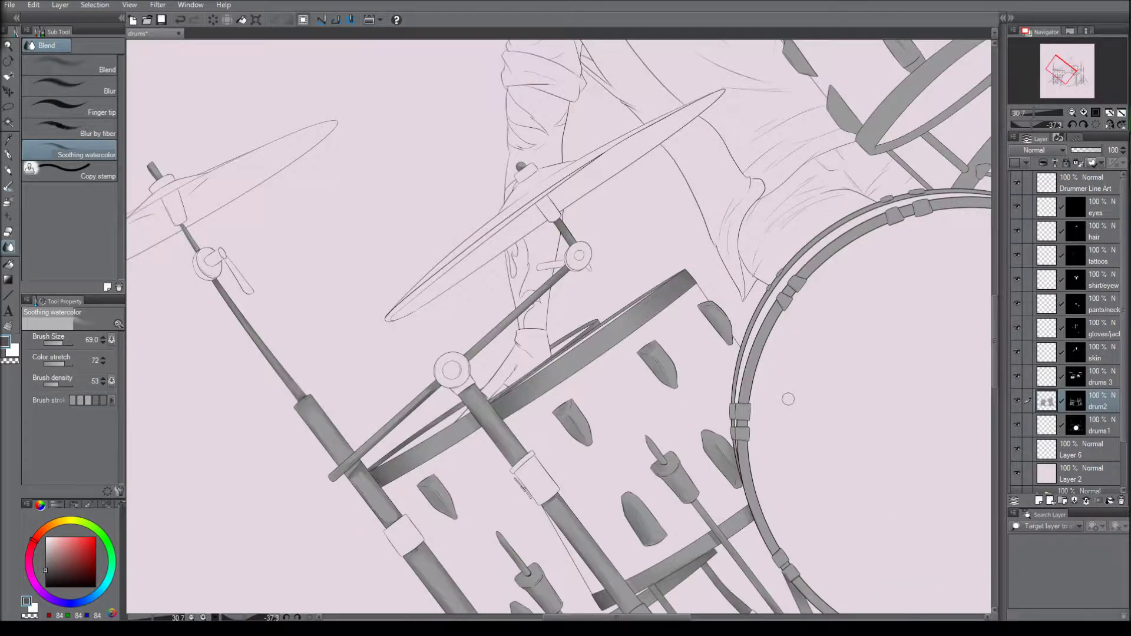
{"action": "mouse_move", "coordinate": [297, 409]}
{"action": "left_mouse_down"}
{"action": "mouse_move", "coordinate": [132, 260]}
{"action": "mouse_move", "coordinate": [279, 323]}
{"action": "left_mouse_up"}
Soften the left stands and floor tom with the Shadow airbrush at size 152.3 and density 3, blending with Soothing watercolor
{"action": "key", "text": "b"}
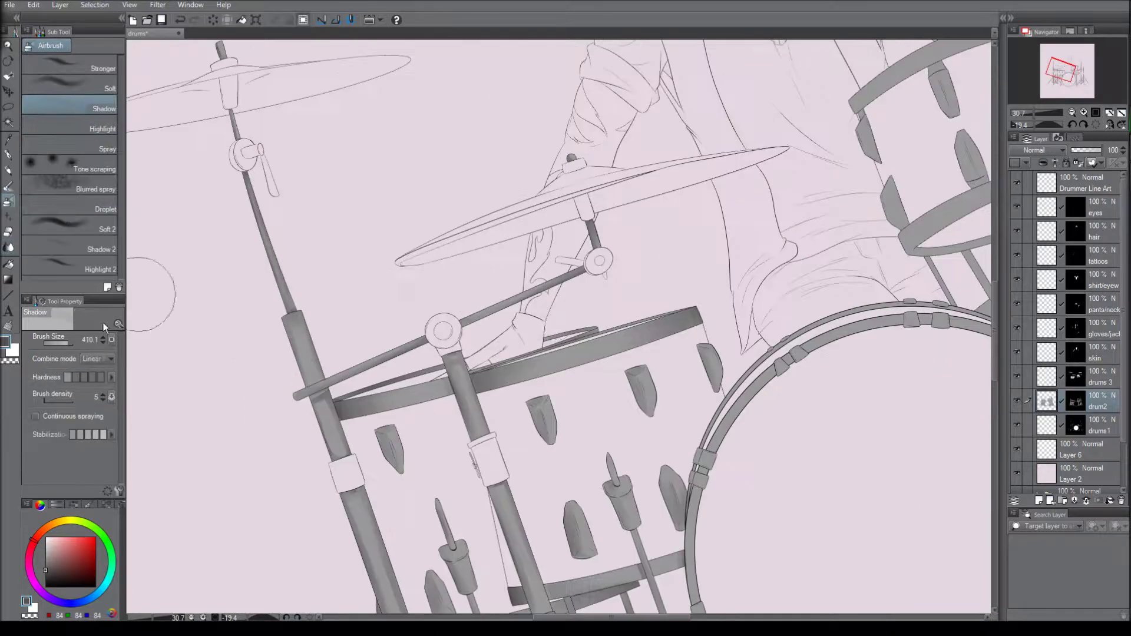
{"action": "left_click_drag", "start_coordinate": [534, 432], "coordinate": [448, 247]}
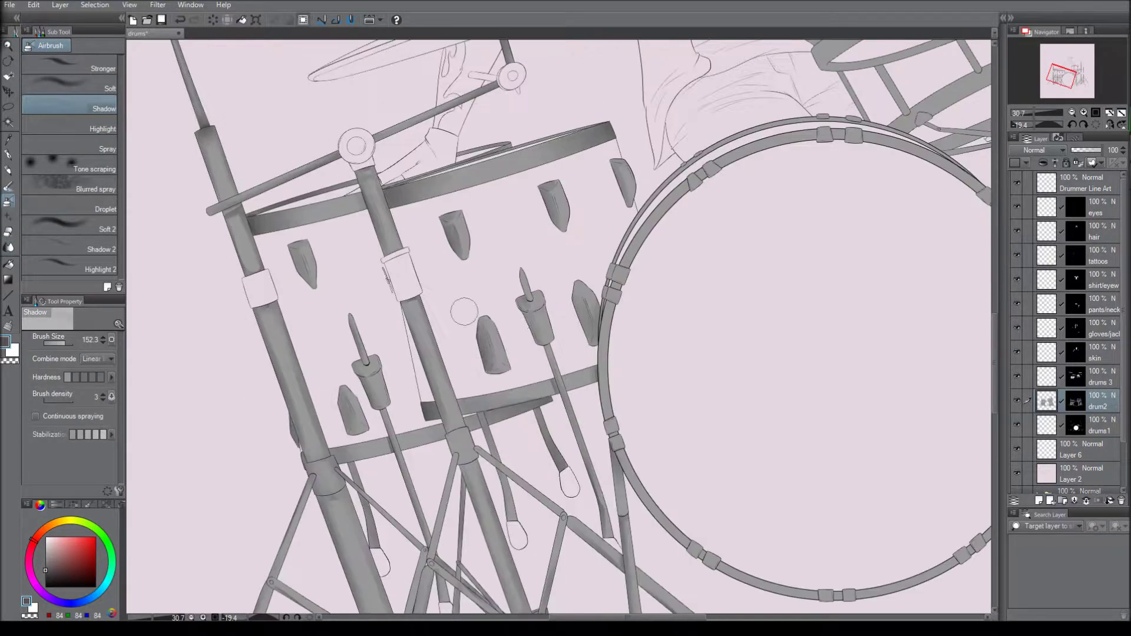
{"action": "left_click_drag", "start_coordinate": [252, 315], "coordinate": [207, 171]}
{"action": "key", "text": "j"}
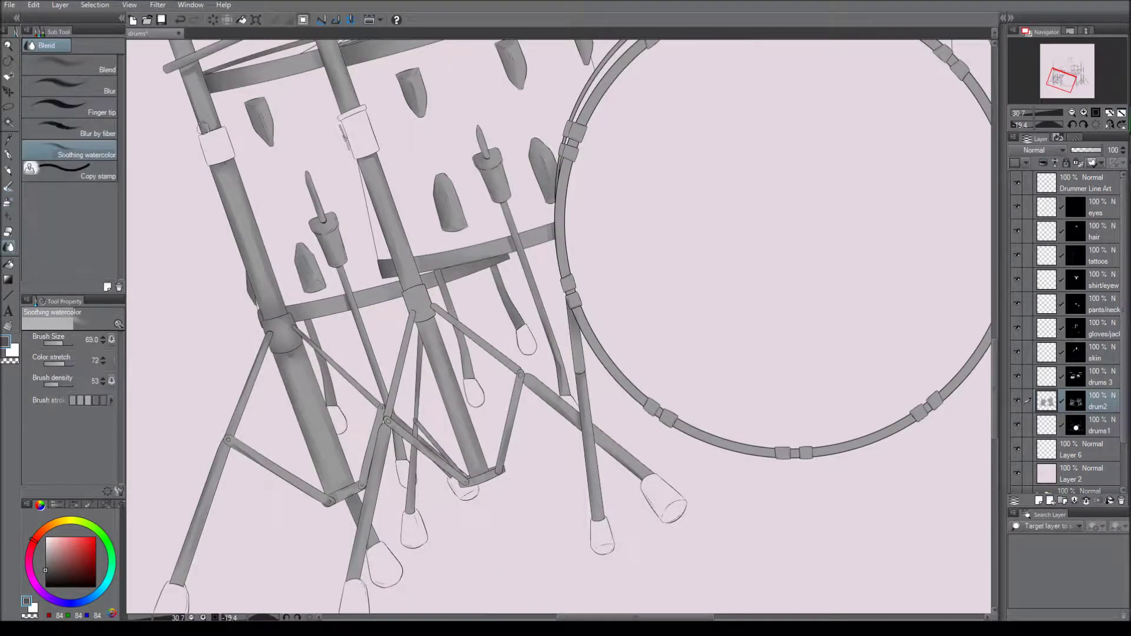
{"action": "left_click_drag", "start_coordinate": [297, 354], "coordinate": [102, 557]}
Shade the clamps and hoop along the upper-left arc of the bass drum with the Opacity watercolor brush
{"action": "key", "text": "b"}
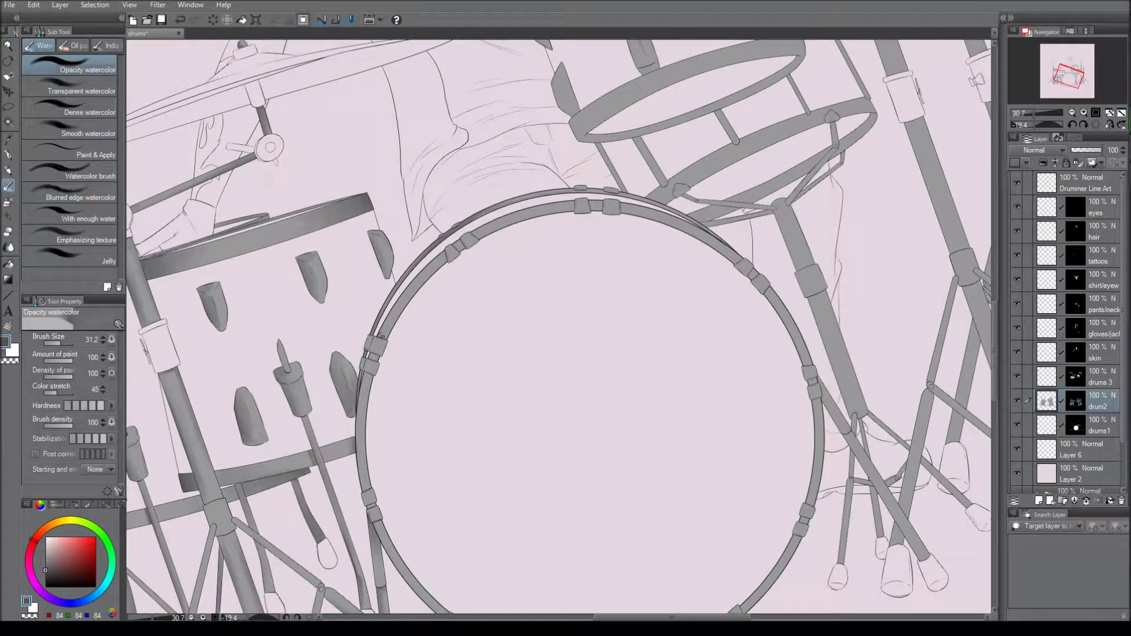
{"action": "left_click_drag", "start_coordinate": [373, 379], "coordinate": [362, 404]}
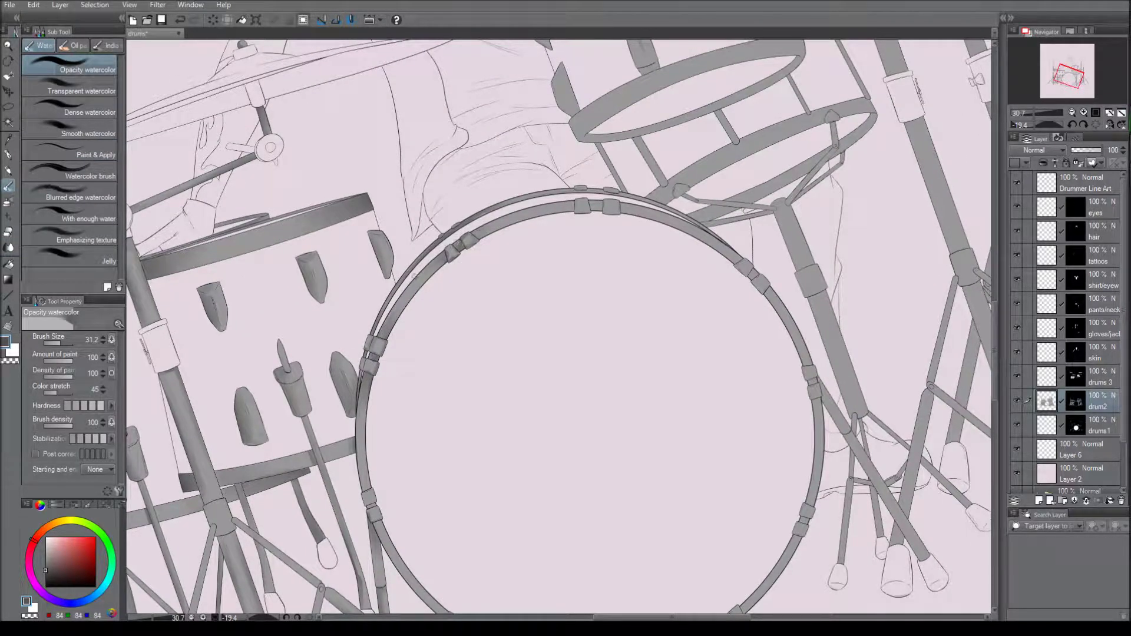
{"action": "left_click_drag", "start_coordinate": [371, 331], "coordinate": [483, 211]}
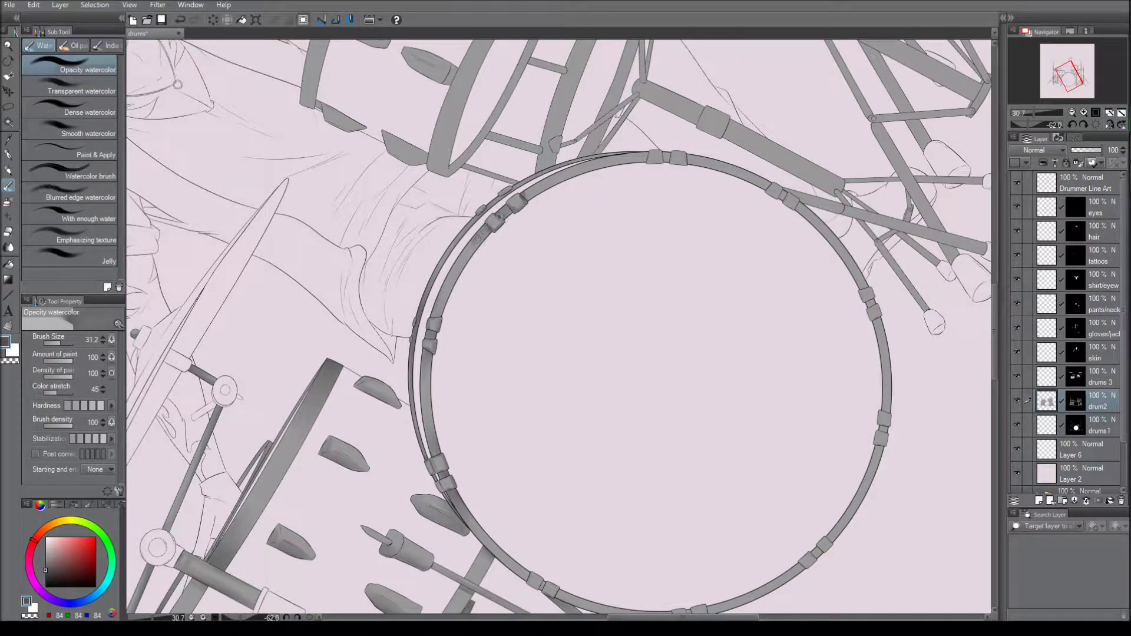
{"action": "mouse_move", "coordinate": [354, 365]}
{"action": "left_mouse_down"}
{"action": "mouse_move", "coordinate": [329, 380]}
{"action": "mouse_move", "coordinate": [360, 371]}
{"action": "mouse_move", "coordinate": [464, 467]}
{"action": "mouse_move", "coordinate": [377, 365]}
{"action": "left_mouse_up"}
{"action": "mouse_move", "coordinate": [533, 323]}
{"action": "left_mouse_down"}
{"action": "mouse_move", "coordinate": [421, 448]}
{"action": "mouse_move", "coordinate": [535, 327]}
{"action": "mouse_move", "coordinate": [551, 224]}
{"action": "left_mouse_up"}
{"action": "left_click_drag", "start_coordinate": [551, 224], "coordinate": [501, 248]}
Shade the rest of the bass drum's hoop and clamps, and the rim edges of the drum on its right
{"action": "mouse_move", "coordinate": [498, 288]}
{"action": "left_mouse_down"}
{"action": "mouse_move", "coordinate": [472, 204]}
{"action": "mouse_move", "coordinate": [451, 183]}
{"action": "left_mouse_up"}
{"action": "left_click_drag", "start_coordinate": [451, 183], "coordinate": [489, 194]}
{"action": "mouse_move", "coordinate": [492, 365]}
{"action": "left_mouse_down"}
{"action": "mouse_move", "coordinate": [468, 152]}
{"action": "mouse_move", "coordinate": [412, 195]}
{"action": "mouse_move", "coordinate": [377, 330]}
{"action": "mouse_move", "coordinate": [534, 227]}
{"action": "left_mouse_up"}
{"action": "left_click_drag", "start_coordinate": [465, 283], "coordinate": [353, 342]}
{"action": "left_click_drag", "start_coordinate": [516, 197], "coordinate": [542, 189]}
{"action": "left_click_drag", "start_coordinate": [437, 72], "coordinate": [268, 212]}
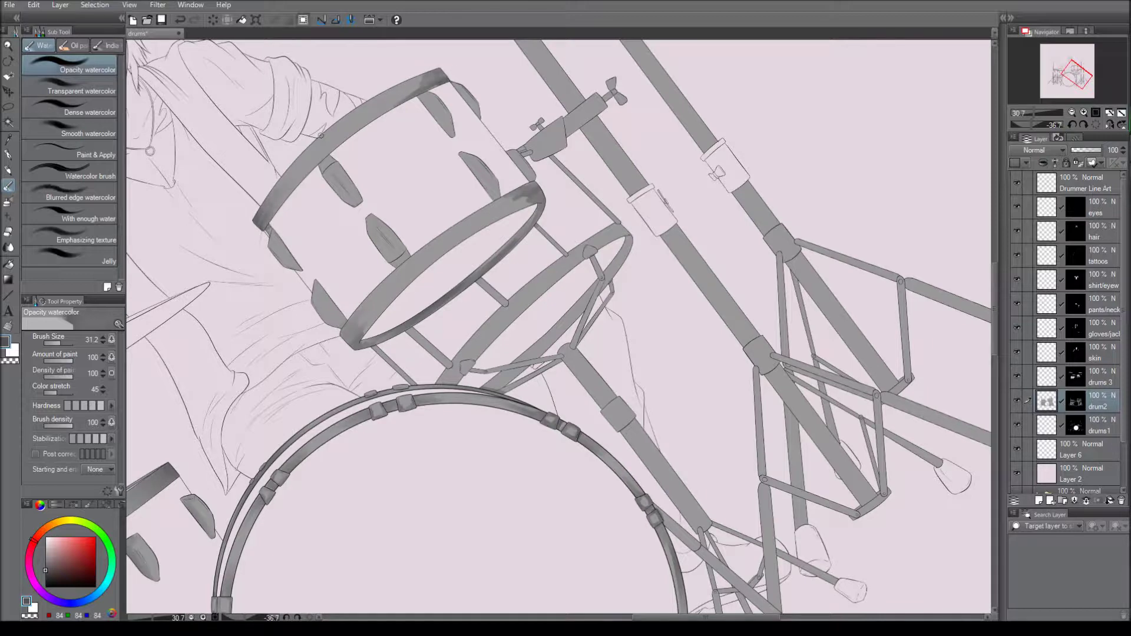
Shade the lugs on the shell of the drum mounted to the right of the bass drum
{"action": "mouse_move", "coordinate": [492, 386]}
{"action": "left_mouse_down"}
{"action": "mouse_move", "coordinate": [605, 281]}
{"action": "mouse_move", "coordinate": [649, 161]}
{"action": "mouse_move", "coordinate": [516, 147]}
{"action": "left_mouse_up"}
{"action": "left_click_drag", "start_coordinate": [424, 100], "coordinate": [448, 132]}
{"action": "left_click_drag", "start_coordinate": [458, 89], "coordinate": [477, 115]}
{"action": "left_click_drag", "start_coordinate": [465, 158], "coordinate": [489, 195]}
{"action": "left_click_drag", "start_coordinate": [370, 219], "coordinate": [407, 268]}
{"action": "left_click_drag", "start_coordinate": [323, 161], "coordinate": [353, 204]}
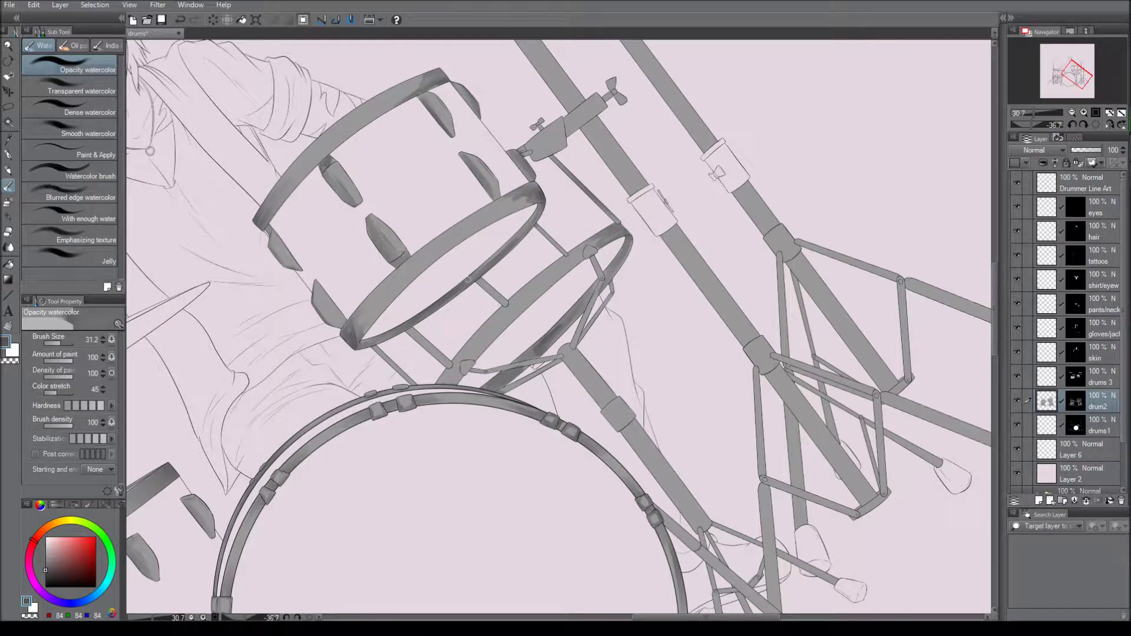
Shade the connecting rods and supporting ring beneath the right-hand drum
{"action": "key", "text": "asciicircum"}
{"action": "left_click_drag", "start_coordinate": [380, 289], "coordinate": [406, 333]}
{"action": "left_click_drag", "start_coordinate": [416, 280], "coordinate": [439, 321]}
{"action": "left_click_drag", "start_coordinate": [502, 263], "coordinate": [515, 290]}
{"action": "left_click_drag", "start_coordinate": [437, 318], "coordinate": [458, 343]}
{"action": "key", "text": "asciicircum"}
{"action": "mouse_move", "coordinate": [545, 356]}
{"action": "left_mouse_down"}
{"action": "mouse_move", "coordinate": [557, 389]}
{"action": "mouse_move", "coordinate": [557, 374]}
{"action": "left_mouse_up"}
Shade the support arms and central pole of the stand under the right-hand drum
{"action": "left_click_drag", "start_coordinate": [528, 344], "coordinate": [489, 351]}
{"action": "left_click_drag", "start_coordinate": [574, 333], "coordinate": [619, 346]}
{"action": "mouse_move", "coordinate": [559, 412]}
{"action": "left_mouse_down"}
{"action": "mouse_move", "coordinate": [569, 236]}
{"action": "mouse_move", "coordinate": [575, 404]}
{"action": "left_mouse_up"}
{"action": "left_click_drag", "start_coordinate": [560, 353], "coordinate": [538, 324]}
{"action": "left_click_drag", "start_coordinate": [546, 380], "coordinate": [527, 480]}
{"action": "left_click_drag", "start_coordinate": [556, 371], "coordinate": [551, 451]}
Shade the joints and tripod legs of the right cymbal stand and the hi-hat stand
{"action": "left_click_drag", "start_coordinate": [551, 450], "coordinate": [463, 480]}
{"action": "left_click_drag", "start_coordinate": [598, 348], "coordinate": [577, 395]}
{"action": "left_click_drag", "start_coordinate": [677, 253], "coordinate": [657, 375]}
{"action": "left_click_drag", "start_coordinate": [758, 333], "coordinate": [714, 393]}
{"action": "left_click_drag", "start_coordinate": [683, 233], "coordinate": [647, 282]}
{"action": "left_click_drag", "start_coordinate": [691, 233], "coordinate": [685, 401]}
{"action": "left_click_drag", "start_coordinate": [598, 339], "coordinate": [598, 451]}
{"action": "left_click_drag", "start_coordinate": [616, 341], "coordinate": [617, 451]}
Add dark edge shading along the poles of the right cymbal stand and the hi-hat stand
{"action": "mouse_move", "coordinate": [605, 141]}
{"action": "left_mouse_down"}
{"action": "mouse_move", "coordinate": [605, 319]}
{"action": "mouse_move", "coordinate": [615, 277]}
{"action": "left_mouse_up"}
{"action": "mouse_move", "coordinate": [560, 324]}
{"action": "left_mouse_down"}
{"action": "mouse_move", "coordinate": [430, 312]}
{"action": "mouse_move", "coordinate": [397, 548]}
{"action": "left_mouse_up"}
{"action": "left_click_drag", "start_coordinate": [449, 253], "coordinate": [449, 328]}
{"action": "left_click_drag", "start_coordinate": [525, 186], "coordinate": [525, 330]}
{"action": "left_click_drag", "start_coordinate": [537, 204], "coordinate": [537, 344]}
{"action": "left_click_drag", "start_coordinate": [530, 295], "coordinate": [571, 374]}
{"action": "left_click_drag", "start_coordinate": [476, 178], "coordinate": [476, 309]}
{"action": "left_click_drag", "start_coordinate": [498, 178], "coordinate": [514, 459]}
{"action": "mouse_move", "coordinate": [440, 497]}
{"action": "left_mouse_down"}
{"action": "mouse_move", "coordinate": [466, 496]}
{"action": "mouse_move", "coordinate": [521, 302]}
{"action": "left_mouse_up"}
Blend the shading on the right-hand drum's rims, lugs and mounting hardware with Soothing watercolor
{"action": "key", "text": "j"}
{"action": "key", "text": "b"}
{"action": "key", "text": "j"}
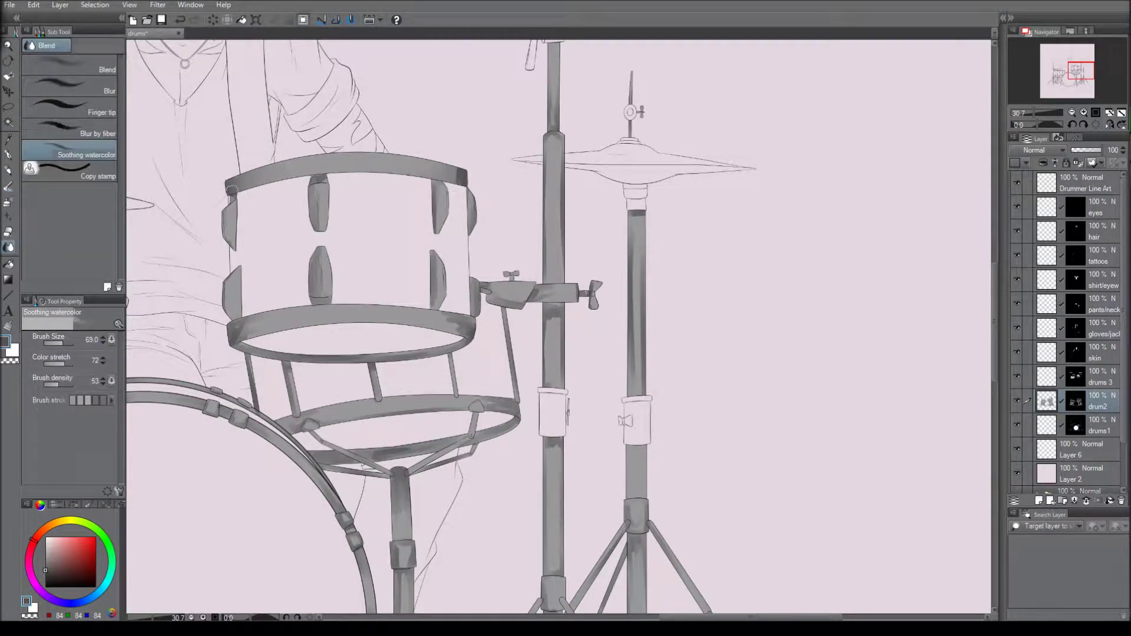
{"action": "left_click_drag", "start_coordinate": [591, 452], "coordinate": [646, 421]}
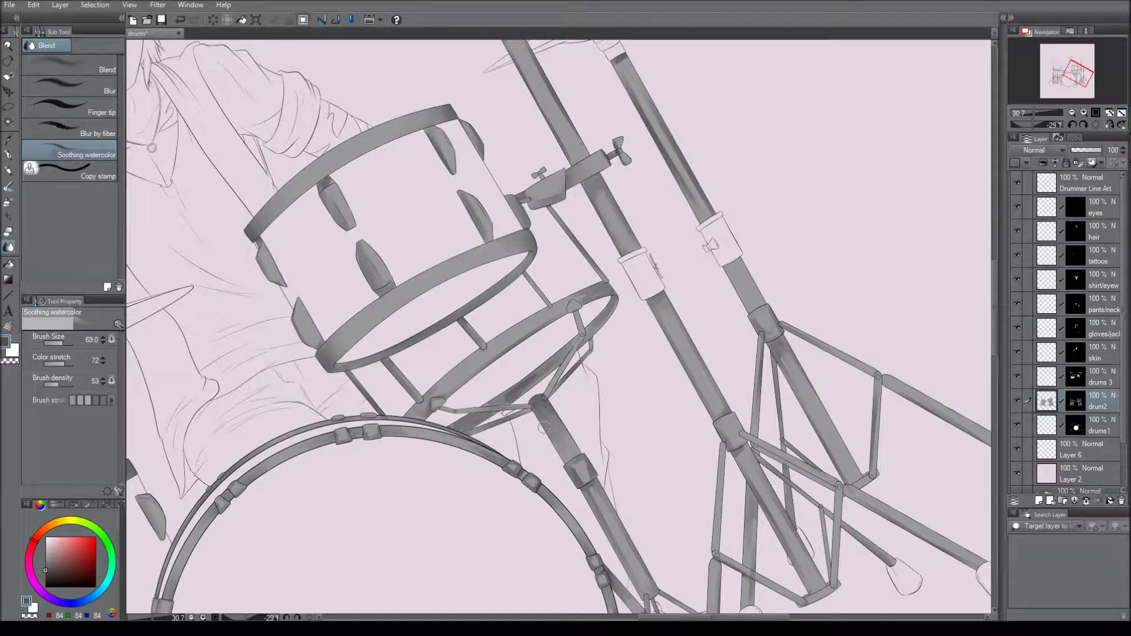
{"action": "key", "text": "ctrl+@"}
{"action": "scroll", "coordinate": [502, 323], "scroll_direction": "down", "scroll_amount": 3}
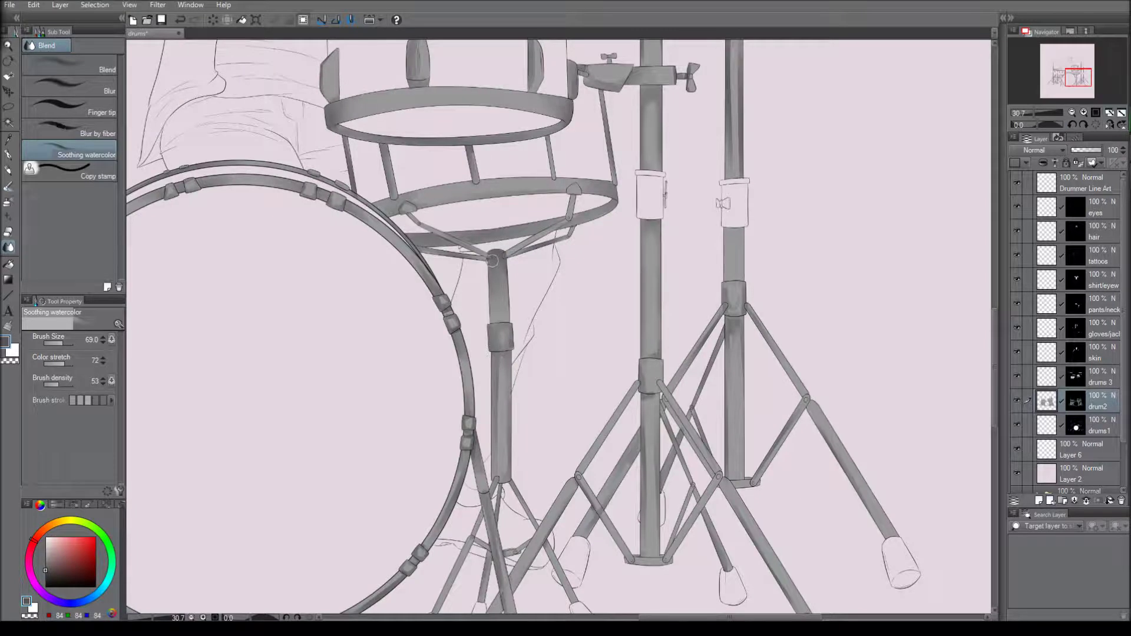
Blend the shading around the bass drum hoop and on the poles and tripod legs of the right stands
{"action": "left_click_drag", "start_coordinate": [511, 318], "coordinate": [822, 219]}
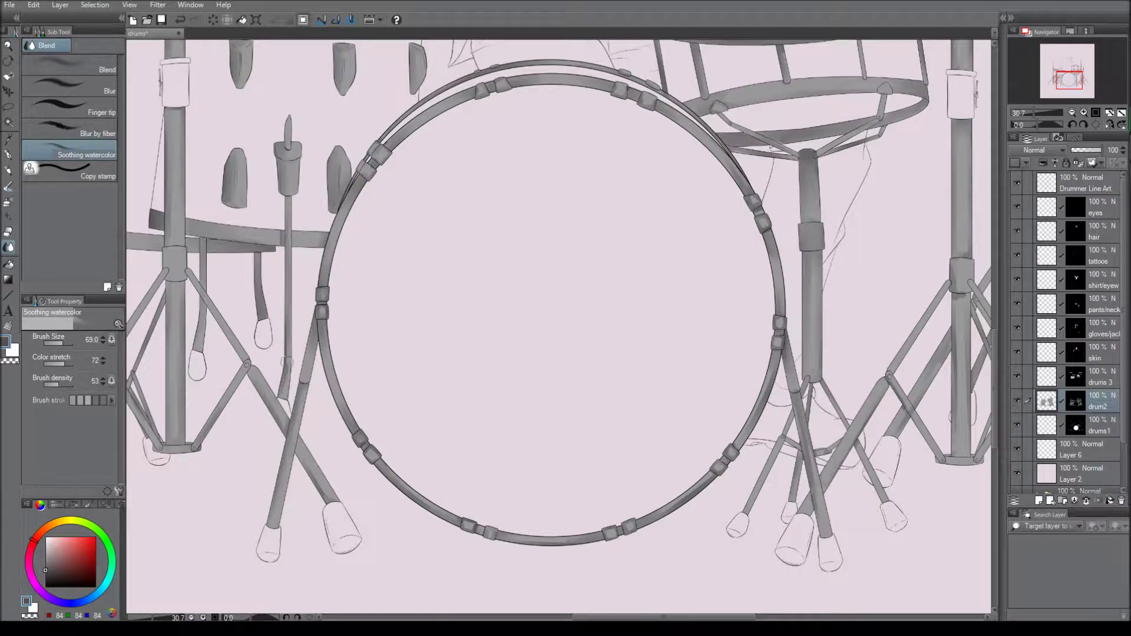
{"action": "mouse_move", "coordinate": [652, 109]}
{"action": "left_mouse_down"}
{"action": "mouse_move", "coordinate": [778, 262]}
{"action": "mouse_move", "coordinate": [708, 471]}
{"action": "left_mouse_up"}
{"action": "left_click_drag", "start_coordinate": [805, 526], "coordinate": [430, 469]}
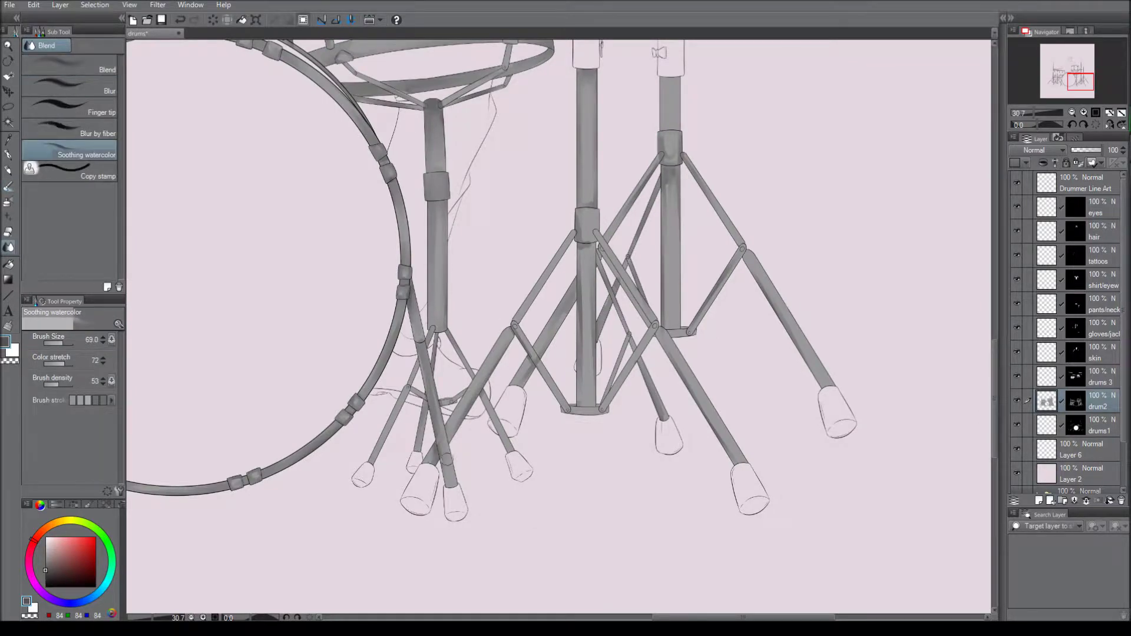
{"action": "left_click_drag", "start_coordinate": [530, 295], "coordinate": [426, 347]}
{"action": "left_click_drag", "start_coordinate": [530, 295], "coordinate": [419, 415]}
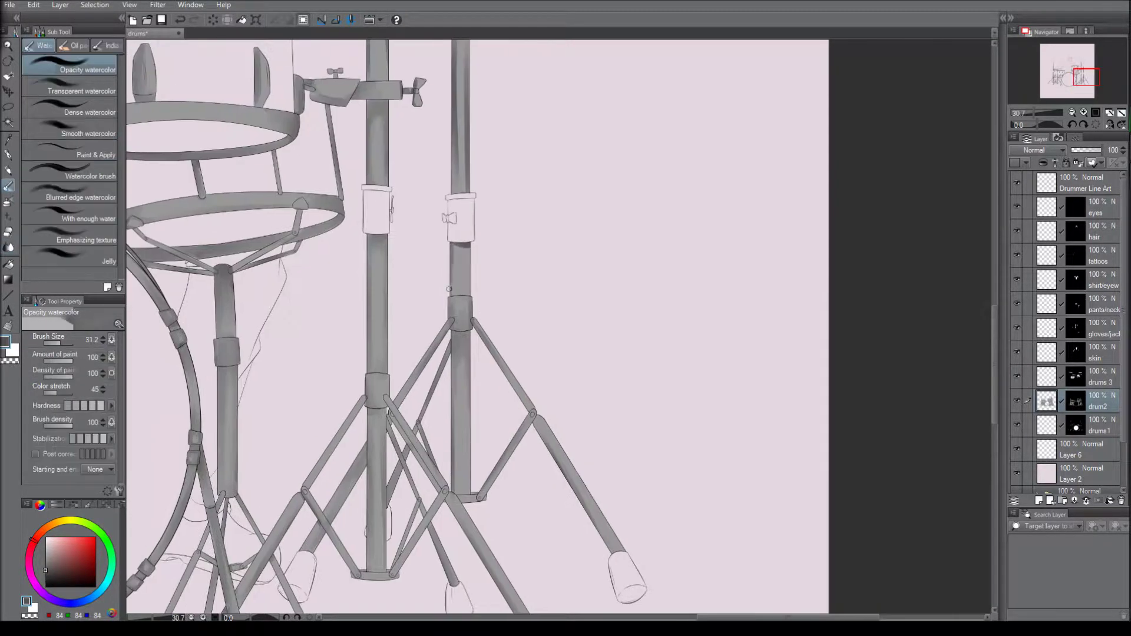
Deepen the shading on the poles of the right cymbal stand and hi-hat stand with the Shadow airbrush and Opacity watercolor
{"action": "left_click_drag", "start_coordinate": [530, 236], "coordinate": [530, 413]}
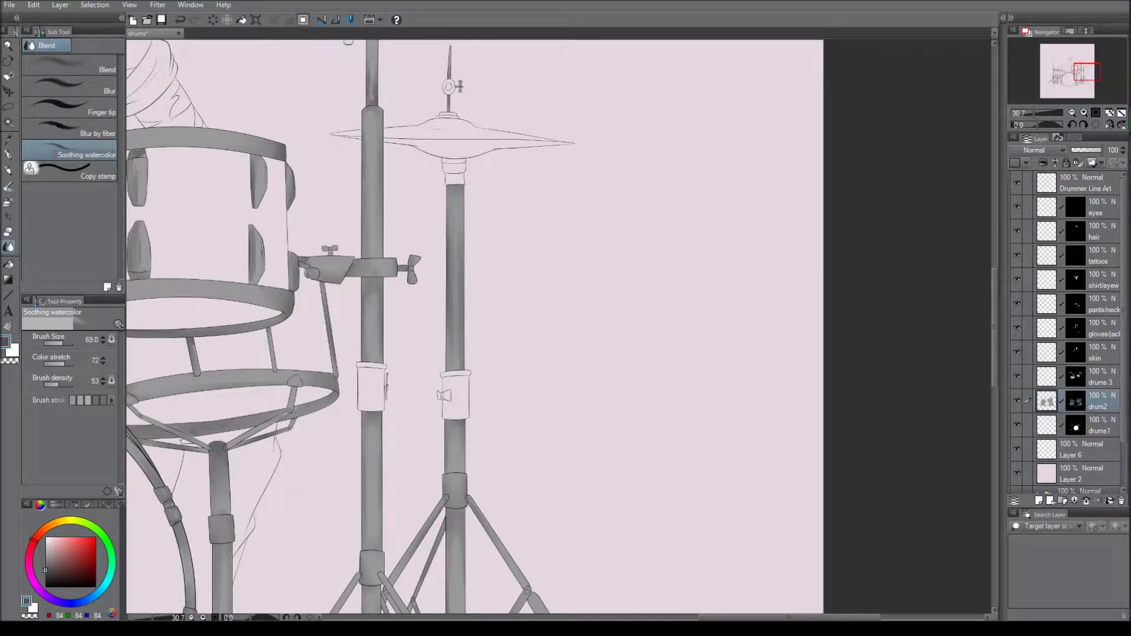
{"action": "scroll", "coordinate": [413, 325], "scroll_direction": "down", "scroll_amount": 2}
{"action": "key", "text": "b"}
{"action": "mouse_move", "coordinate": [471, 354]}
{"action": "left_mouse_down"}
{"action": "mouse_move", "coordinate": [495, 277]}
{"action": "mouse_move", "coordinate": [593, 259]}
{"action": "left_mouse_up"}
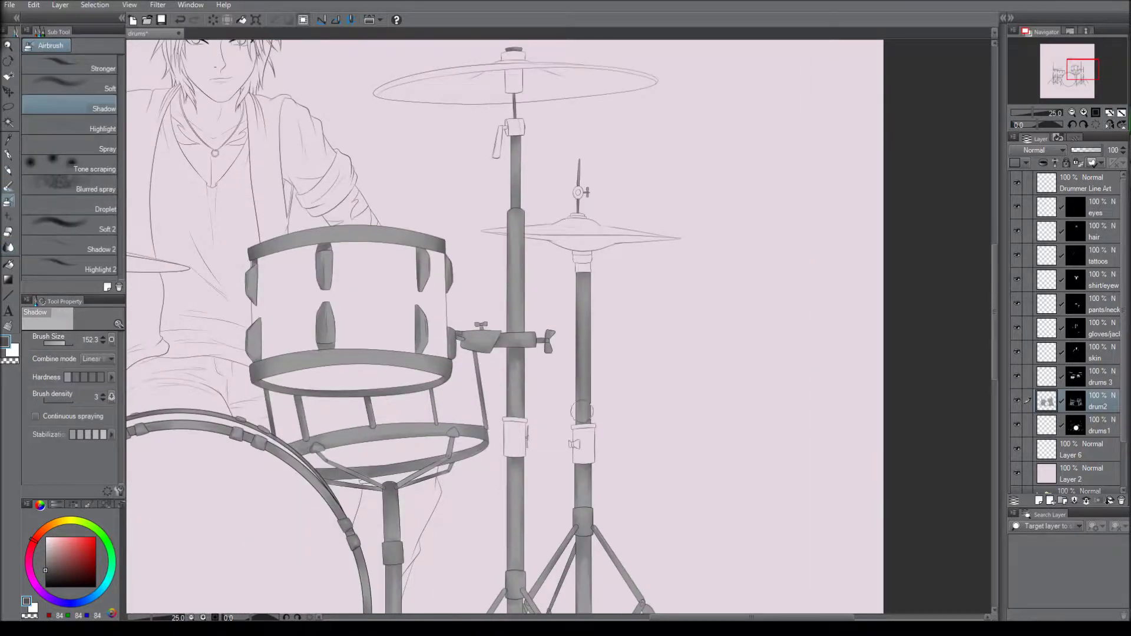
{"action": "key", "text": "b"}
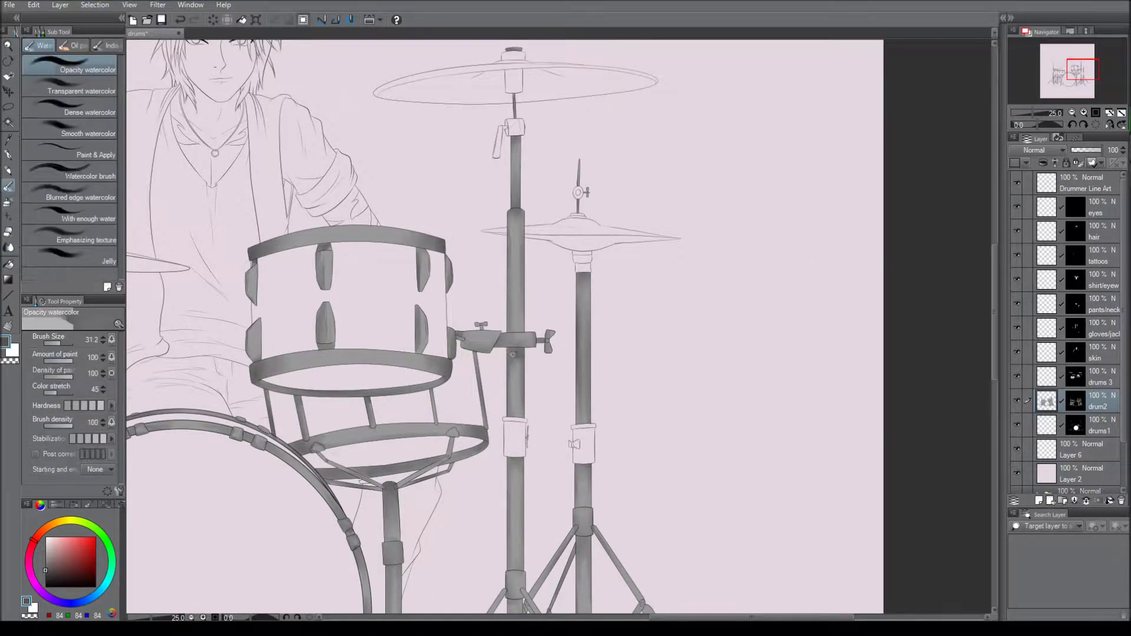
{"action": "left_click_drag", "start_coordinate": [513, 353], "coordinate": [512, 257]}
{"action": "left_click_drag", "start_coordinate": [512, 412], "coordinate": [512, 198]}
Airbrush soft shadows over the bass drum hoop and the surrounding metal hardware with the Shadow brush
{"action": "key", "text": "b"}
{"action": "left_click_drag", "start_coordinate": [295, 265], "coordinate": [539, 265]}
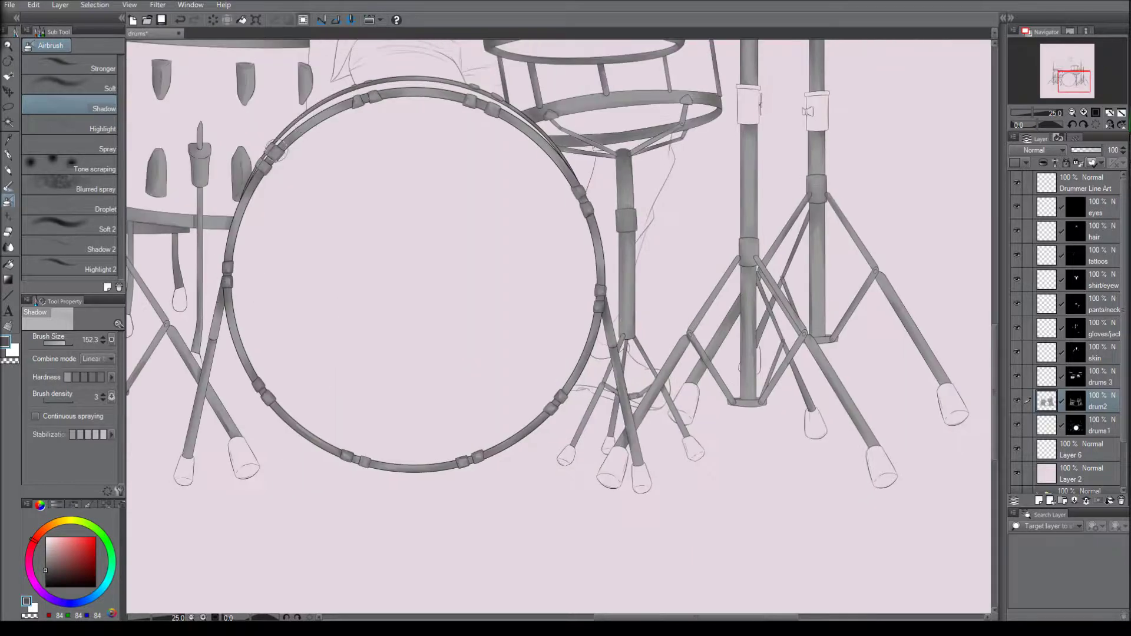
{"action": "scroll", "coordinate": [277, 152], "scroll_direction": "down", "scroll_amount": 2}
{"action": "left_click_drag", "start_coordinate": [413, 354], "coordinate": [408, 330]}
Airbrush soft highlights in a lighter grey over the stand poles and the left-hand drum hardware with the Highlight brush
{"action": "left_click", "coordinate": [103, 128]}
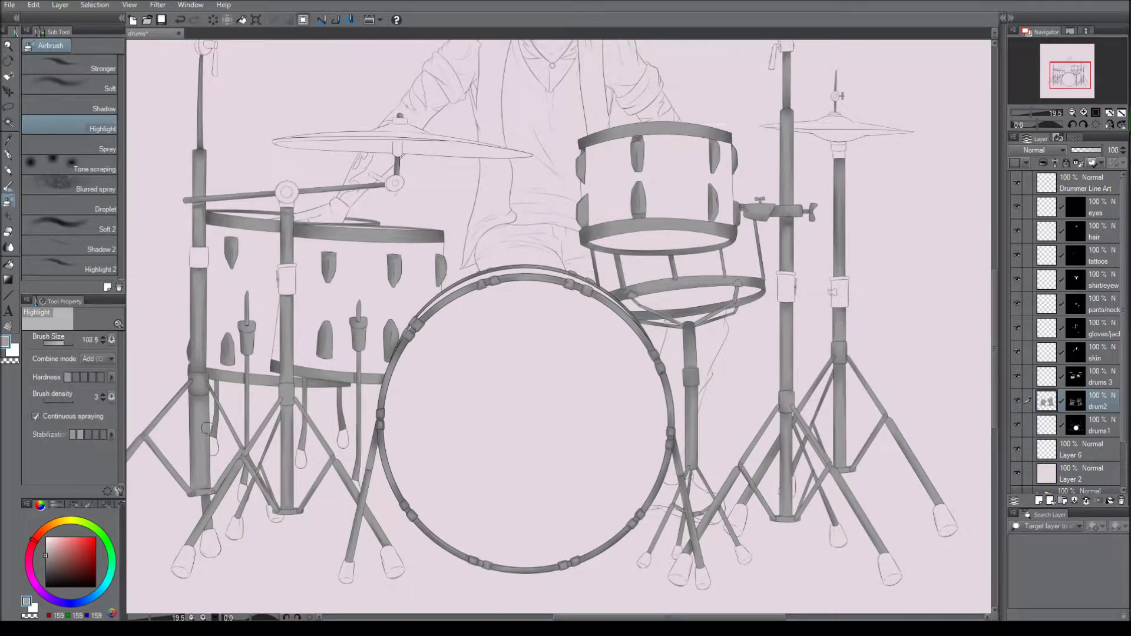
{"action": "scroll", "coordinate": [202, 467], "scroll_direction": "down", "scroll_amount": 1}
{"action": "scroll", "coordinate": [202, 467], "scroll_direction": "up", "scroll_amount": 3}
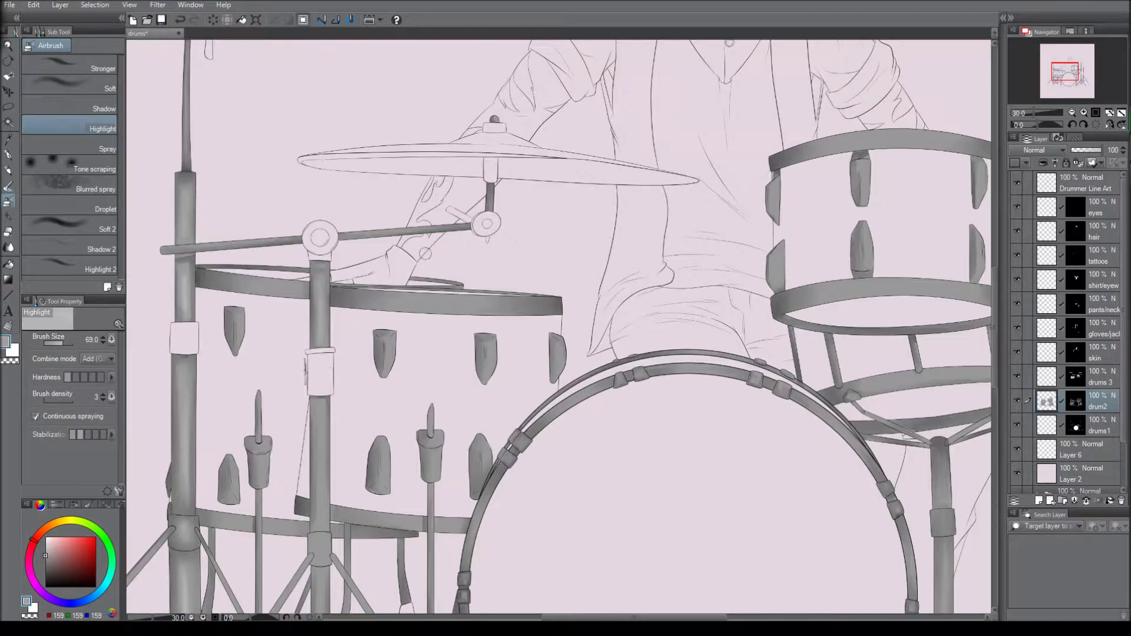
{"action": "mouse_move", "coordinate": [235, 413]}
{"action": "left_mouse_down"}
{"action": "mouse_move", "coordinate": [371, 342]}
{"action": "mouse_move", "coordinate": [412, 248]}
{"action": "mouse_move", "coordinate": [462, 431]}
{"action": "left_mouse_up"}
Paint near-white highlights on the left drum's rims and lugs with the Opacity watercolor brush
{"action": "key", "text": "b"}
{"action": "left_click_drag", "start_coordinate": [530, 530], "coordinate": [248, 271]}
{"action": "left_click_drag", "start_coordinate": [321, 190], "coordinate": [325, 211]}
{"action": "left_click_drag", "start_coordinate": [411, 173], "coordinate": [416, 200]}
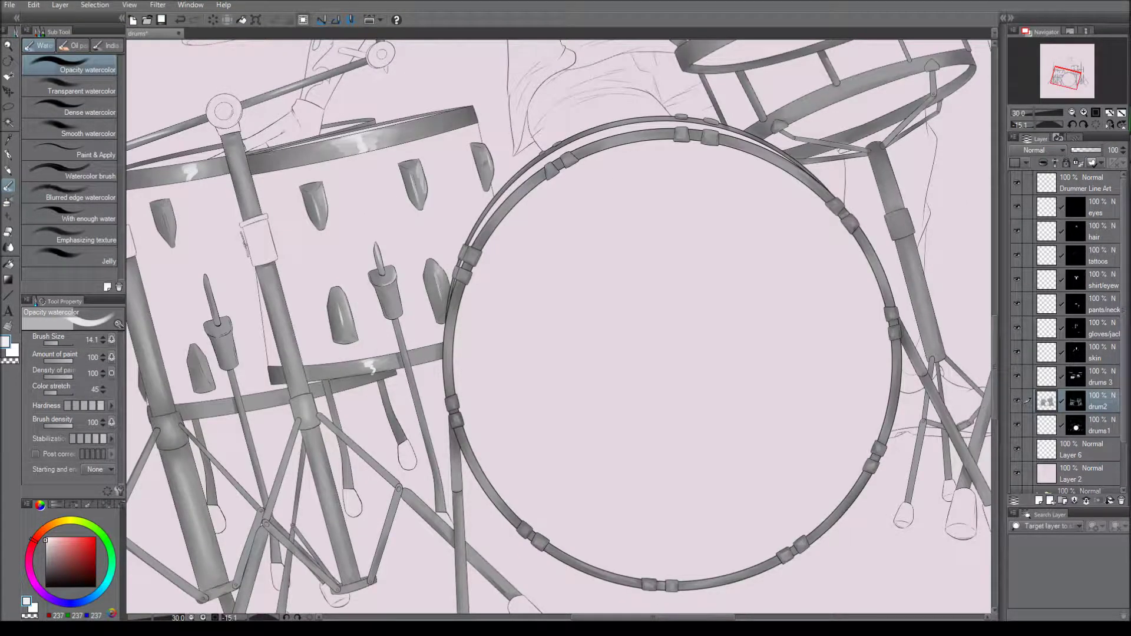
Add near-white reflections to the bass drum hoop and the nearby left stand hardware
{"action": "left_click_drag", "start_coordinate": [407, 332], "coordinate": [417, 232]}
{"action": "left_click_drag", "start_coordinate": [339, 378], "coordinate": [528, 218]}
{"action": "left_click_drag", "start_coordinate": [422, 414], "coordinate": [430, 477]}
{"action": "left_click_drag", "start_coordinate": [533, 430], "coordinate": [542, 426]}
{"action": "left_click_drag", "start_coordinate": [530, 294], "coordinate": [242, 343]}
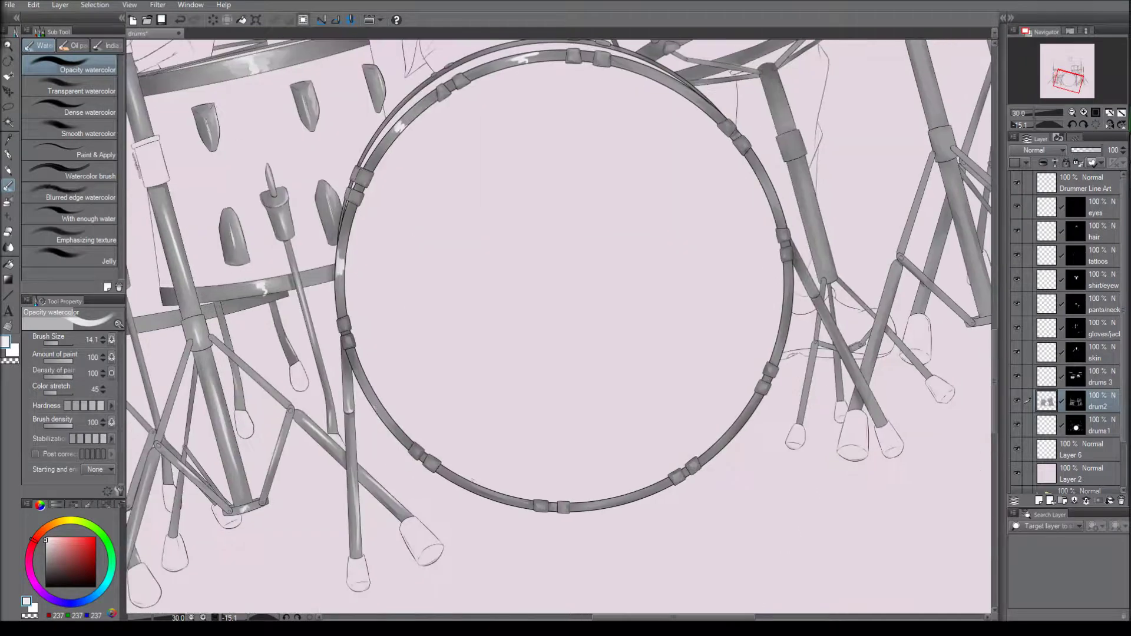
{"action": "left_click_drag", "start_coordinate": [566, 294], "coordinate": [413, 389]}
{"action": "key", "text": "ctrl+asciicircum"}
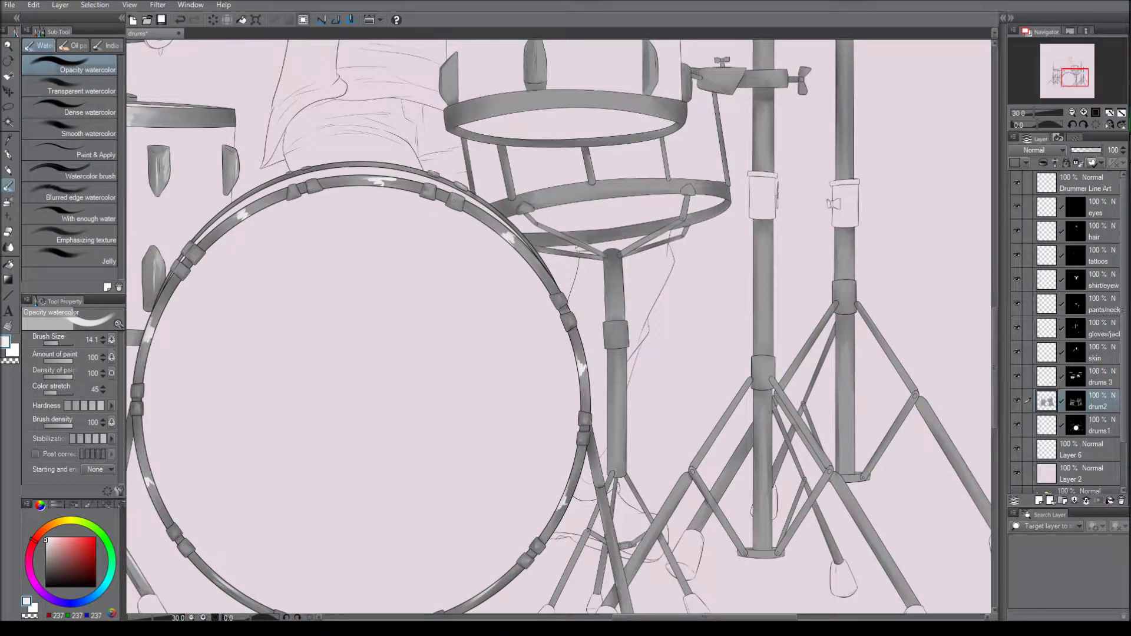
Add near-white highlights to the right-hand drum's rims and lugs and the snare stand below it
{"action": "left_click_drag", "start_coordinate": [431, 187], "coordinate": [582, 205]}
{"action": "left_click_drag", "start_coordinate": [330, 285], "coordinate": [302, 80]}
{"action": "left_click_drag", "start_coordinate": [560, 265], "coordinate": [339, 448]}
{"action": "left_click_drag", "start_coordinate": [519, 287], "coordinate": [370, 317]}
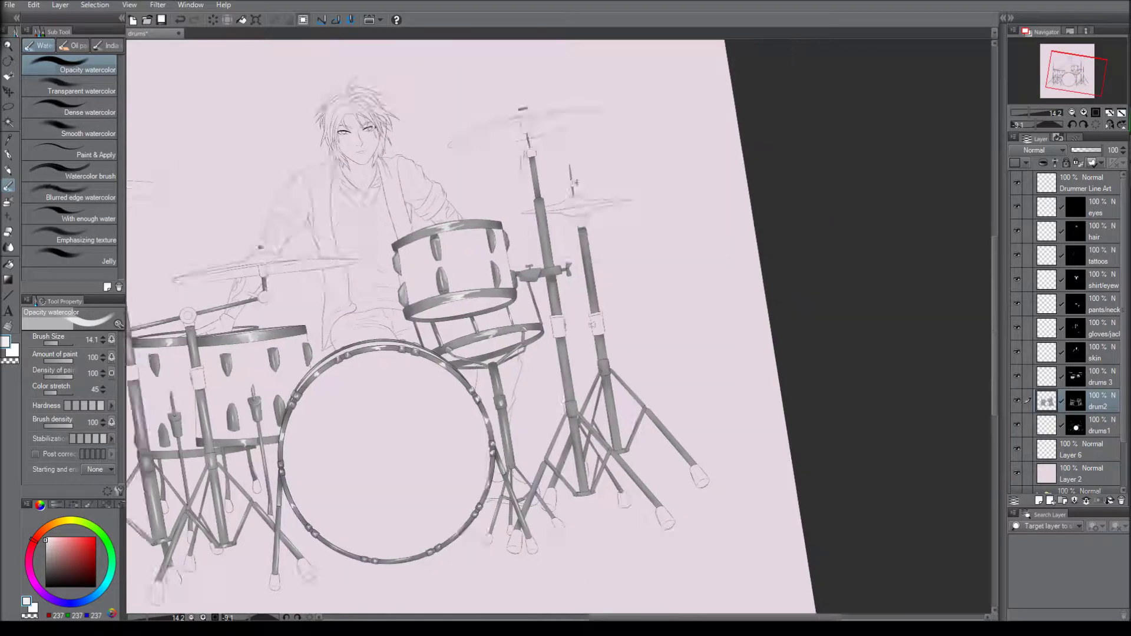
Paint near-white highlights along the poles and tripod legs of the right cymbal stand and hi-hat stand
{"action": "scroll", "coordinate": [560, 325], "scroll_direction": "up", "scroll_amount": 2}
{"action": "left_click_drag", "start_coordinate": [519, 412], "coordinate": [447, 118]}
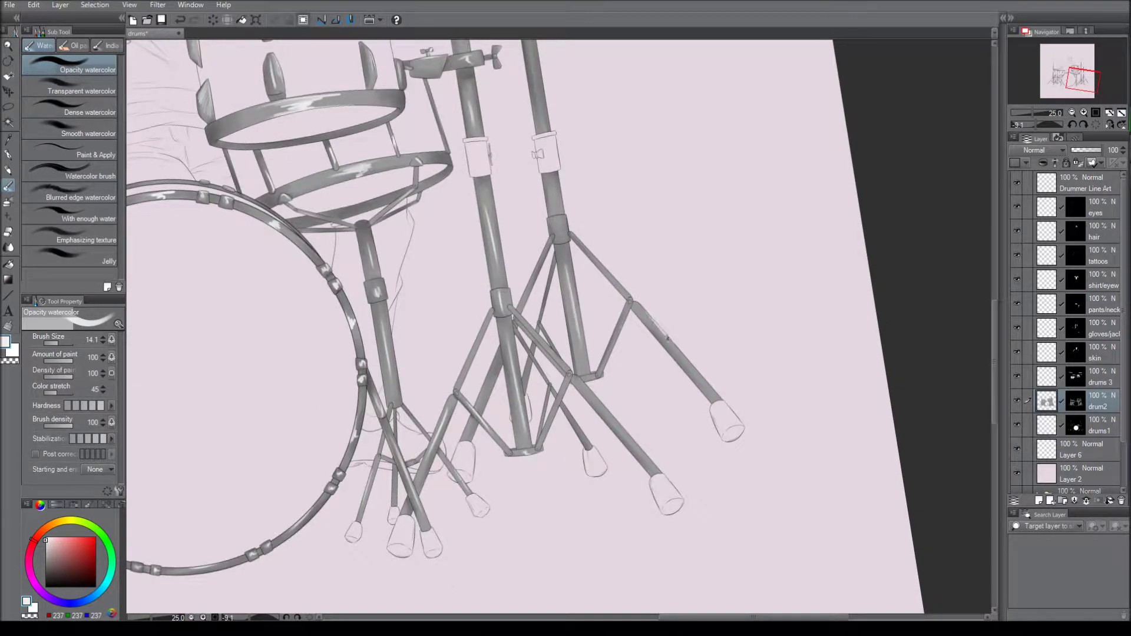
{"action": "left_click_drag", "start_coordinate": [589, 177], "coordinate": [530, 471]}
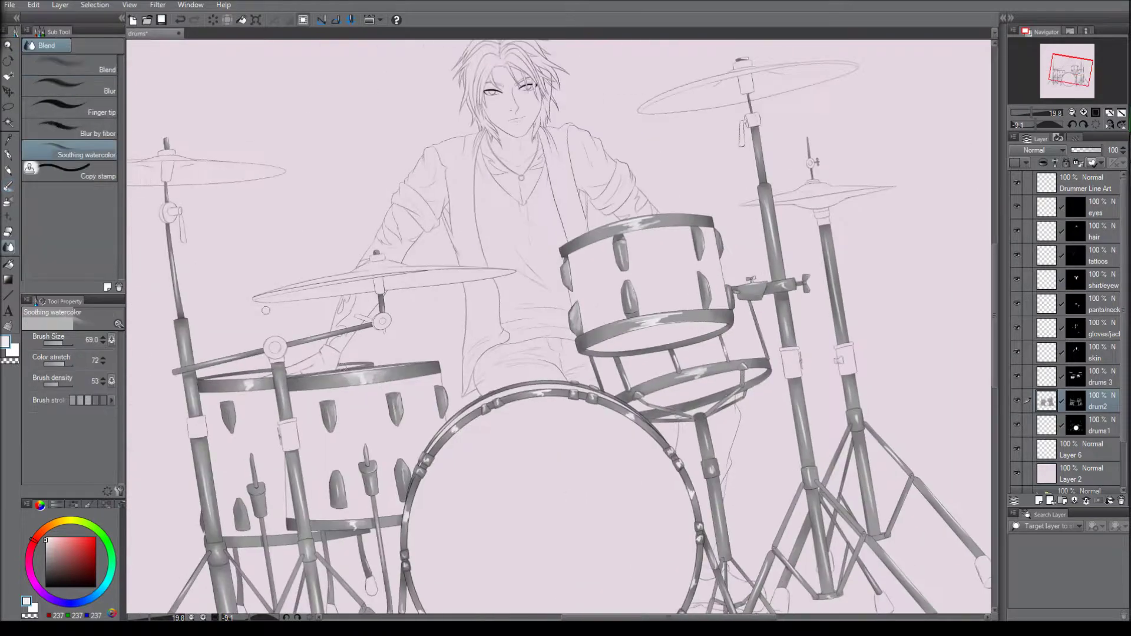
Blend the white highlights on the drum rims and bass drum hoop with Soothing watercolor
{"action": "scroll", "coordinate": [560, 324], "scroll_direction": "up", "scroll_amount": 1}
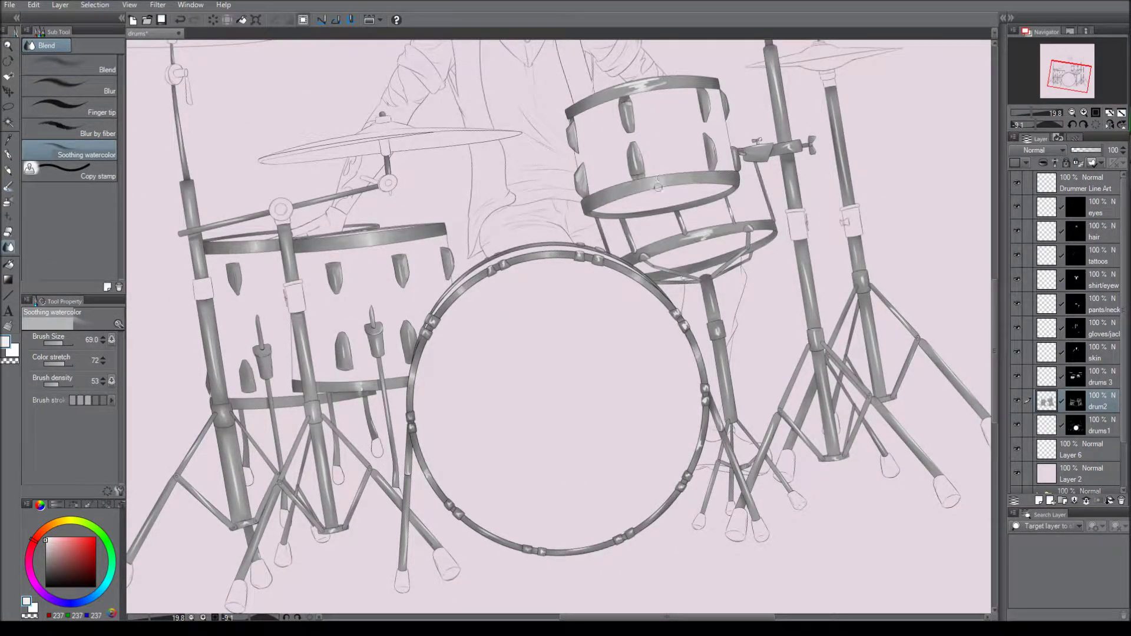
{"action": "left_click_drag", "start_coordinate": [658, 186], "coordinate": [588, 354]}
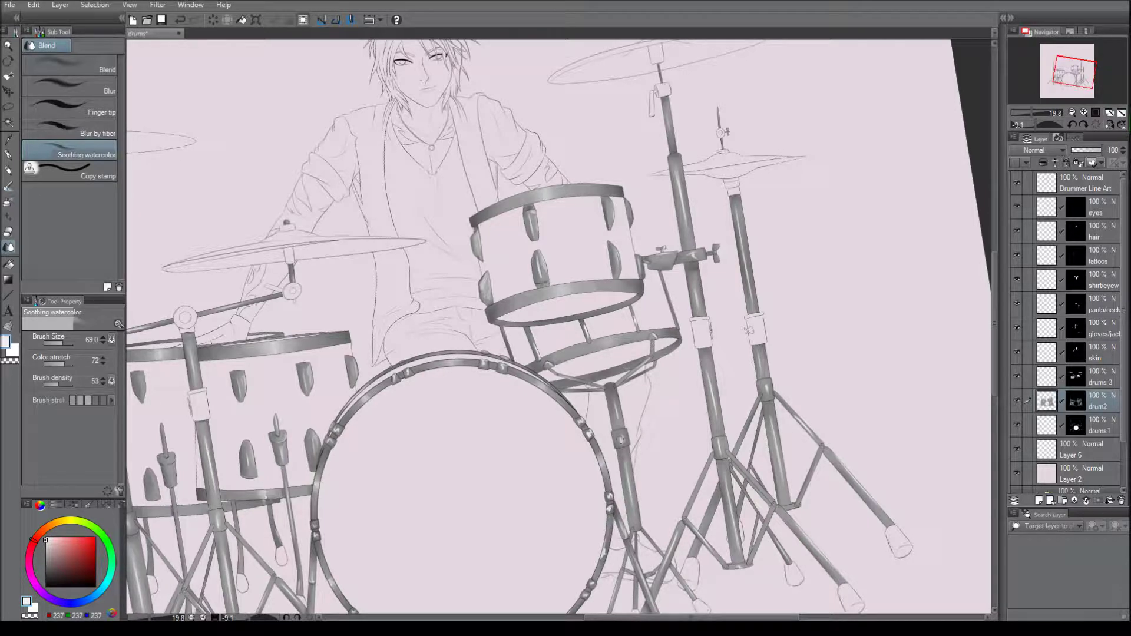
{"action": "left_click_drag", "start_coordinate": [467, 505], "coordinate": [593, 303]}
Soften the highlights across the drum hardware and stands with the Blur brush
{"action": "left_click", "coordinate": [71, 88]}
{"action": "left_click_drag", "start_coordinate": [403, 499], "coordinate": [328, 633]}
{"action": "mouse_move", "coordinate": [699, 505]}
{"action": "left_mouse_down"}
{"action": "mouse_move", "coordinate": [635, 479]}
{"action": "mouse_move", "coordinate": [407, 483]}
{"action": "left_mouse_up"}
{"action": "left_click_drag", "start_coordinate": [568, 441], "coordinate": [906, 482]}
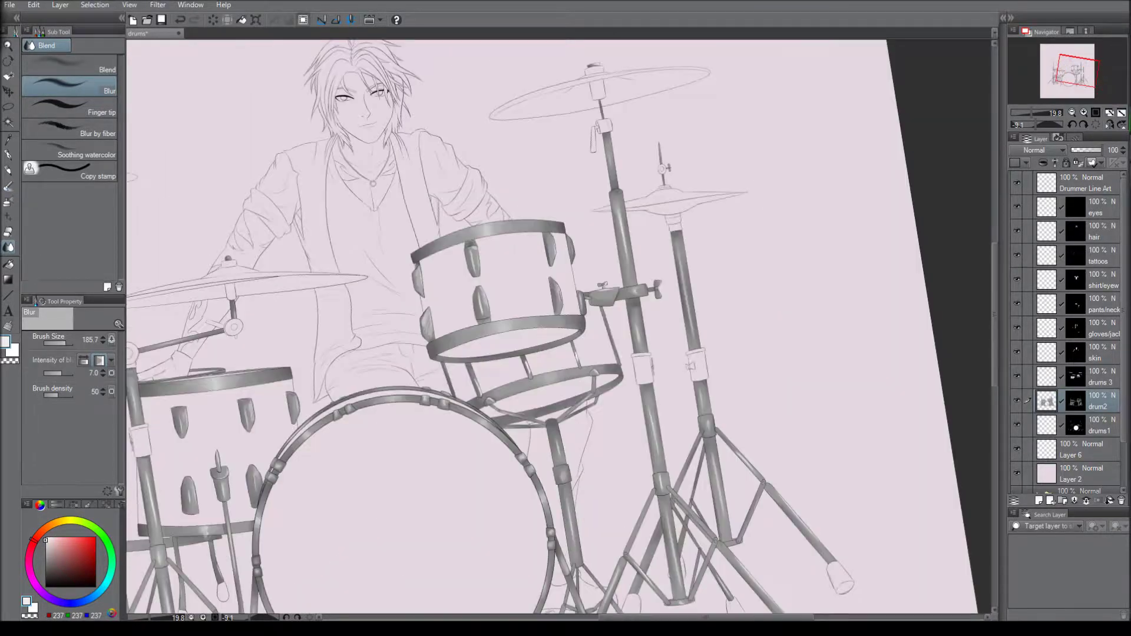
{"action": "left_click", "coordinate": [86, 154]}
Airbrush a large, soft glow over the right-hand drum and stand hardware with the Highlight brush
{"action": "key", "text": "b"}
{"action": "mouse_move", "coordinate": [387, 450]}
{"action": "left_mouse_down"}
{"action": "mouse_move", "coordinate": [402, 260]}
{"action": "mouse_move", "coordinate": [477, 372]}
{"action": "mouse_move", "coordinate": [236, 465]}
{"action": "left_mouse_up"}
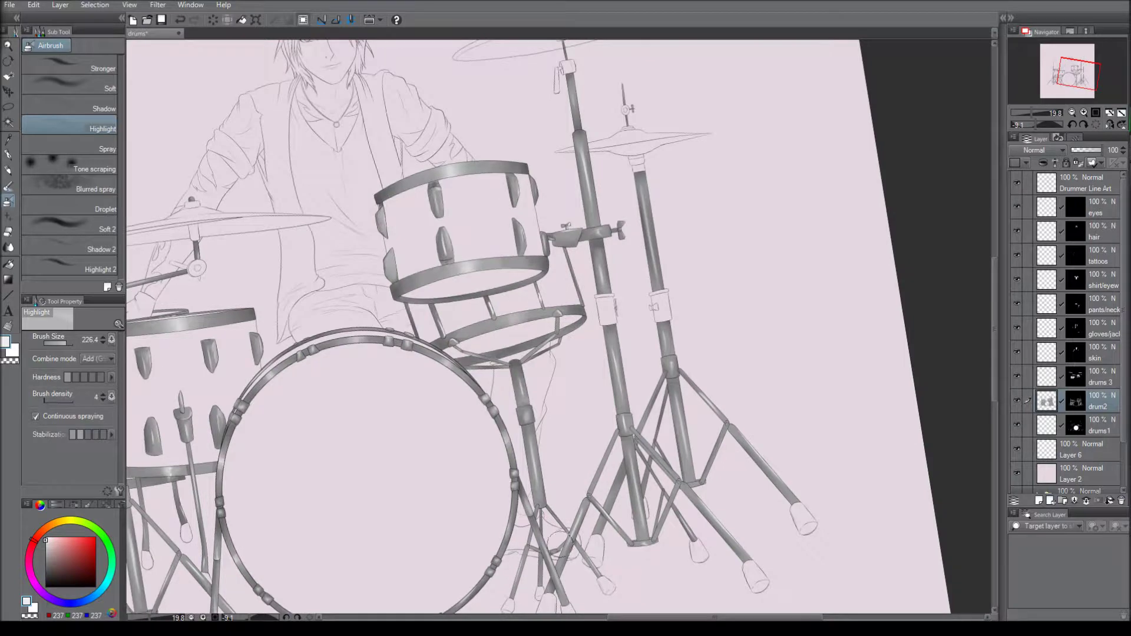
{"action": "left_click_drag", "start_coordinate": [648, 354], "coordinate": [764, 351]}
Airbrush mid-grey shadows over the metal stands, rims and hoop across the kit with the Shadow brush
{"action": "left_click", "coordinate": [88, 109]}
{"action": "left_click", "coordinate": [45, 558]}
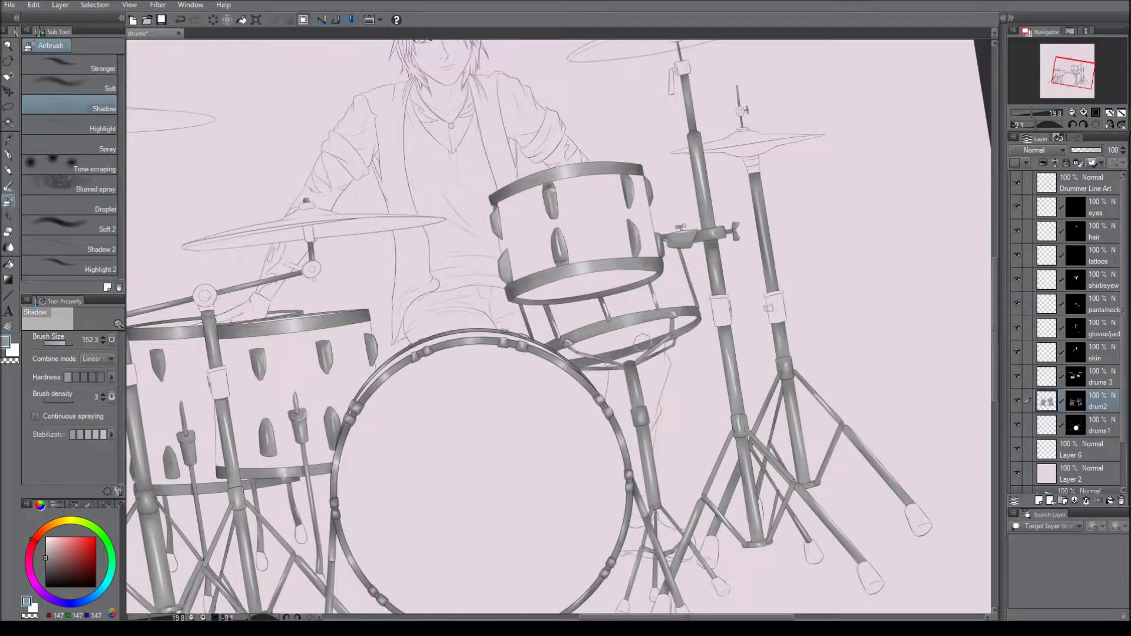
{"action": "left_click_drag", "start_coordinate": [413, 311], "coordinate": [635, 167]}
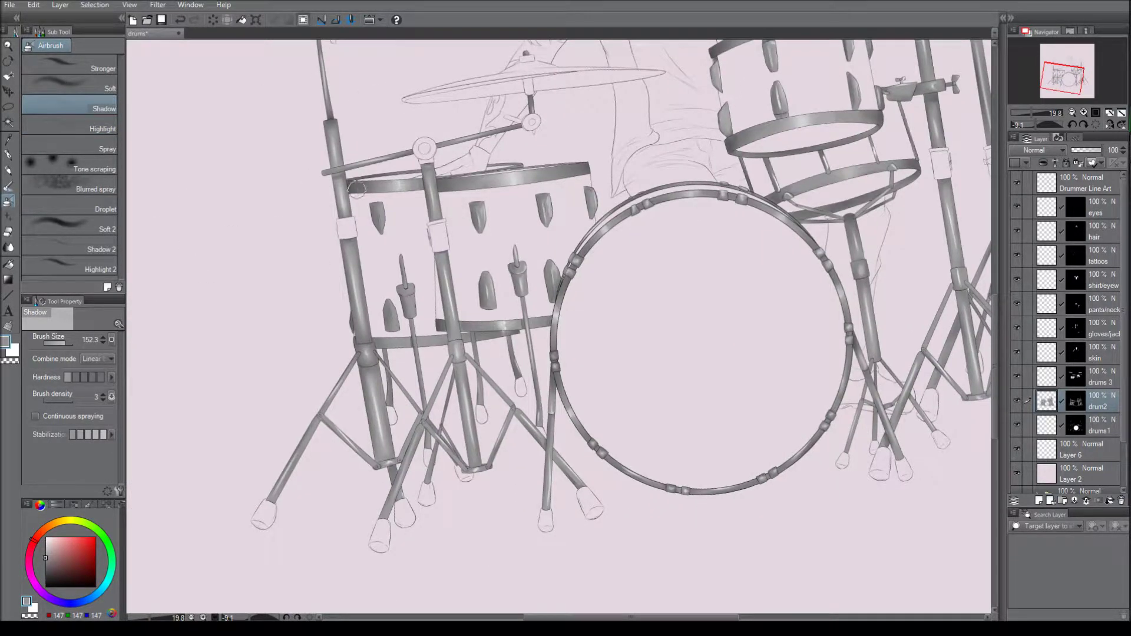
{"action": "left_click_drag", "start_coordinate": [557, 419], "coordinate": [322, 440]}
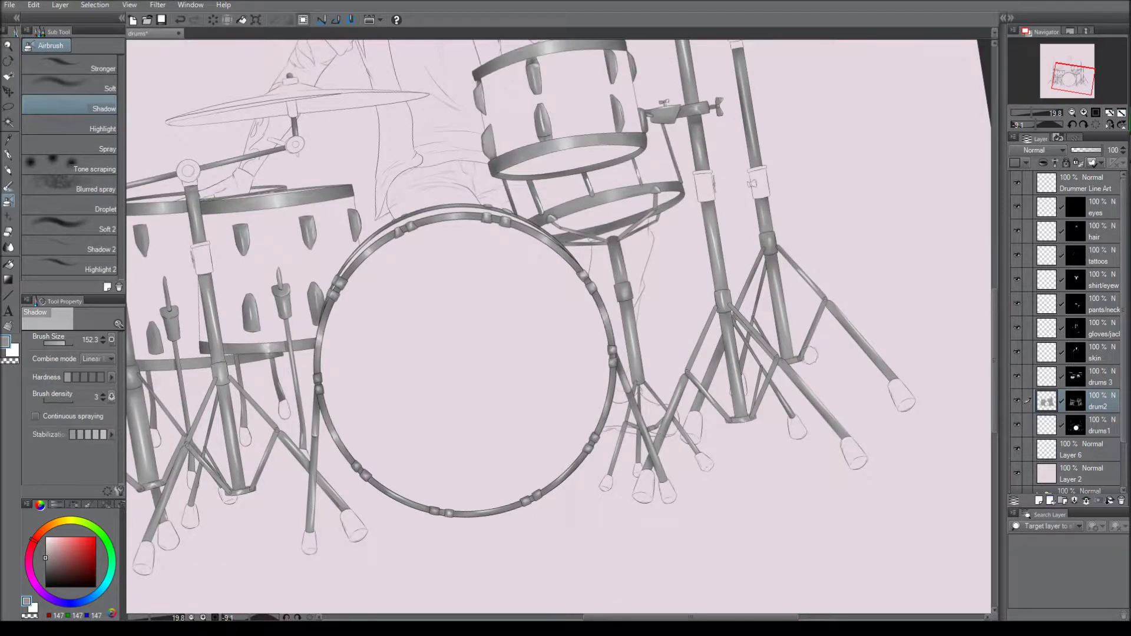
{"action": "key", "text": "ctrl+0"}
{"action": "key", "text": "j"}
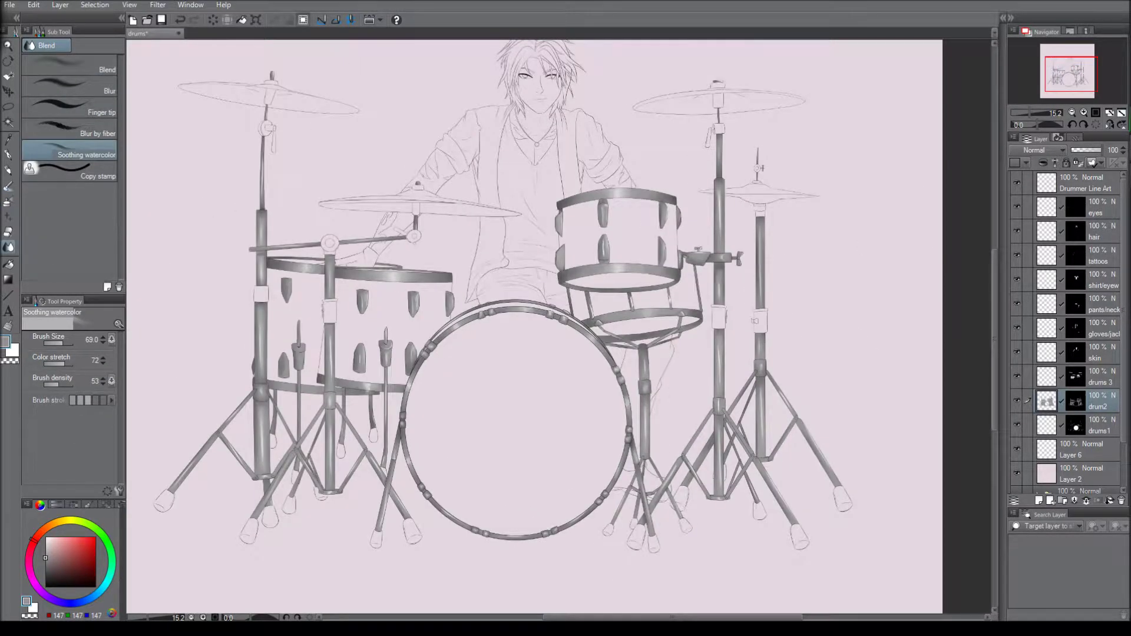
On the drums1 layer, fill the rubber feet, clamps and cymbal joints of the left stands with dark grey
{"action": "left_click", "coordinate": [1098, 425]}
{"action": "key", "text": "p"}
{"action": "left_click_drag", "start_coordinate": [157, 493], "coordinate": [171, 508]}
{"action": "left_click_drag", "start_coordinate": [243, 524], "coordinate": [276, 512]}
{"action": "left_click_drag", "start_coordinate": [361, 536], "coordinate": [418, 533]}
{"action": "left_click_drag", "start_coordinate": [264, 277], "coordinate": [272, 150]}
{"action": "mouse_move", "coordinate": [270, 88]}
{"action": "left_mouse_down"}
{"action": "mouse_move", "coordinate": [415, 187]}
{"action": "mouse_move", "coordinate": [416, 213]}
{"action": "left_mouse_up"}
{"action": "left_click_drag", "start_coordinate": [396, 228], "coordinate": [414, 237]}
{"action": "left_click_drag", "start_coordinate": [326, 240], "coordinate": [334, 245]}
{"action": "left_click_drag", "start_coordinate": [328, 301], "coordinate": [323, 323]}
Fill the rubber feet, pole clamps and upper joints of the right stands with dark grey
{"action": "left_click_drag", "start_coordinate": [610, 528], "coordinate": [654, 545]}
{"action": "left_click_drag", "start_coordinate": [684, 489], "coordinate": [686, 527]}
{"action": "left_click_drag", "start_coordinate": [757, 503], "coordinate": [802, 545]}
{"action": "left_click_drag", "start_coordinate": [842, 492], "coordinate": [844, 506]}
{"action": "left_click_drag", "start_coordinate": [718, 306], "coordinate": [719, 327]}
{"action": "left_click_drag", "start_coordinate": [760, 311], "coordinate": [760, 330]}
{"action": "left_click_drag", "start_coordinate": [710, 141], "coordinate": [718, 97]}
Choose a near-black grey and detail the dark joints and clamps of the left stands with Opacity watercolor
{"action": "left_click", "coordinate": [45, 581]}
{"action": "key", "text": "b"}
{"action": "scroll", "coordinate": [241, 59], "scroll_direction": "up", "scroll_amount": 5}
{"action": "mouse_move", "coordinate": [307, 295]}
{"action": "left_mouse_down"}
{"action": "mouse_move", "coordinate": [313, 313]}
{"action": "mouse_move", "coordinate": [351, 306]}
{"action": "left_mouse_up"}
{"action": "mouse_move", "coordinate": [333, 170]}
{"action": "left_mouse_down"}
{"action": "mouse_move", "coordinate": [337, 213]}
{"action": "mouse_move", "coordinate": [361, 211]}
{"action": "left_mouse_up"}
{"action": "left_click_drag", "start_coordinate": [330, 154], "coordinate": [346, 152]}
{"action": "scroll", "coordinate": [346, 152], "scroll_direction": "down", "scroll_amount": 10}
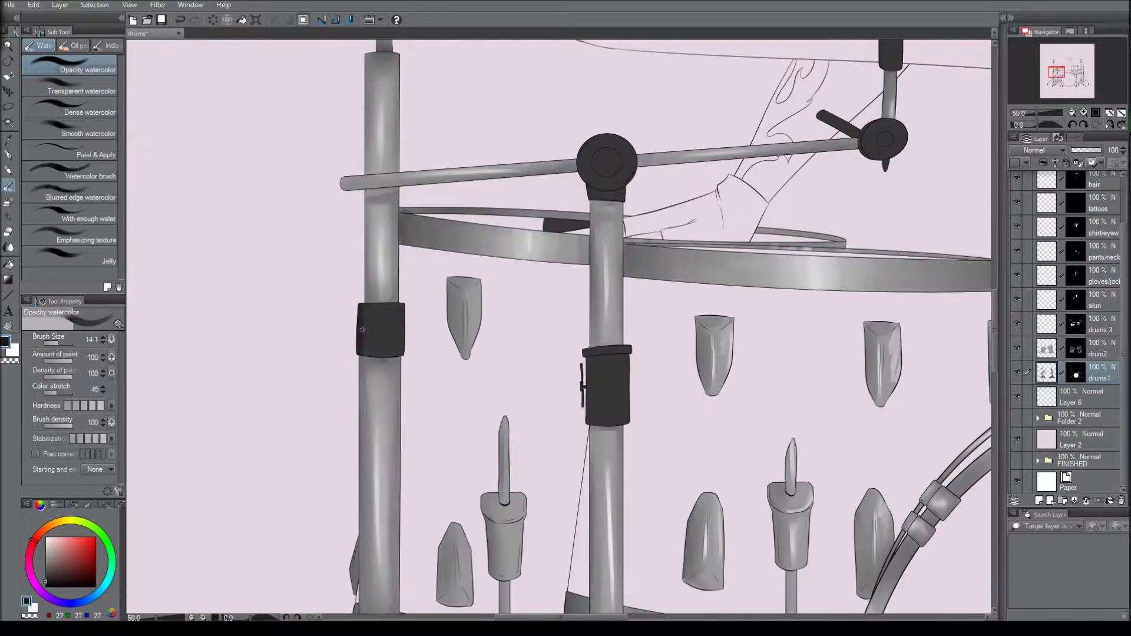
Shade the outer left stand's clamp and the rubber feet of the left tripods and floor drum in near-black
{"action": "left_click_drag", "start_coordinate": [267, 352], "coordinate": [321, 334]}
{"action": "left_click_drag", "start_coordinate": [551, 448], "coordinate": [598, 401]}
{"action": "scroll", "coordinate": [560, 325], "scroll_direction": "up", "scroll_amount": 3}
{"action": "mouse_move", "coordinate": [412, 459]}
{"action": "left_mouse_down"}
{"action": "mouse_move", "coordinate": [427, 419]}
{"action": "mouse_move", "coordinate": [459, 417]}
{"action": "left_mouse_up"}
{"action": "left_click_drag", "start_coordinate": [512, 409], "coordinate": [514, 277]}
{"action": "left_click_drag", "start_coordinate": [436, 197], "coordinate": [451, 165]}
{"action": "scroll", "coordinate": [560, 324], "scroll_direction": "up", "scroll_amount": 3}
{"action": "scroll", "coordinate": [560, 324], "scroll_direction": "up", "scroll_amount": 3}
{"action": "left_click_drag", "start_coordinate": [460, 325], "coordinate": [463, 357]}
{"action": "left_click_drag", "start_coordinate": [567, 266], "coordinate": [569, 305]}
{"action": "scroll", "coordinate": [407, 489], "scroll_direction": "down", "scroll_amount": 3}
{"action": "left_click_drag", "start_coordinate": [574, 378], "coordinate": [618, 436]}
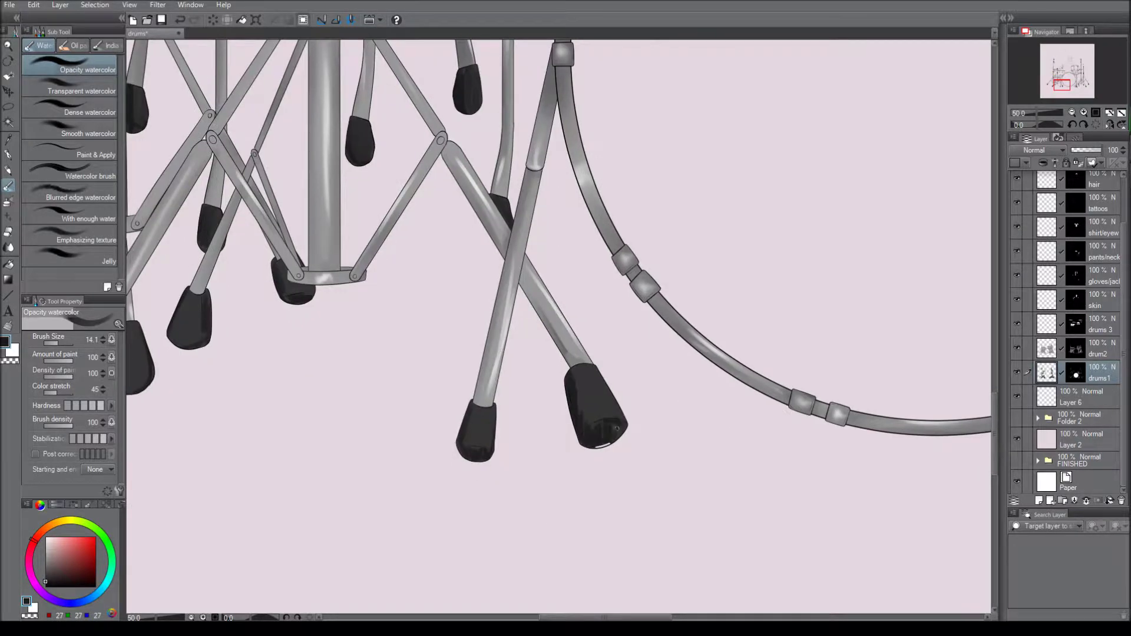
Shade the inner left stand's clamp, boom arm joints and cymbal sleeve with near-black
{"action": "key", "text": "p"}
{"action": "scroll", "coordinate": [601, 280], "scroll_direction": "up", "scroll_amount": 4}
{"action": "scroll", "coordinate": [401, 435], "scroll_direction": "down", "scroll_amount": 6}
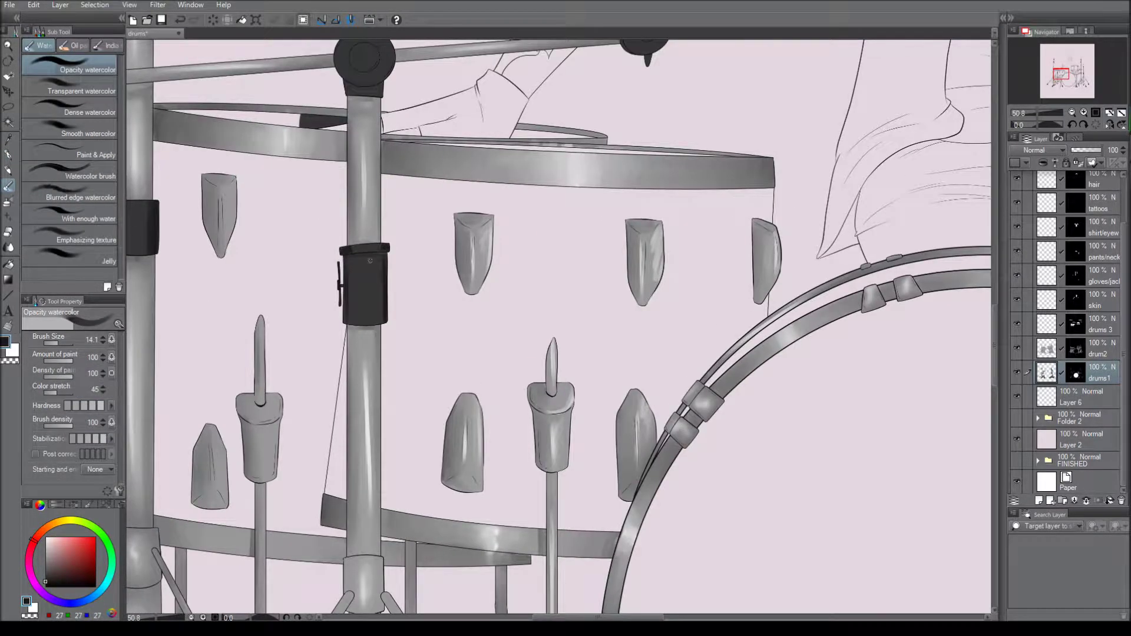
{"action": "scroll", "coordinate": [370, 261], "scroll_direction": "up", "scroll_amount": 3}
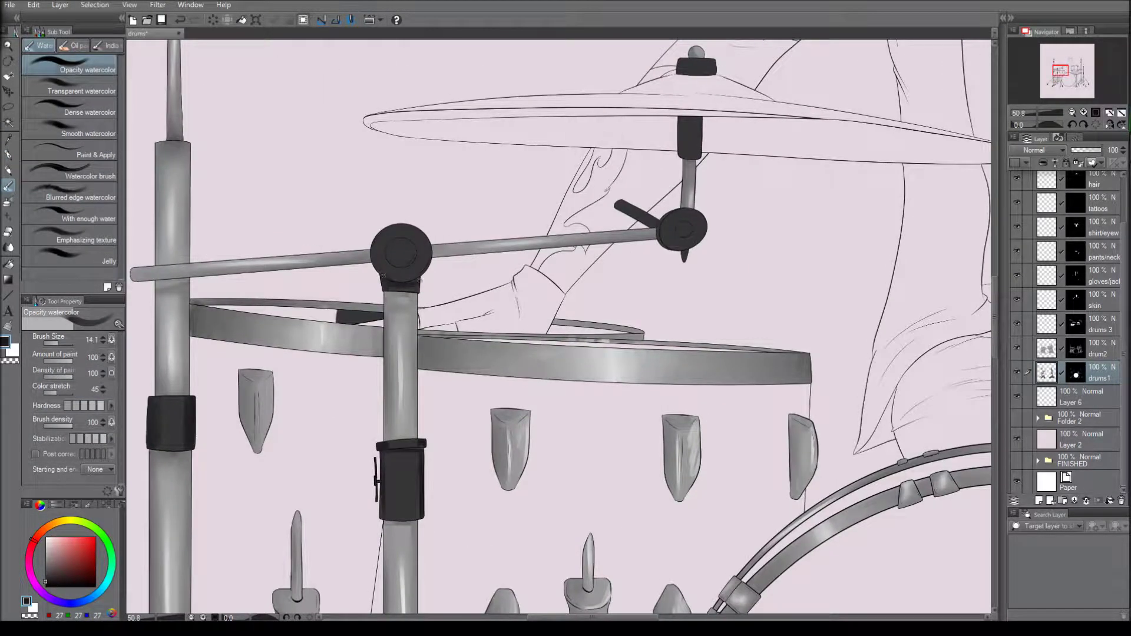
{"action": "scroll", "coordinate": [411, 251], "scroll_direction": "down", "scroll_amount": 2}
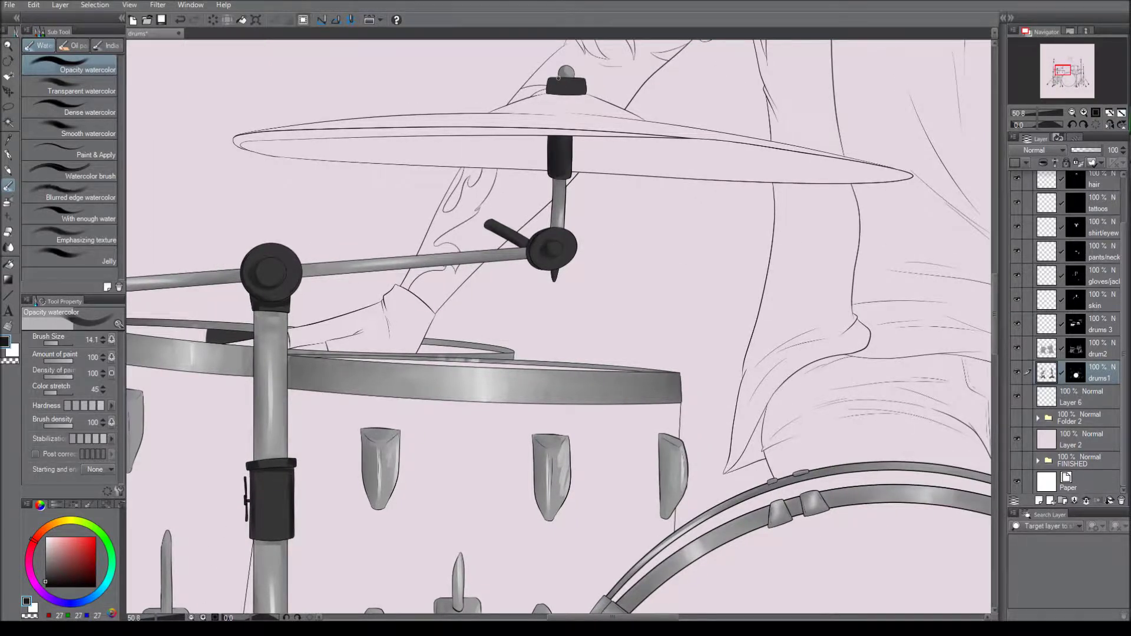
Shade the black joints, clamps and rubber feet of the right cymbal stand and hi-hat stand in near-black
{"action": "scroll", "coordinate": [284, 118], "scroll_direction": "down", "scroll_amount": 2}
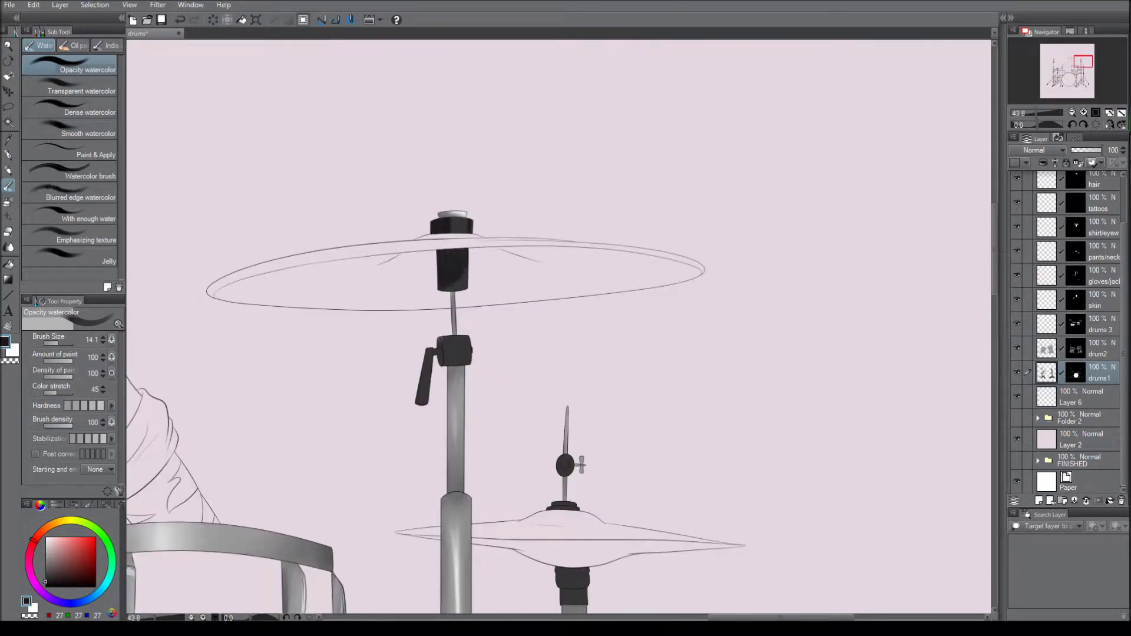
{"action": "scroll", "coordinate": [559, 327], "scroll_direction": "down", "scroll_amount": 3}
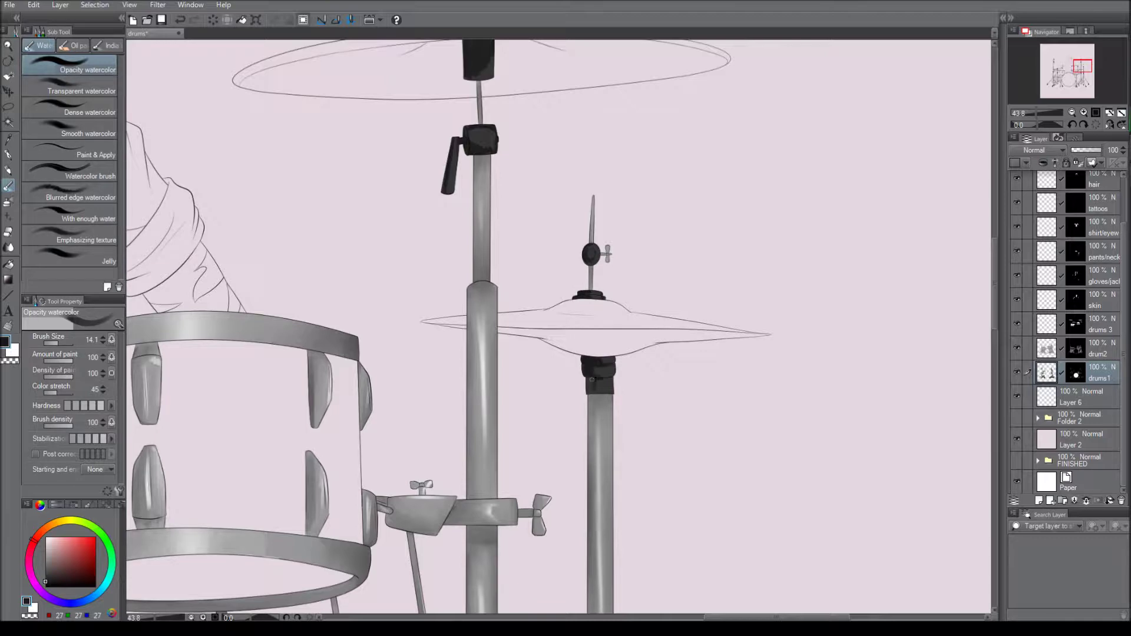
{"action": "scroll", "coordinate": [477, 306], "scroll_direction": "down", "scroll_amount": 5}
{"action": "scroll", "coordinate": [619, 360], "scroll_direction": "down", "scroll_amount": 5}
{"action": "scroll", "coordinate": [745, 403], "scroll_direction": "right", "scroll_amount": 3}
{"action": "scroll", "coordinate": [745, 403], "scroll_direction": "left", "scroll_amount": 3}
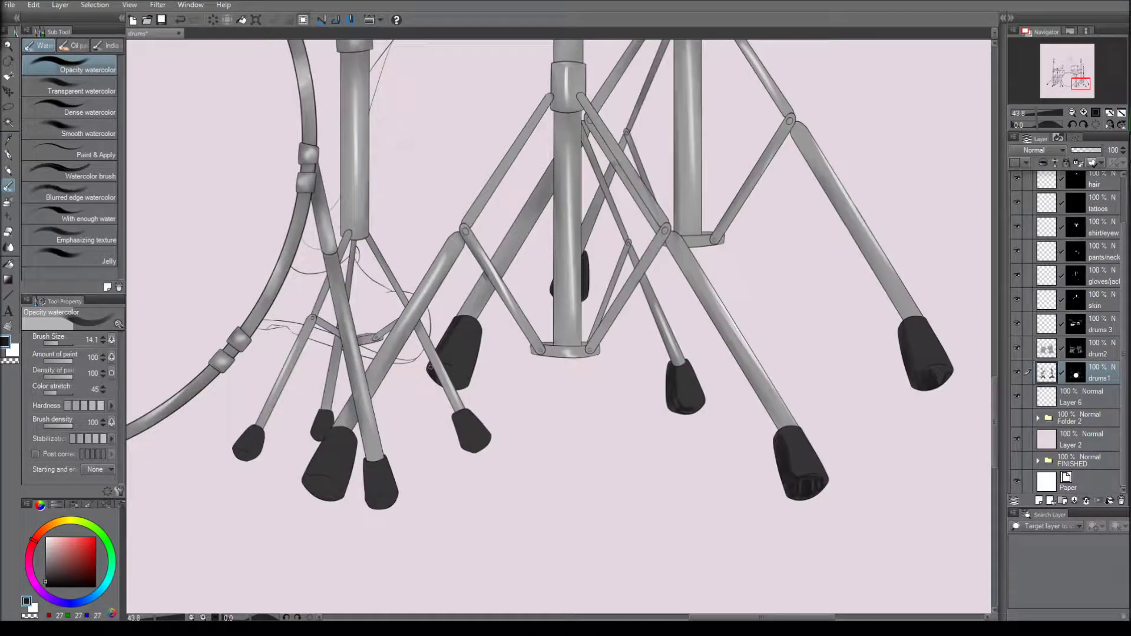
Blend the near-black shading on the right stands' rubber feet and clamps with Soothing watercolor
{"action": "key", "text": "j"}
{"action": "scroll", "coordinate": [517, 407], "scroll_direction": "up", "scroll_amount": 5}
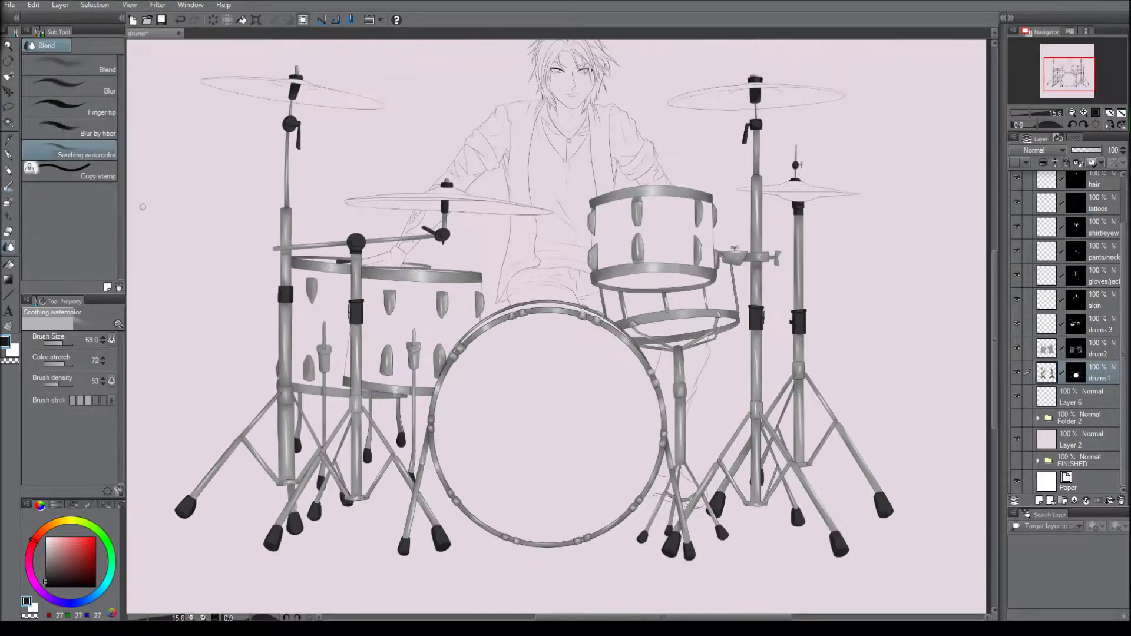
{"action": "scroll", "coordinate": [517, 406], "scroll_direction": "down", "scroll_amount": 6}
{"action": "scroll", "coordinate": [517, 407], "scroll_direction": "down", "scroll_amount": 4}
{"action": "scroll", "coordinate": [351, 461], "scroll_direction": "left", "scroll_amount": 3}
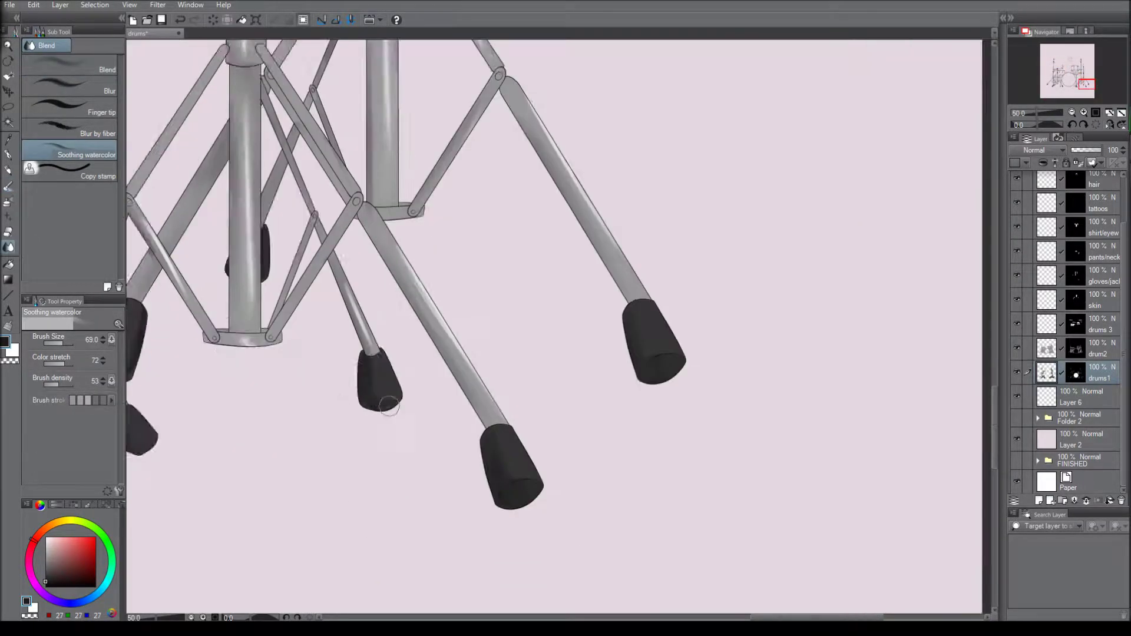
{"action": "scroll", "coordinate": [430, 474], "scroll_direction": "up", "scroll_amount": 10}
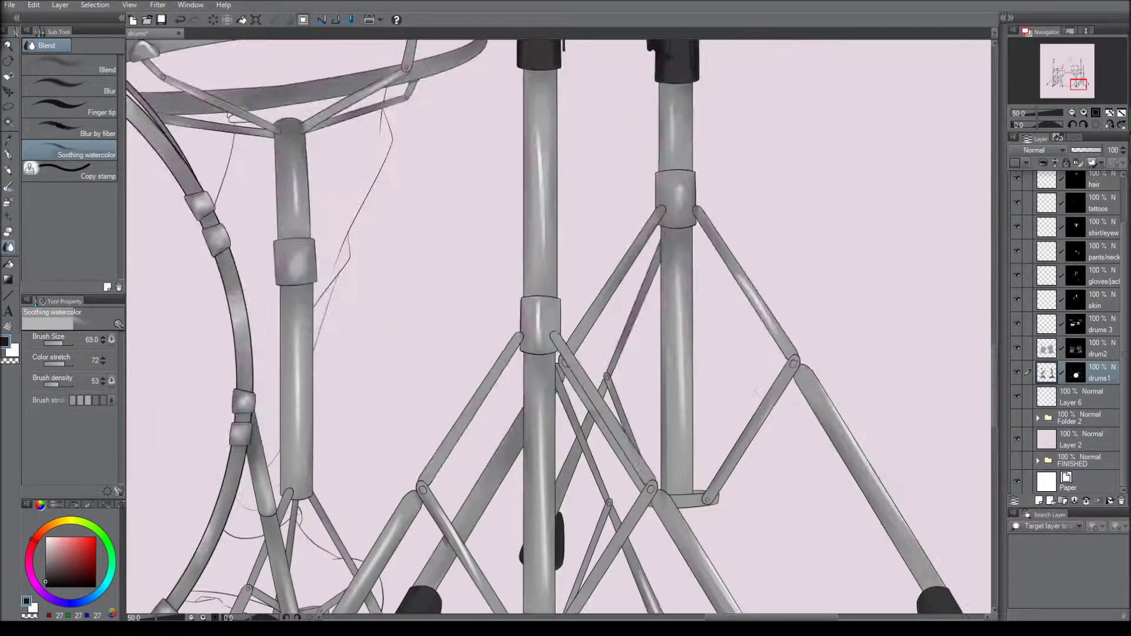
Blend the near-black shading on the cymbal mounts, joints and left stands' rubber feet with Soothing watercolor
{"action": "scroll", "coordinate": [551, 357], "scroll_direction": "up", "scroll_amount": 3}
{"action": "scroll", "coordinate": [511, 341], "scroll_direction": "down", "scroll_amount": 1}
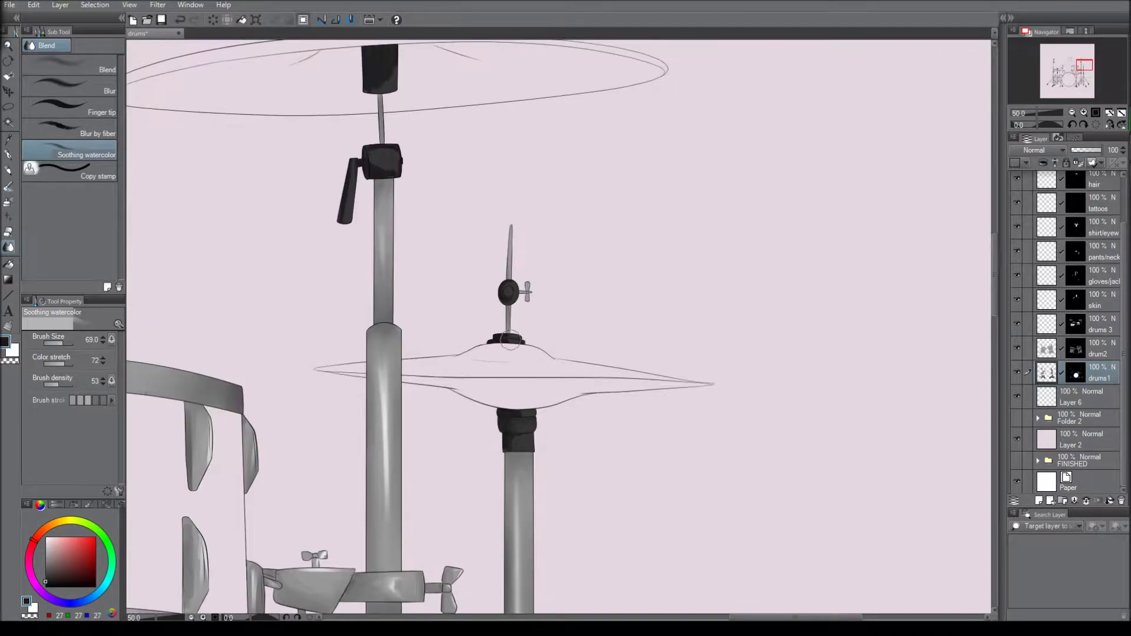
{"action": "scroll", "coordinate": [399, 170], "scroll_direction": "up", "scroll_amount": 2}
{"action": "scroll", "coordinate": [412, 124], "scroll_direction": "left", "scroll_amount": 10}
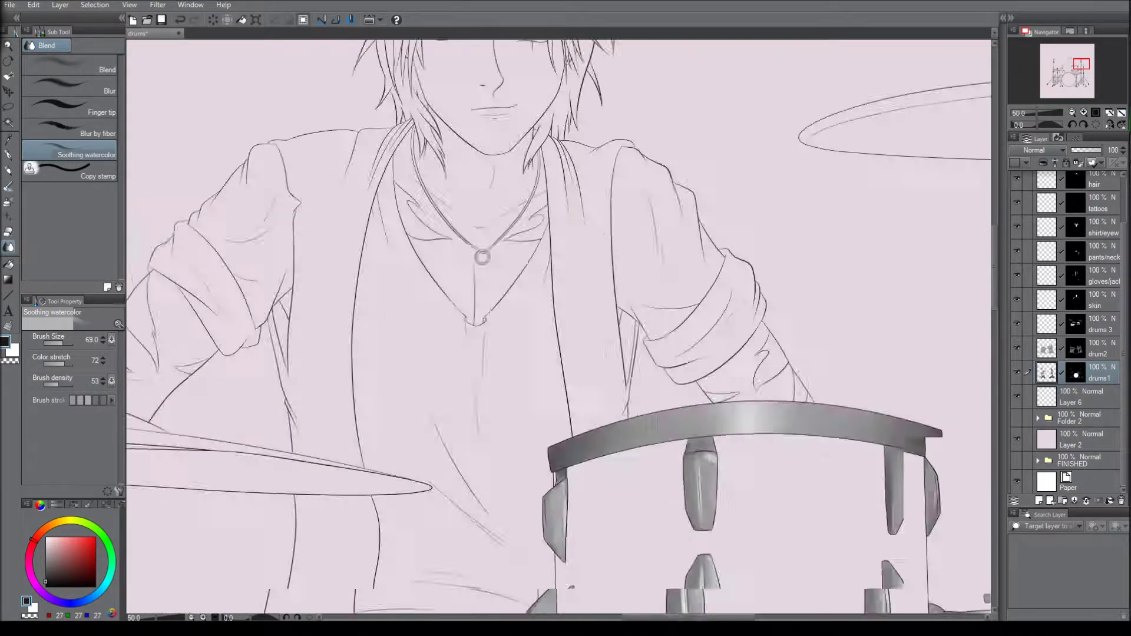
{"action": "scroll", "coordinate": [425, 511], "scroll_direction": "left", "scroll_amount": 10}
{"action": "scroll", "coordinate": [593, 375], "scroll_direction": "down", "scroll_amount": 8}
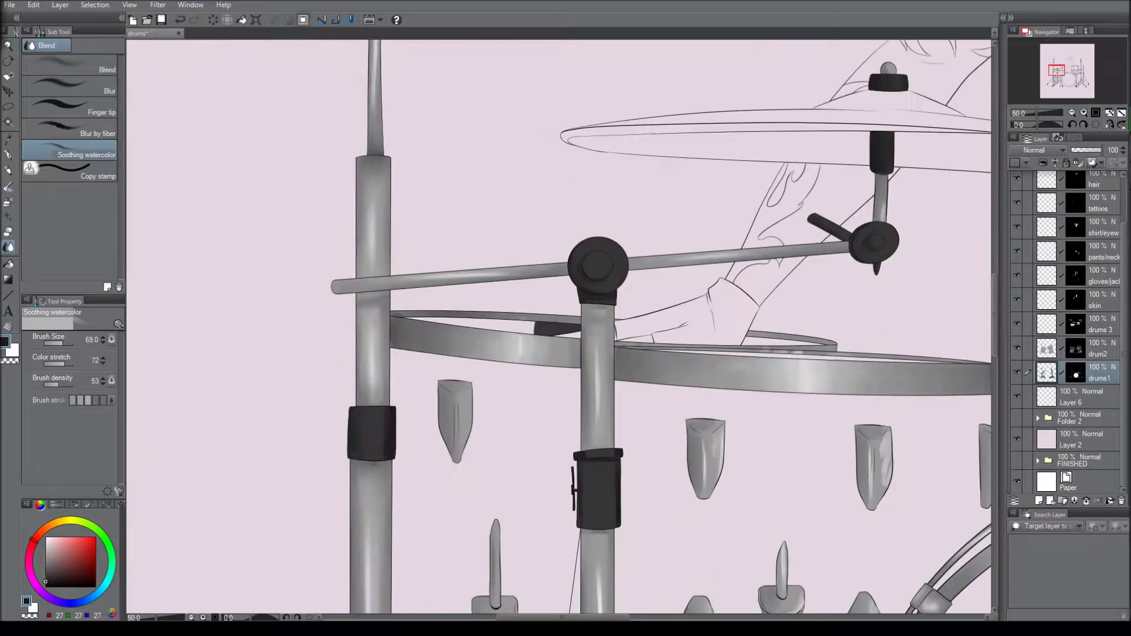
{"action": "scroll", "coordinate": [593, 376], "scroll_direction": "down", "scroll_amount": 10}
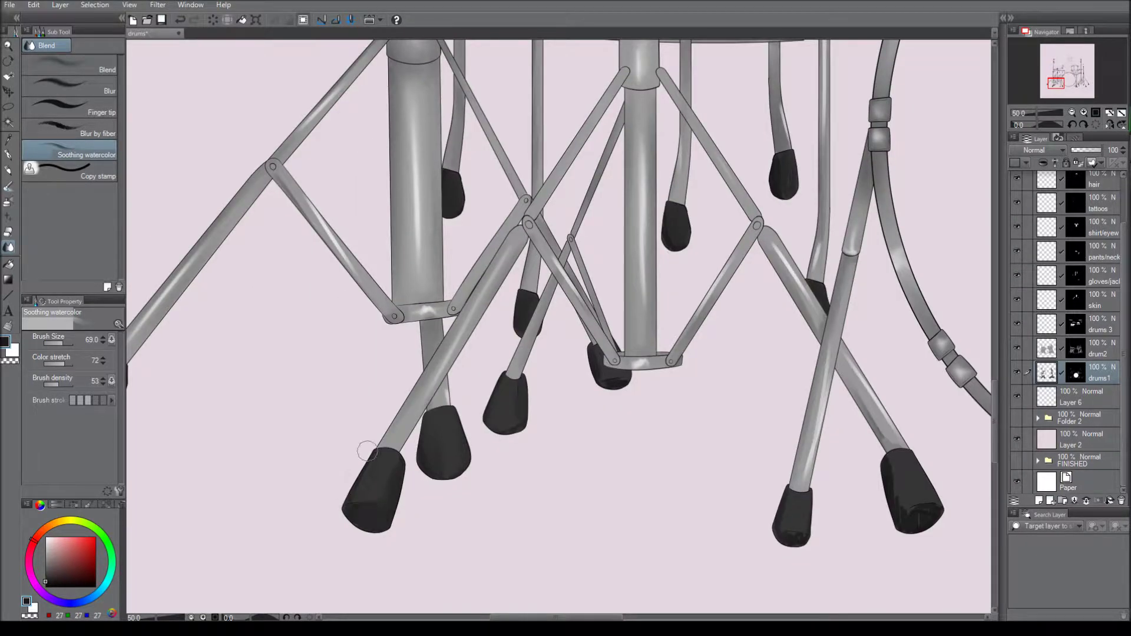
{"action": "scroll", "coordinate": [367, 451], "scroll_direction": "right", "scroll_amount": 5}
{"action": "key", "text": "ctrl+0"}
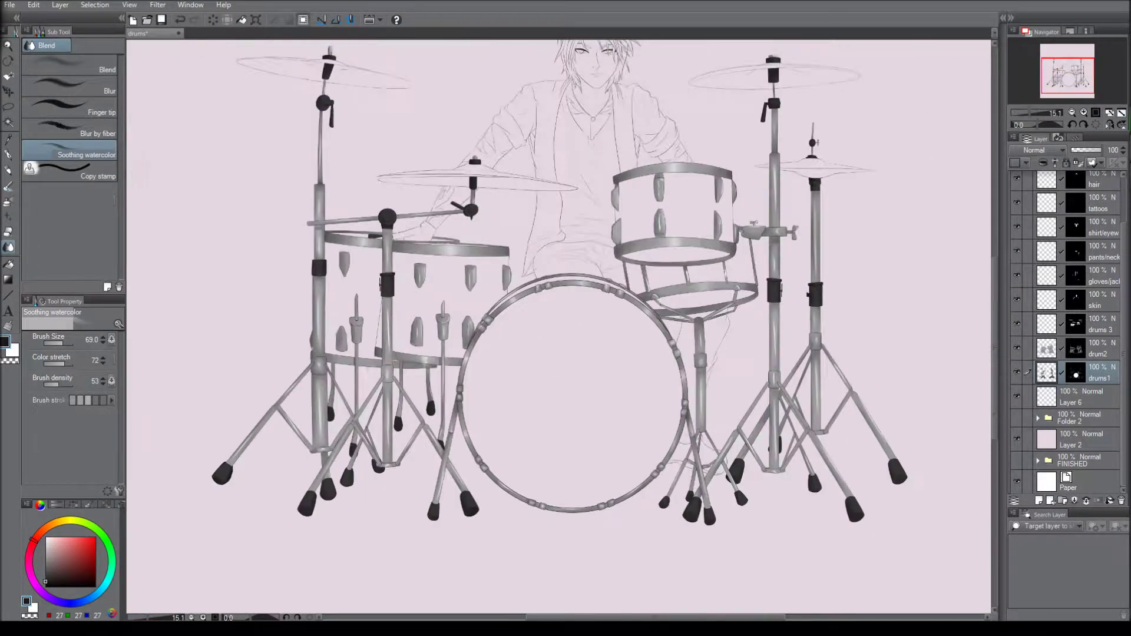
Paint the bass drum head and the undersides of the two right drums off-white with G-pen 2
{"action": "key", "text": "p"}
{"action": "key", "text": "x"}
{"action": "mouse_move", "coordinate": [501, 321]}
{"action": "left_mouse_down"}
{"action": "mouse_move", "coordinate": [628, 486]}
{"action": "mouse_move", "coordinate": [648, 471]}
{"action": "mouse_move", "coordinate": [538, 462]}
{"action": "mouse_move", "coordinate": [542, 412]}
{"action": "mouse_move", "coordinate": [696, 253]}
{"action": "left_mouse_up"}
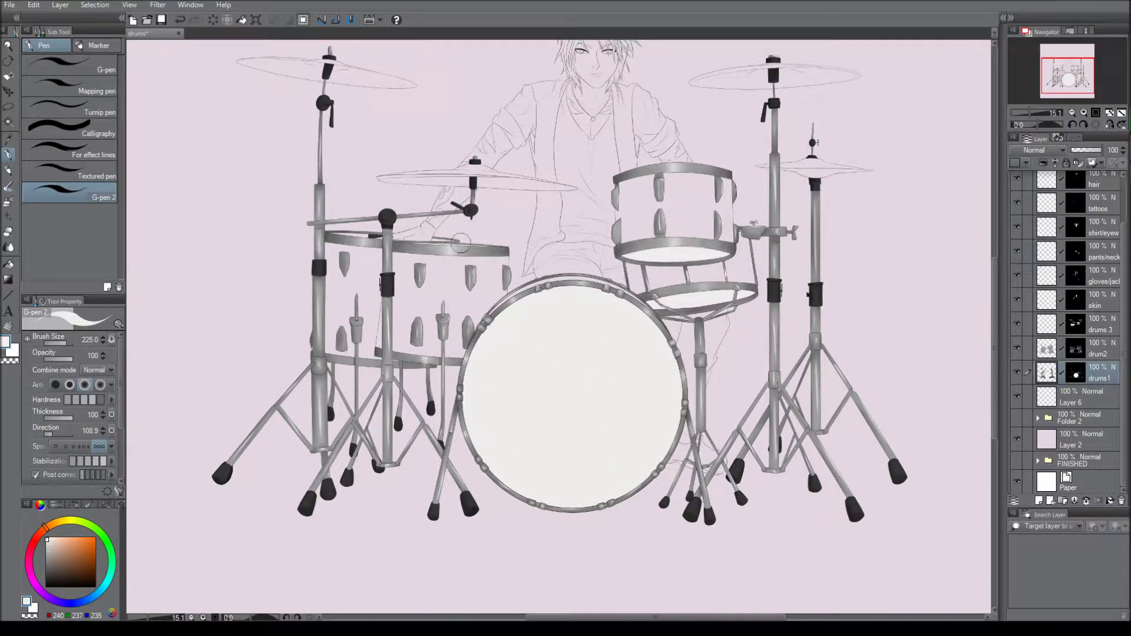
{"action": "scroll", "coordinate": [461, 243], "scroll_direction": "up", "scroll_amount": 5}
{"action": "scroll", "coordinate": [461, 242], "scroll_direction": "down", "scroll_amount": 4}
{"action": "left_click_drag", "start_coordinate": [607, 282], "coordinate": [731, 284]}
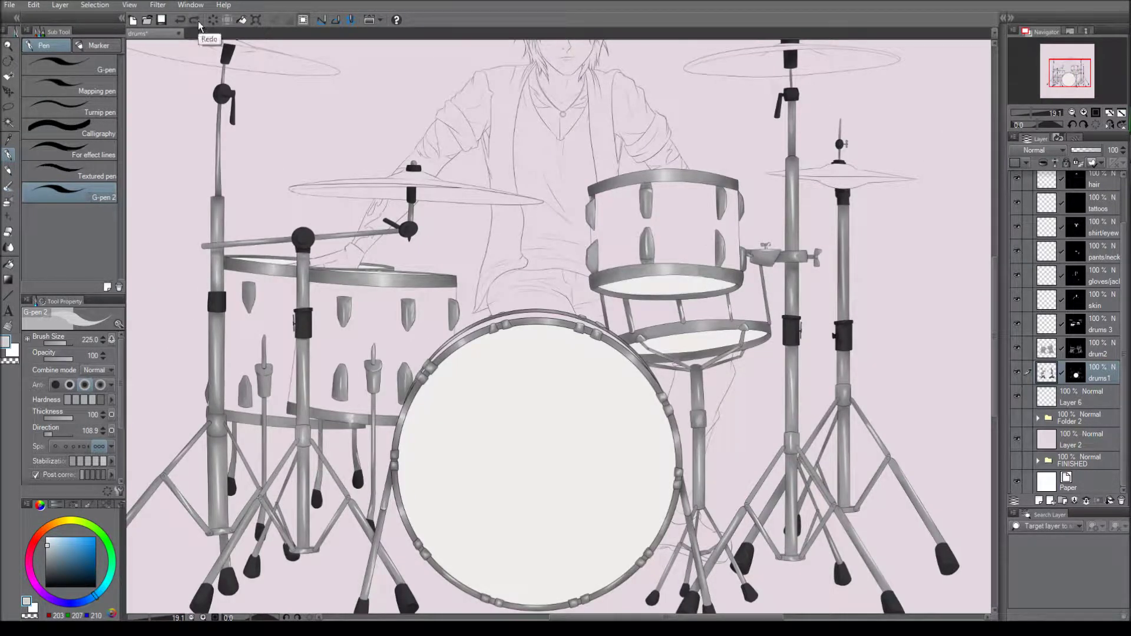
Shade the edges of the white drum heads in light grey with Opacity watercolor and blend with Soothing watercolor
{"action": "key", "text": "b"}
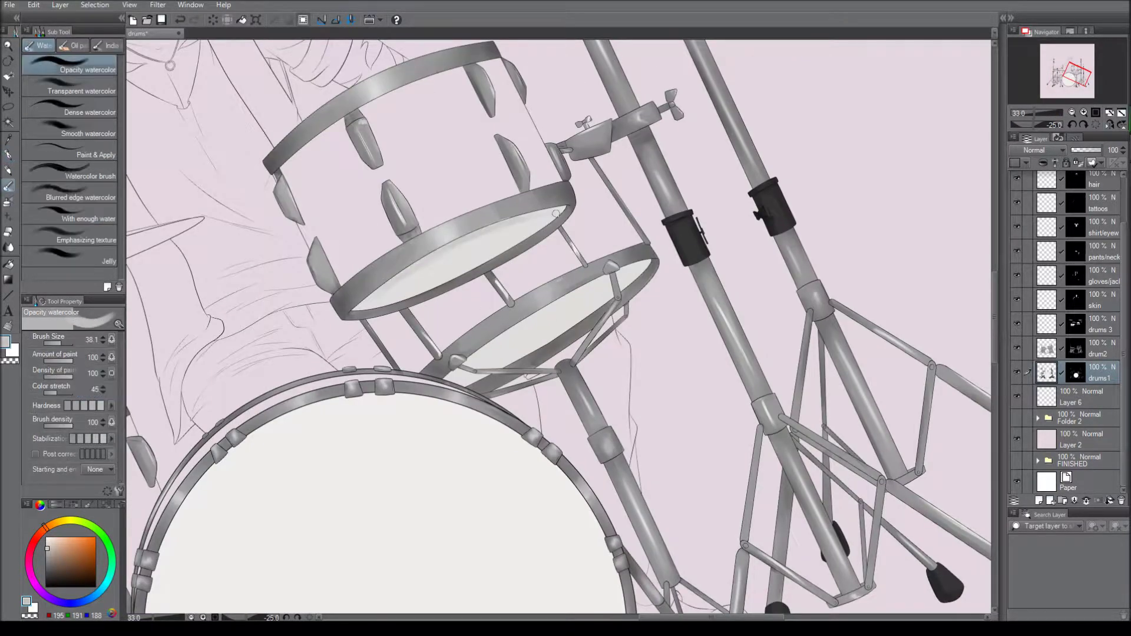
{"action": "scroll", "coordinate": [432, 254], "scroll_direction": "down", "scroll_amount": 4}
{"action": "mouse_move", "coordinate": [579, 312]}
{"action": "left_mouse_down"}
{"action": "mouse_move", "coordinate": [378, 286]}
{"action": "mouse_move", "coordinate": [511, 246]}
{"action": "left_mouse_up"}
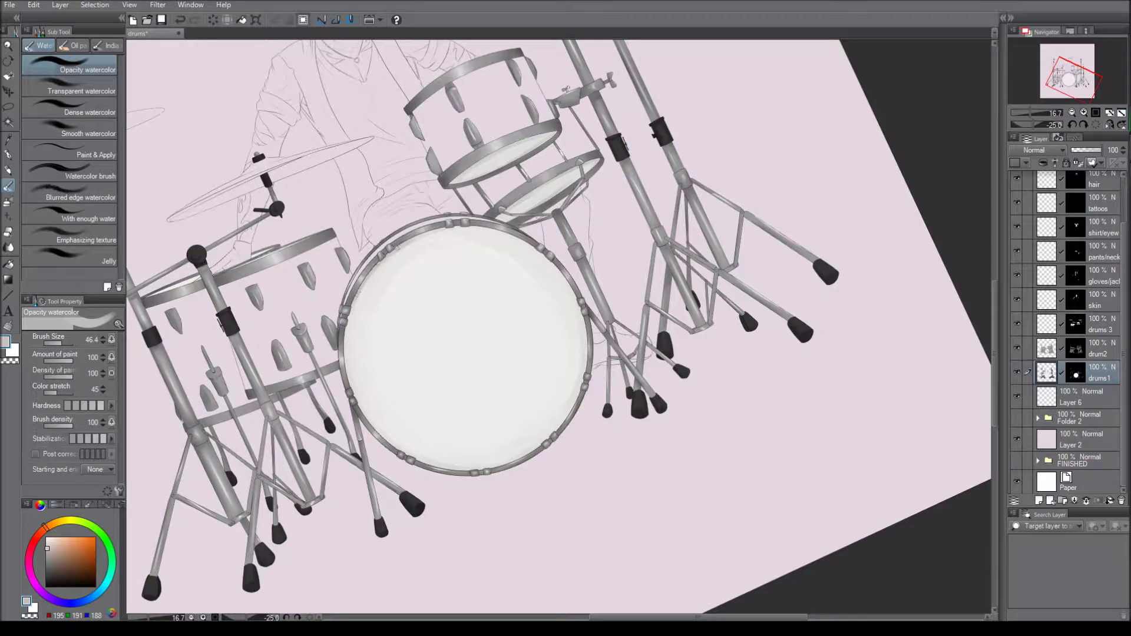
{"action": "scroll", "coordinate": [402, 266], "scroll_direction": "up", "scroll_amount": 2}
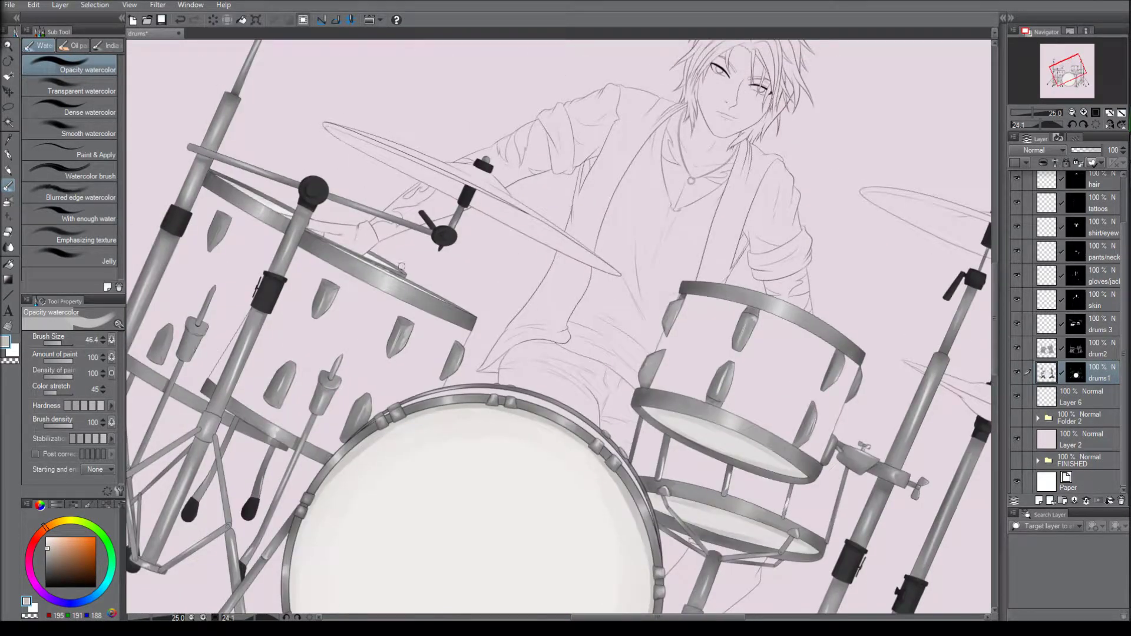
{"action": "key", "text": "j"}
{"action": "left_click_drag", "start_coordinate": [345, 502], "coordinate": [315, 348]}
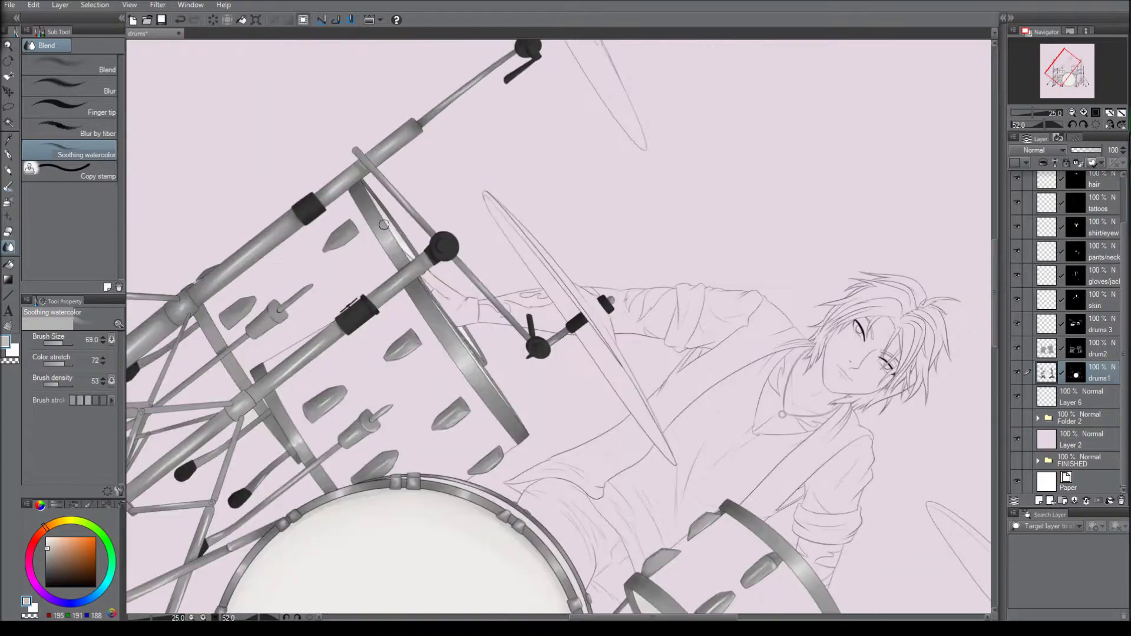
Brighten the middle of the bass drum head in near-white with the Highlight airbrush and smooth it with Soothing watercolor
{"action": "key", "text": "b"}
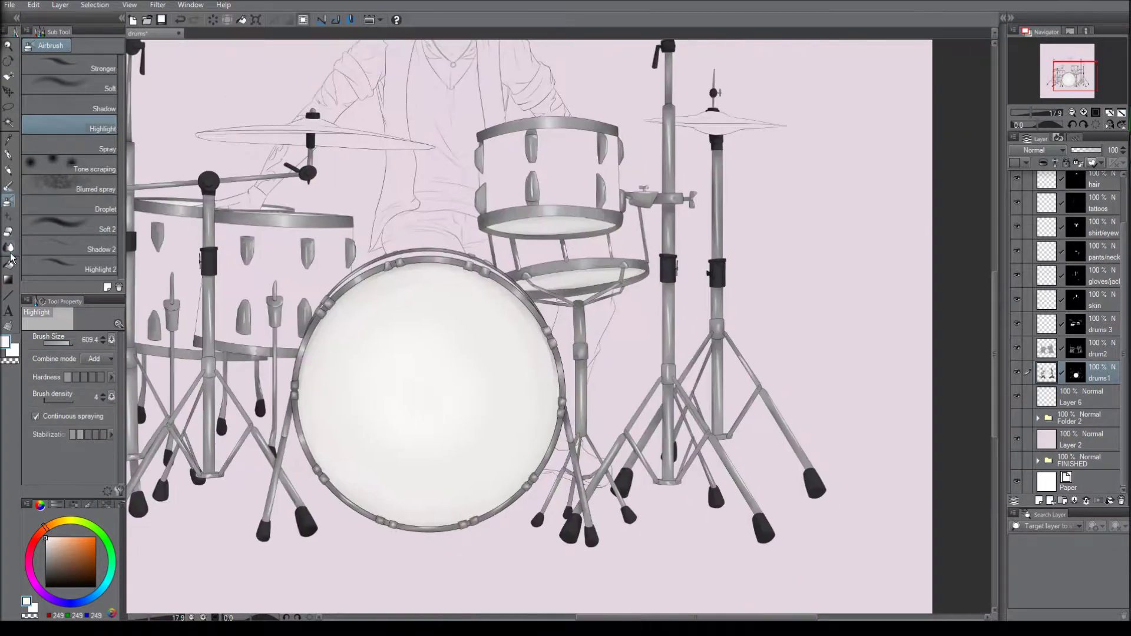
{"action": "key", "text": "j"}
{"action": "left_click", "coordinate": [86, 155]}
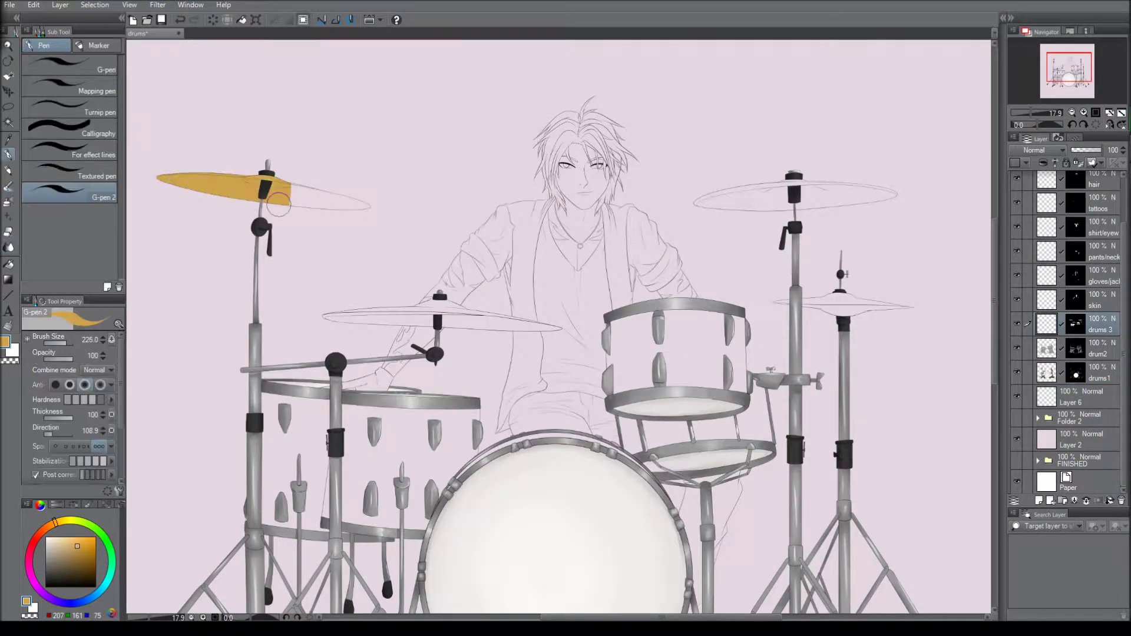
Fill the three cymbals and the hi-hat with flat gold on the drums 3 layer using G-pen 2
{"action": "left_click_drag", "start_coordinate": [327, 316], "coordinate": [559, 327]}
{"action": "left_click_drag", "start_coordinate": [618, 218], "coordinate": [813, 212]}
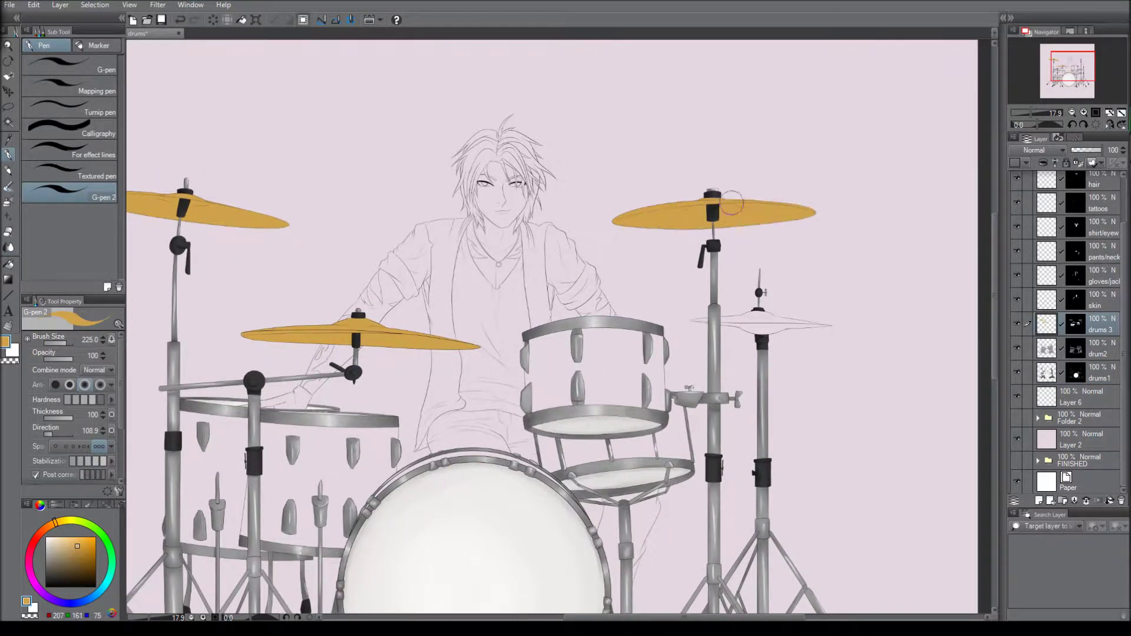
{"action": "left_click_drag", "start_coordinate": [695, 322], "coordinate": [828, 324]}
Shade the gold cymbals with orange-brown Opacity watercolor strokes
{"action": "left_click", "coordinate": [84, 549]}
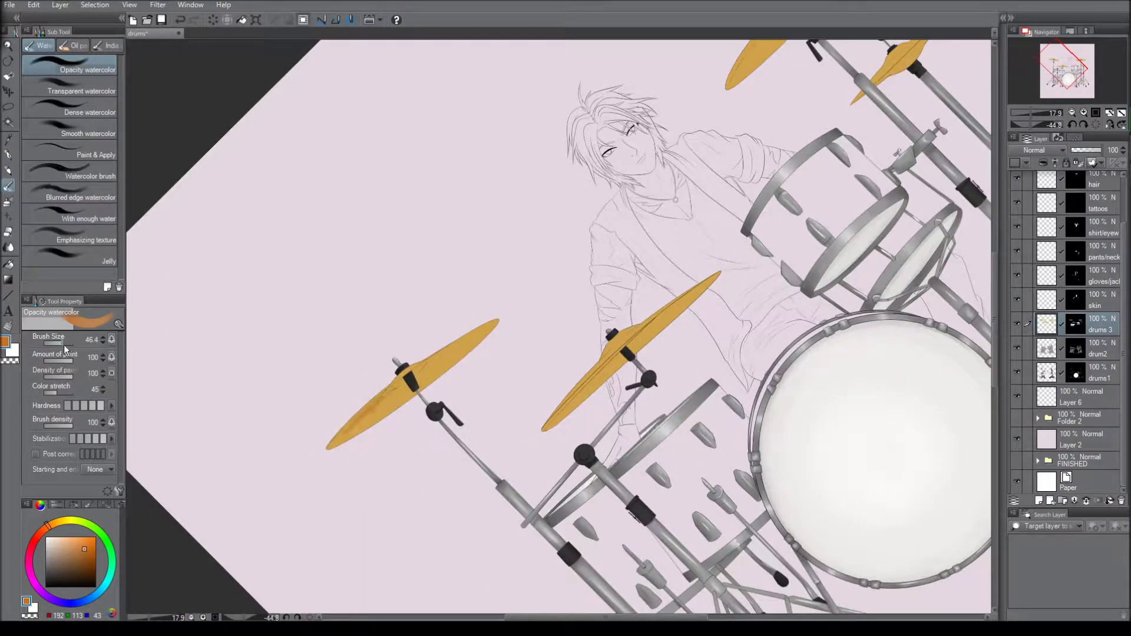
{"action": "mouse_move", "coordinate": [369, 412]}
{"action": "left_mouse_down"}
{"action": "mouse_move", "coordinate": [433, 366]}
{"action": "mouse_move", "coordinate": [401, 396]}
{"action": "left_mouse_up"}
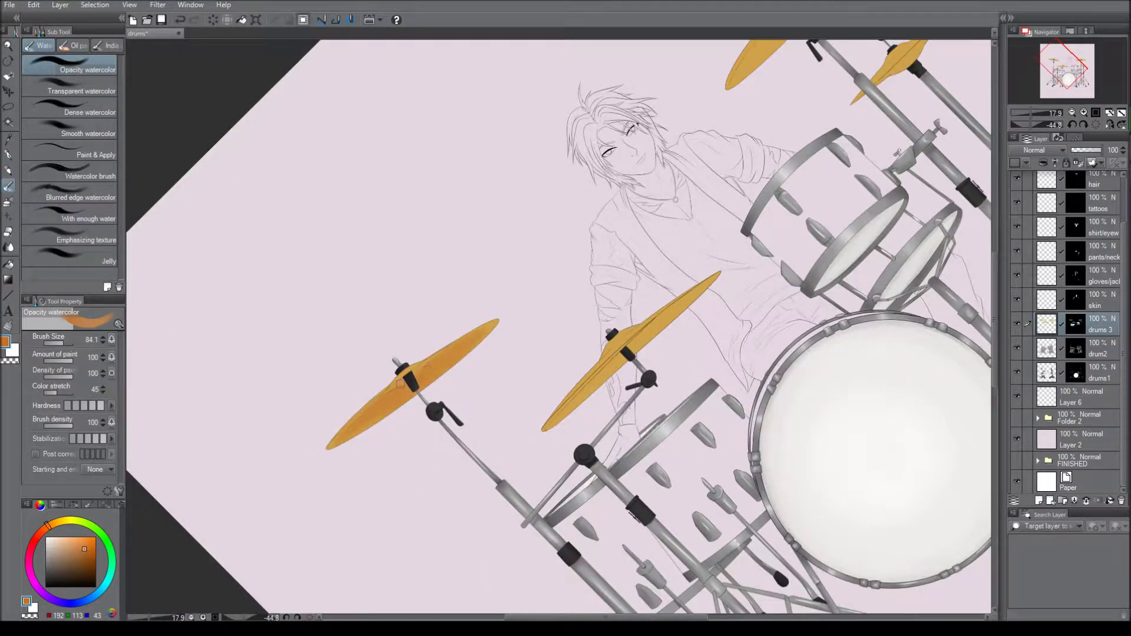
{"action": "left_click_drag", "start_coordinate": [424, 389], "coordinate": [560, 274]}
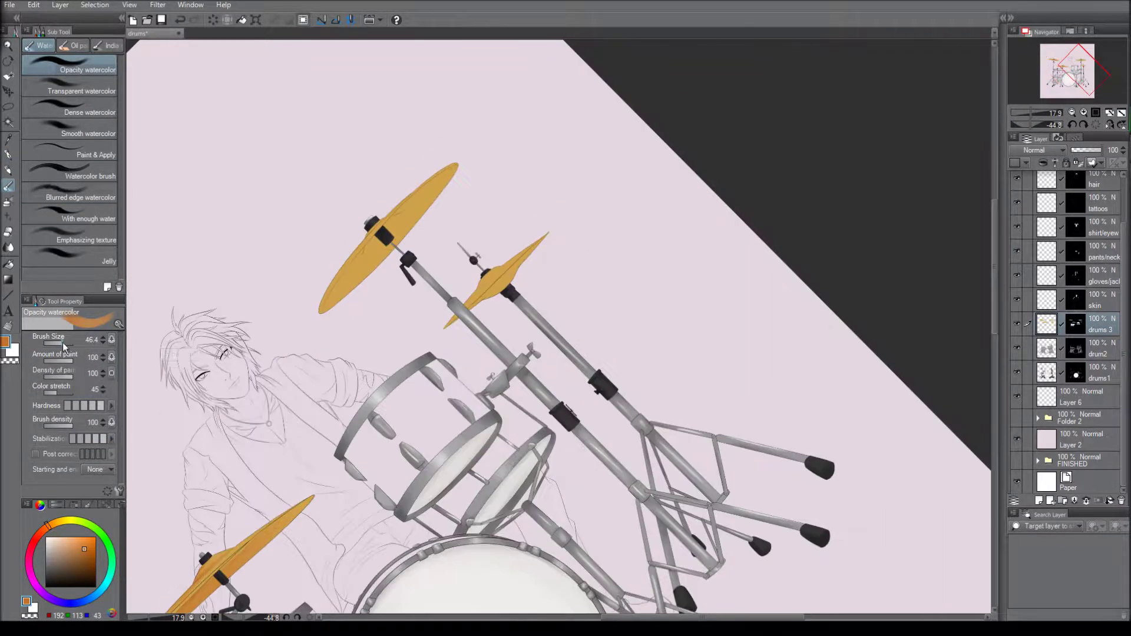
{"action": "left_click_drag", "start_coordinate": [354, 289], "coordinate": [436, 183]}
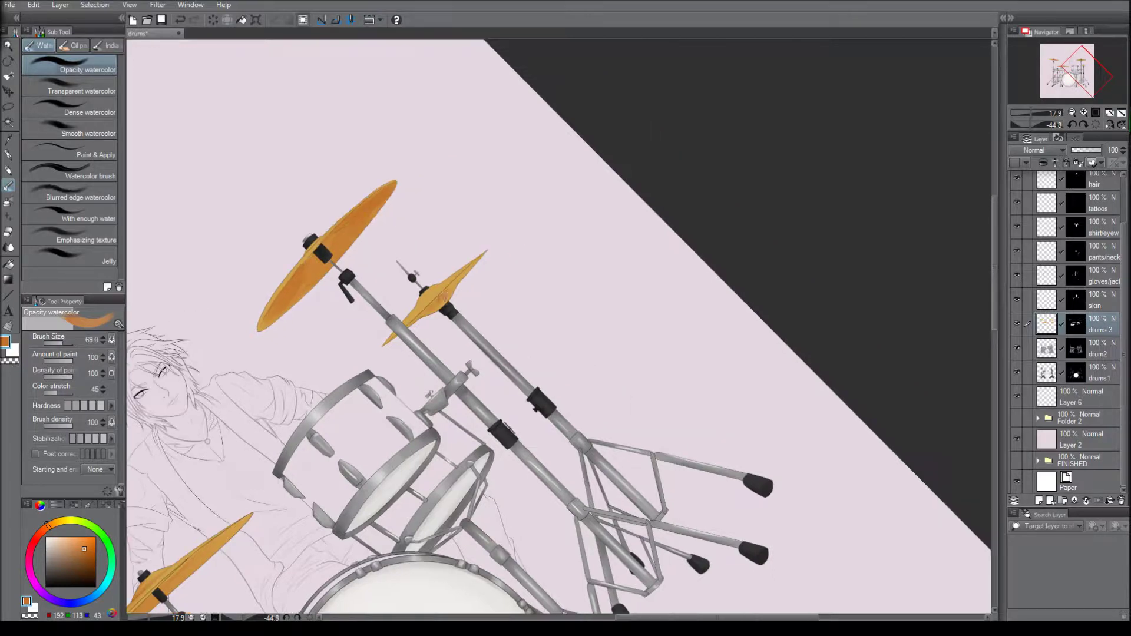
Add dark reddish-brown accents around the cymbals' centres and blend them with Soothing watercolor
{"action": "left_click", "coordinate": [417, 298], "text": "alt"}
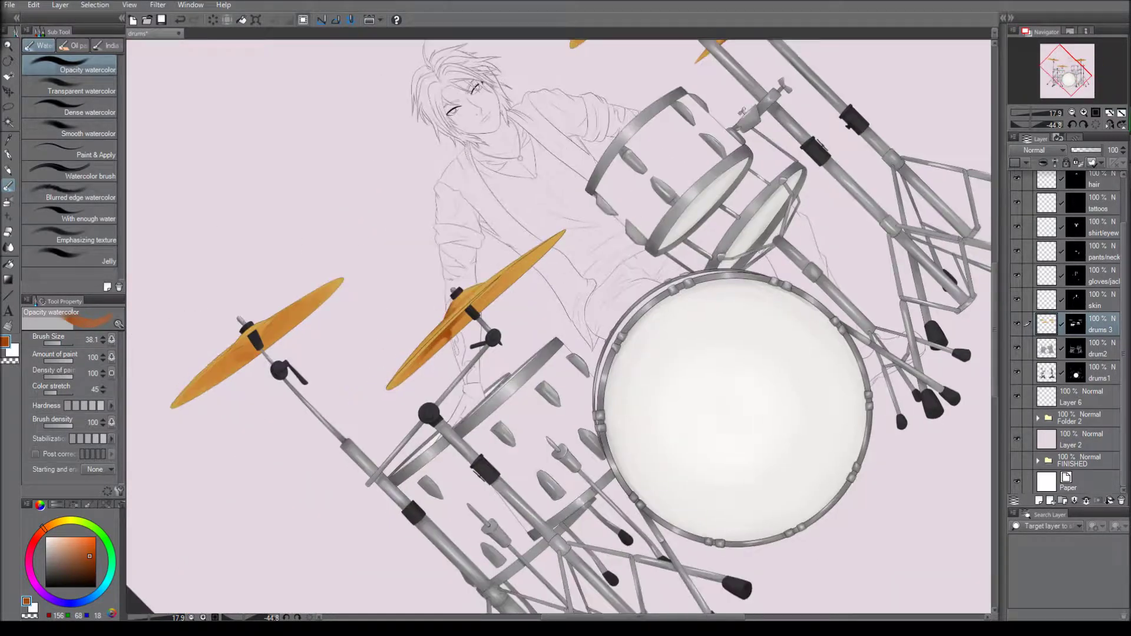
{"action": "left_click", "coordinate": [241, 352], "text": "alt"}
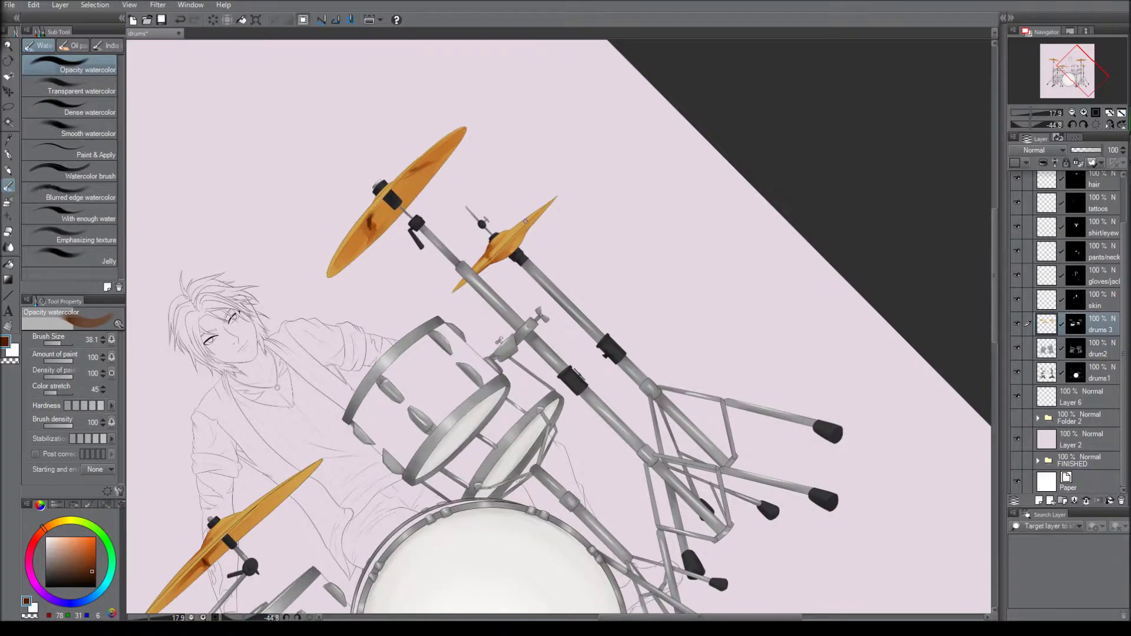
{"action": "key", "text": "j"}
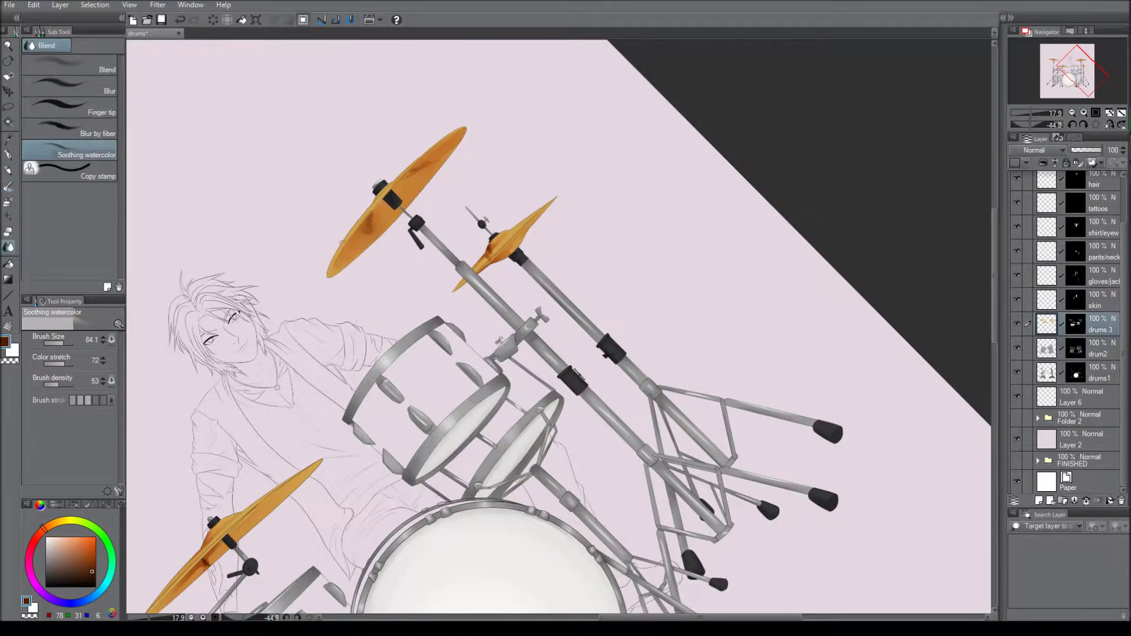
{"action": "scroll", "coordinate": [525, 219], "scroll_direction": "left", "scroll_amount": 5}
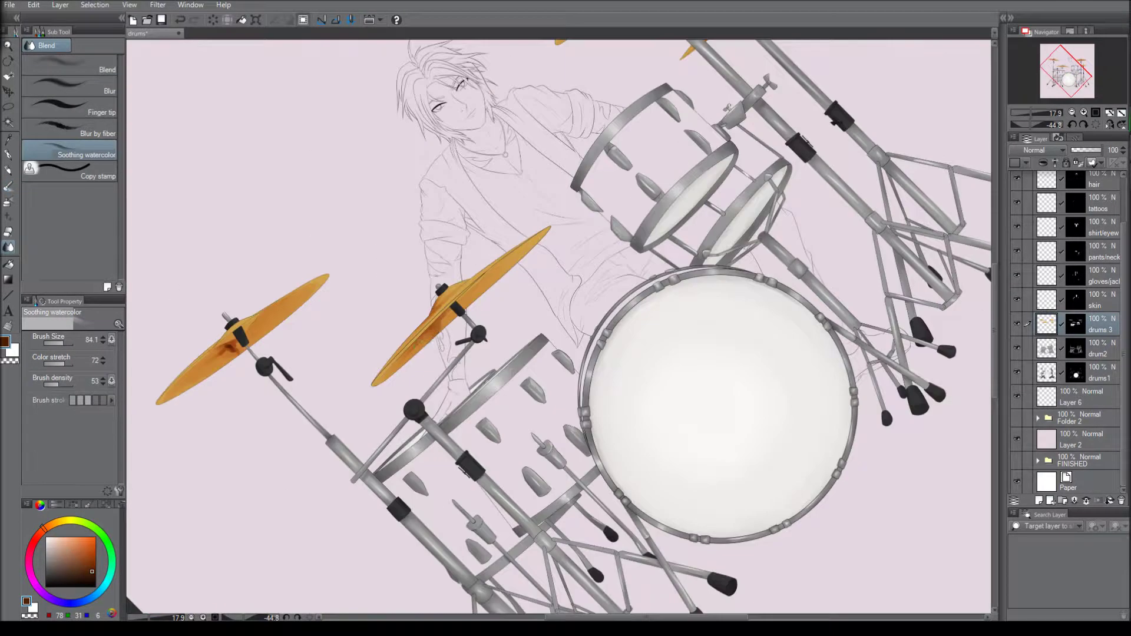
{"action": "left_click_drag", "start_coordinate": [228, 351], "coordinate": [336, 324]}
Paint light gold highlights on the cymbals and hi-hat with Opacity watercolor and blend them with Soothing watercolor
{"action": "left_click", "coordinate": [360, 294], "text": "alt"}
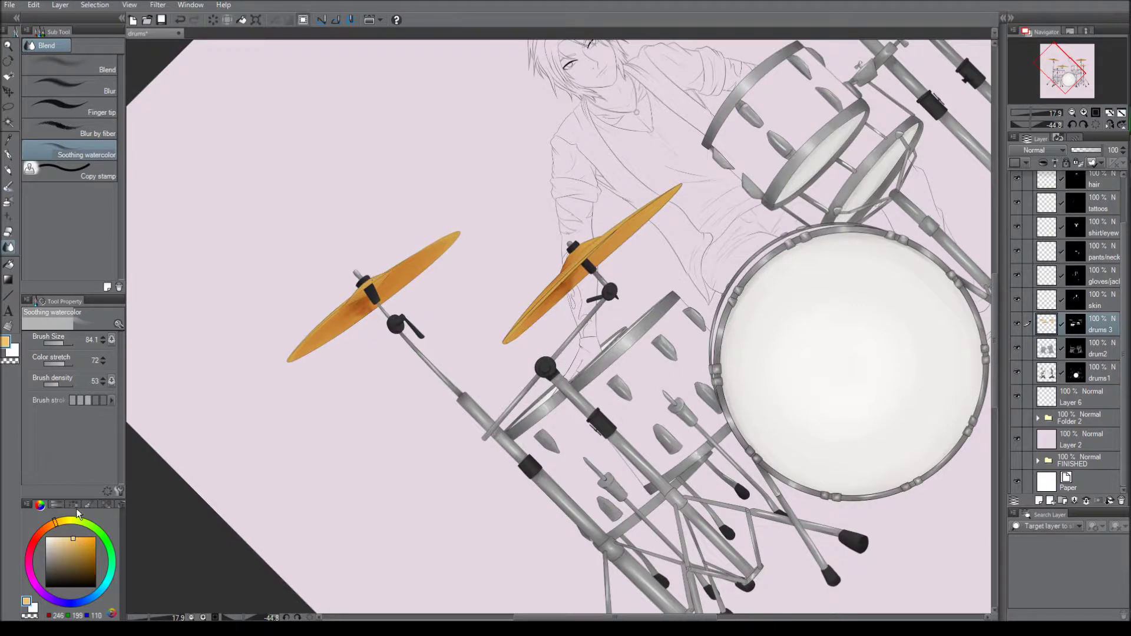
{"action": "key", "text": "b"}
{"action": "scroll", "coordinate": [361, 294], "scroll_direction": "down", "scroll_amount": 3}
{"action": "scroll", "coordinate": [360, 294], "scroll_direction": "up", "scroll_amount": 3}
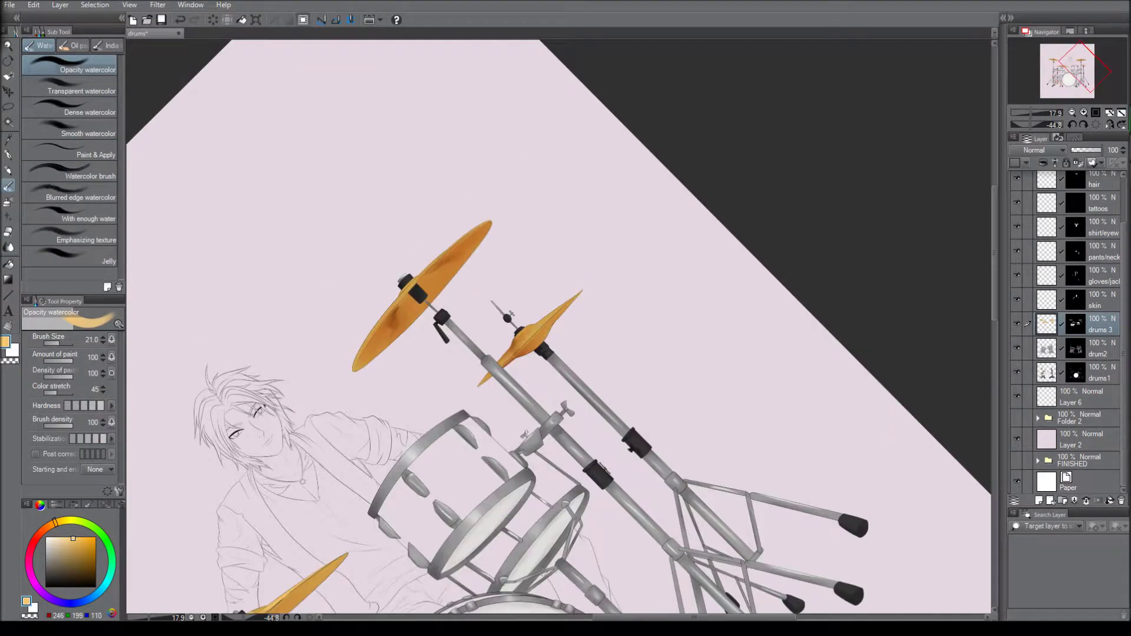
{"action": "scroll", "coordinate": [459, 389], "scroll_direction": "down", "scroll_amount": 2}
{"action": "key", "text": "j"}
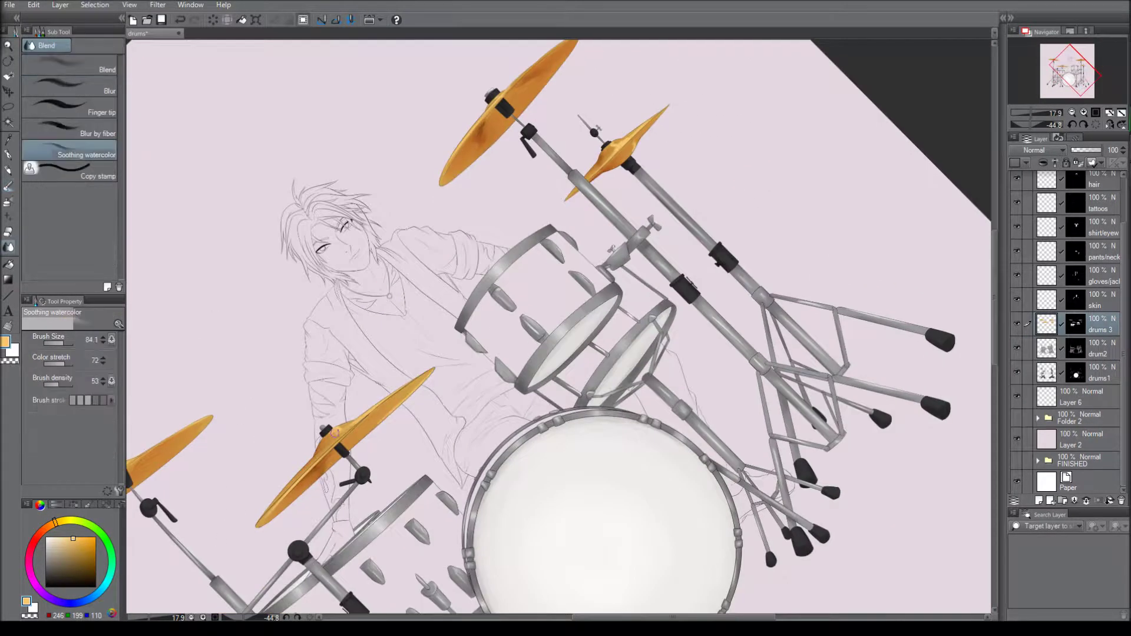
{"action": "scroll", "coordinate": [332, 432], "scroll_direction": "up", "scroll_amount": 2}
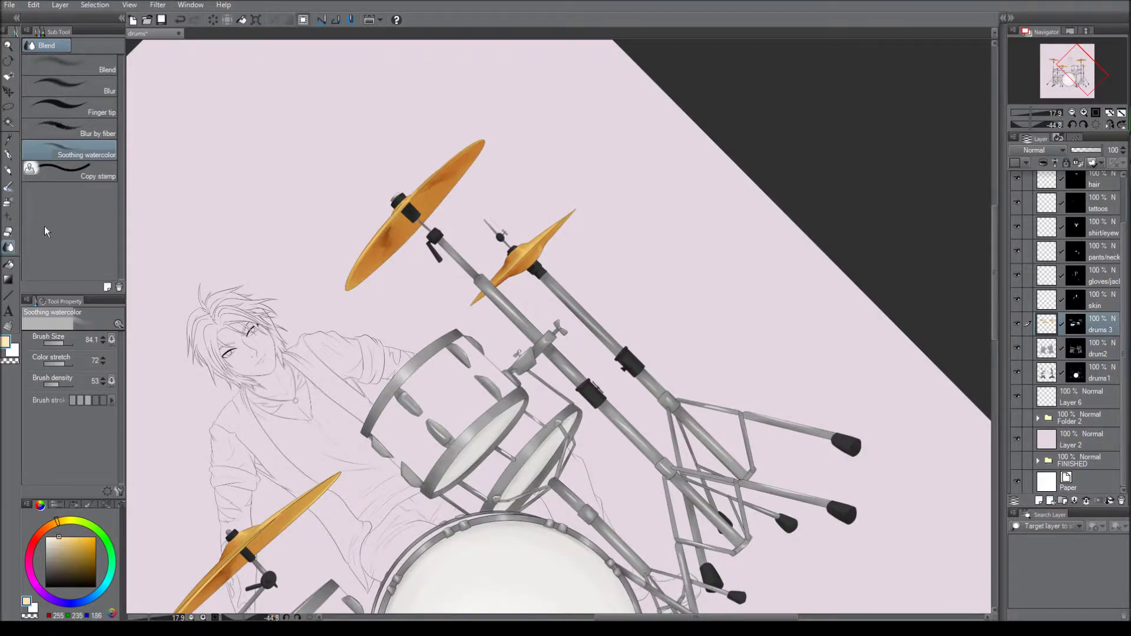
Add pale cream shine strokes to the cymbals and hi-hat and soften them with the Blur tool
{"action": "key", "text": "b"}
{"action": "scroll", "coordinate": [412, 195], "scroll_direction": "down", "scroll_amount": 2}
{"action": "scroll", "coordinate": [416, 327], "scroll_direction": "up", "scroll_amount": 2}
{"action": "scroll", "coordinate": [214, 297], "scroll_direction": "up", "scroll_amount": 3}
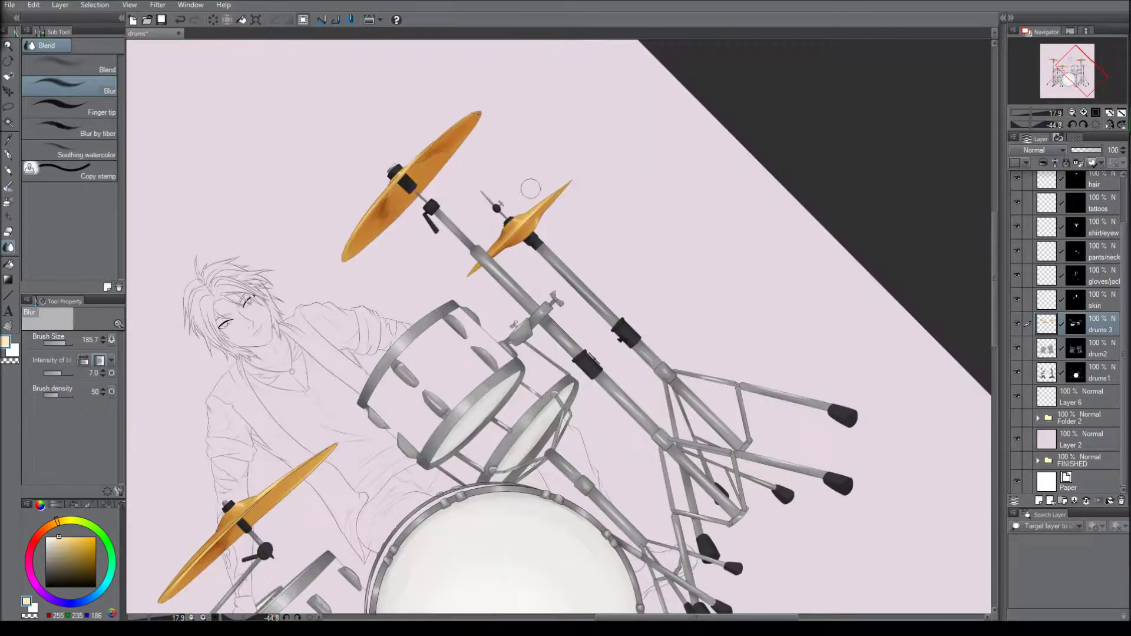
Airbrush the cymbals with orange using Highlight and with dark red using Shadow to strengthen their contrast
{"action": "key", "text": "b"}
{"action": "scroll", "coordinate": [244, 505], "scroll_direction": "down", "scroll_amount": 3}
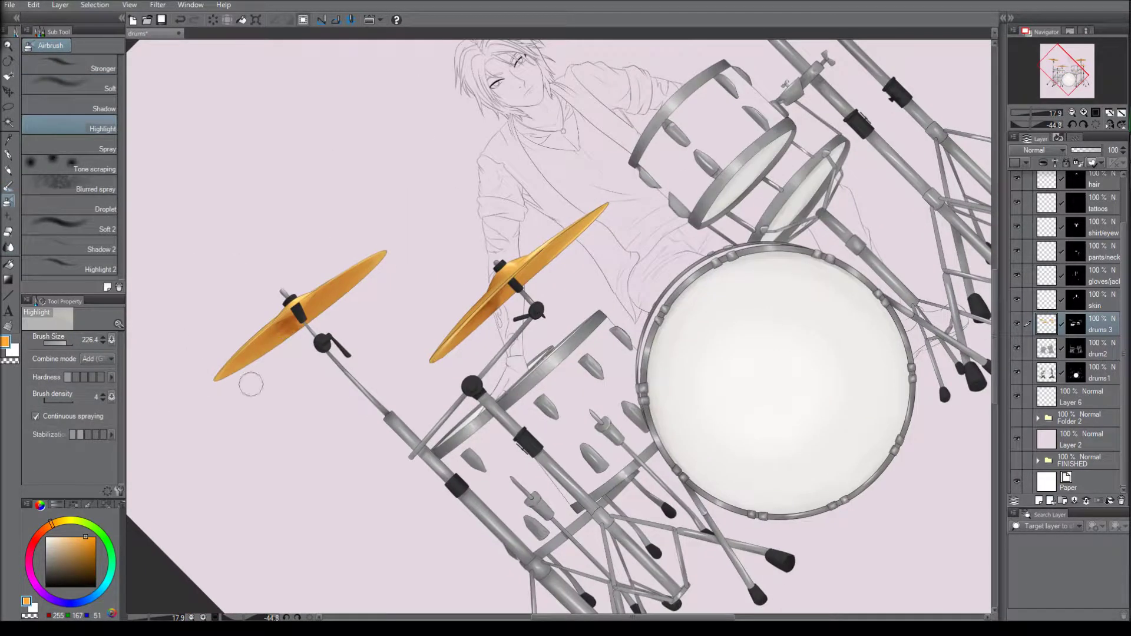
{"action": "key", "text": "b"}
{"action": "scroll", "coordinate": [438, 264], "scroll_direction": "up", "scroll_amount": 3}
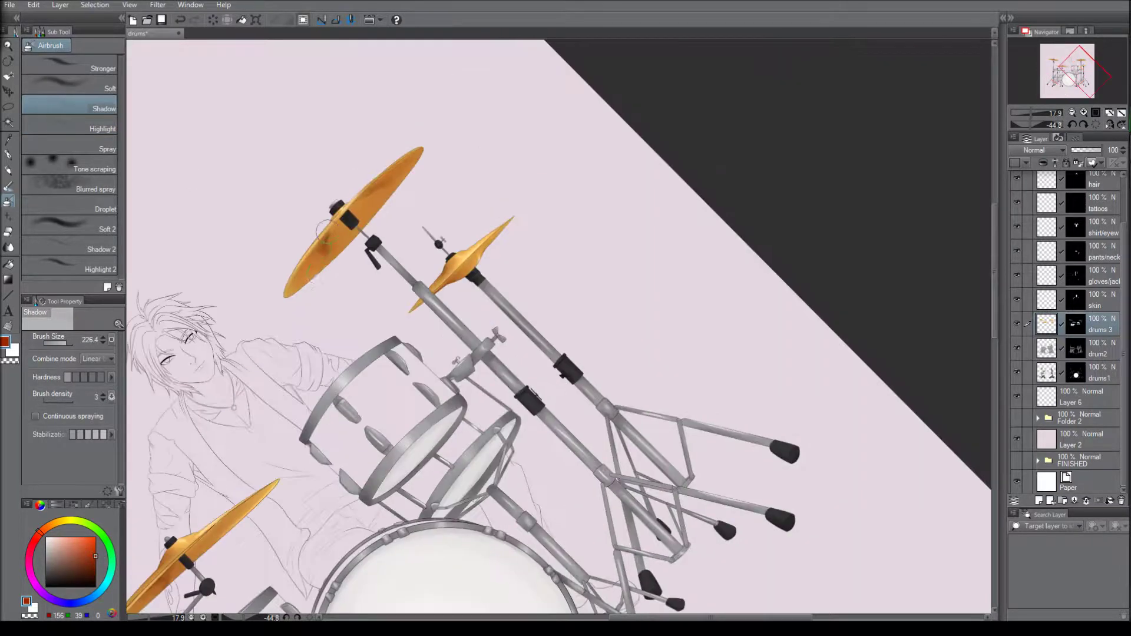
{"action": "key", "text": "ctrl+0"}
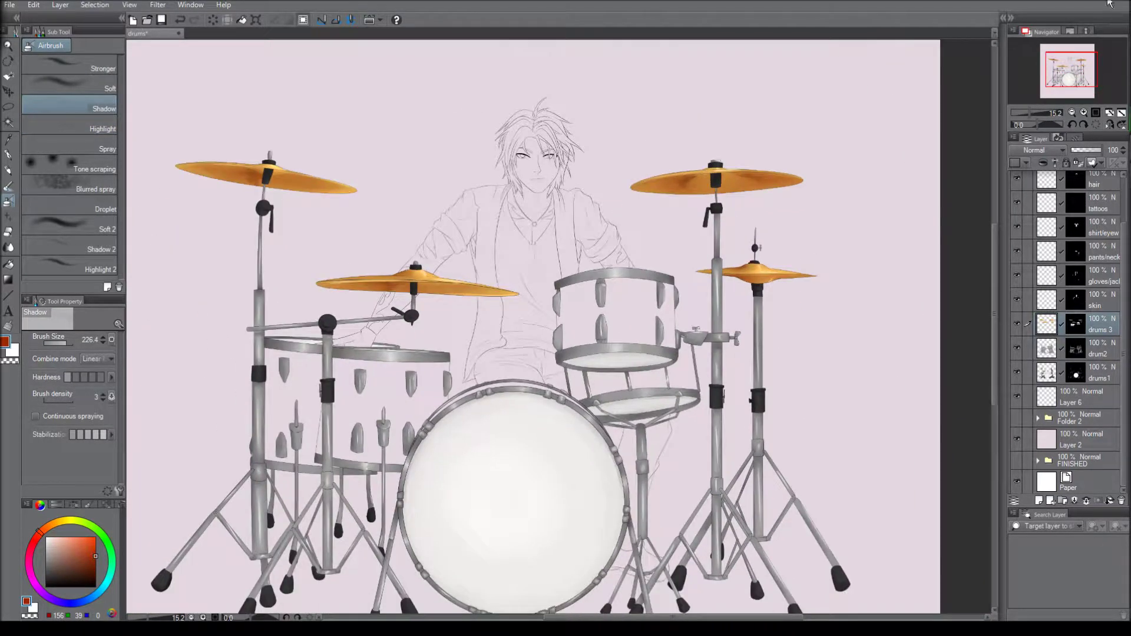
Fill the left floor drums' shells with flat green using G-pen 2, including the small gaps between the hardware
{"action": "key", "text": "p"}
{"action": "left_click", "coordinate": [266, 360]}
{"action": "mouse_move", "coordinate": [266, 359]}
{"action": "left_mouse_down"}
{"action": "mouse_move", "coordinate": [321, 464]}
{"action": "mouse_move", "coordinate": [397, 443]}
{"action": "mouse_move", "coordinate": [428, 375]}
{"action": "mouse_move", "coordinate": [389, 413]}
{"action": "left_mouse_up"}
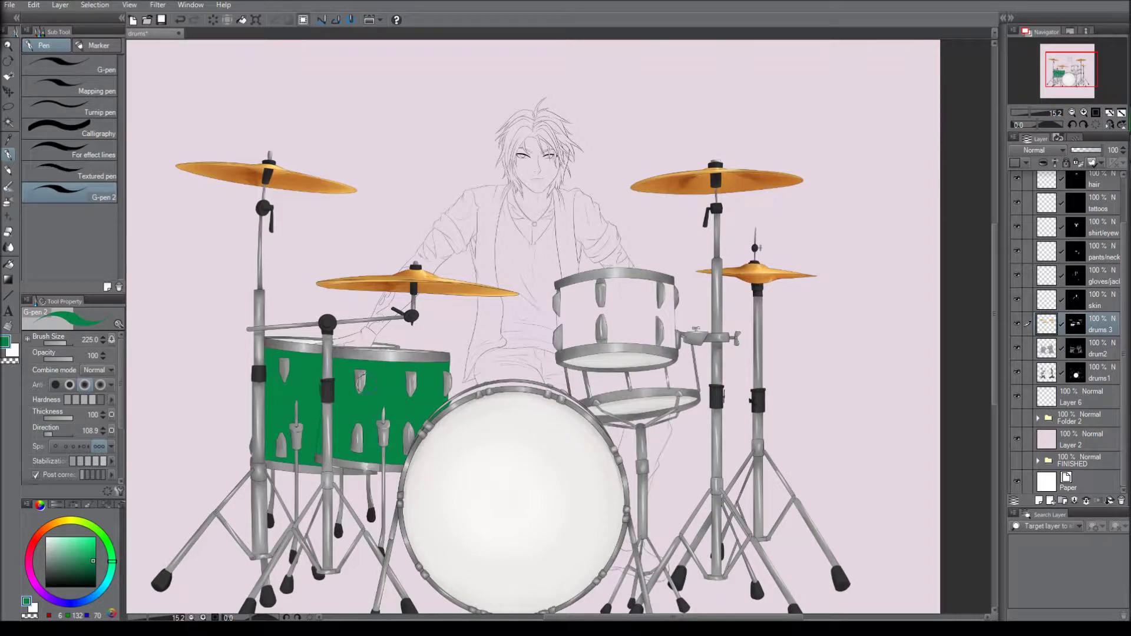
{"action": "scroll", "coordinate": [388, 412], "scroll_direction": "up", "scroll_amount": 5}
{"action": "scroll", "coordinate": [374, 224], "scroll_direction": "up", "scroll_amount": 5}
{"action": "mouse_move", "coordinate": [280, 357]}
{"action": "left_mouse_down"}
{"action": "mouse_move", "coordinate": [318, 392]}
{"action": "mouse_move", "coordinate": [280, 358]}
{"action": "left_mouse_up"}
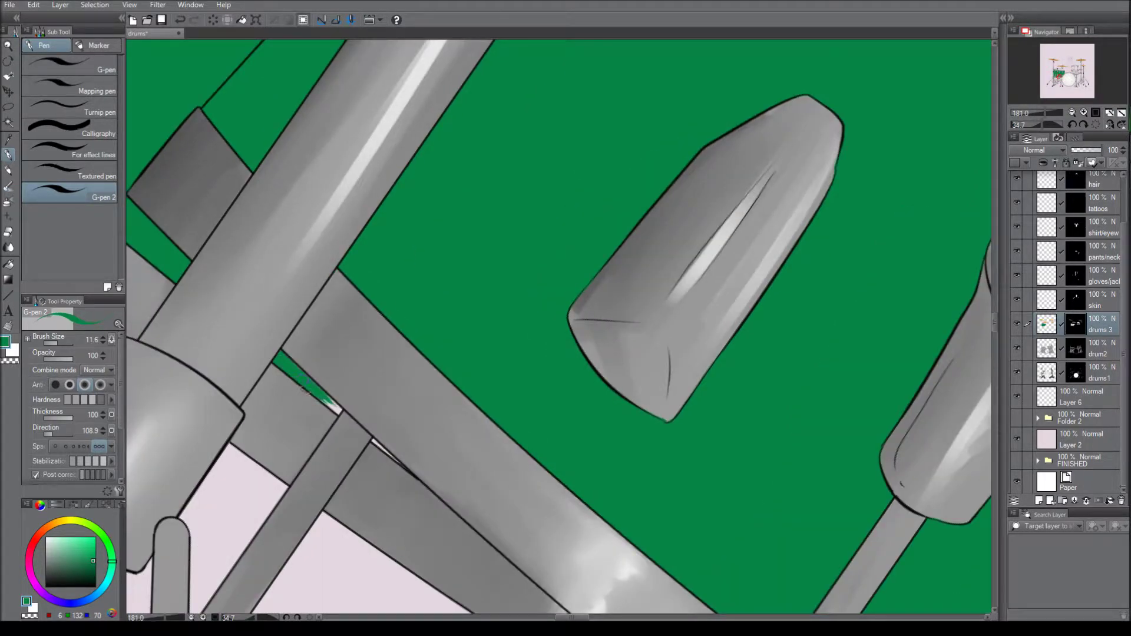
Fill the bass drum's visible shell edge and the two right drums' shells with the same green
{"action": "key", "text": "ctrl+0"}
{"action": "scroll", "coordinate": [373, 442], "scroll_direction": "up", "scroll_amount": 3}
{"action": "left_click_drag", "start_coordinate": [530, 236], "coordinate": [477, 383]}
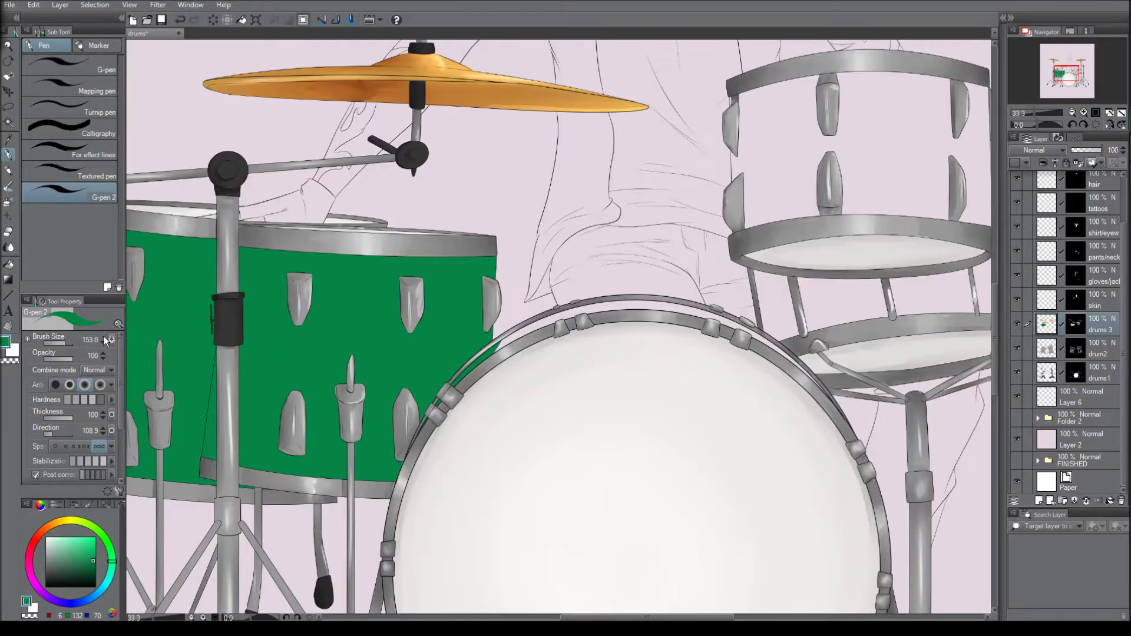
{"action": "left_click_drag", "start_coordinate": [766, 177], "coordinate": [295, 354]}
{"action": "mouse_move", "coordinate": [318, 265]}
{"action": "left_mouse_down"}
{"action": "mouse_move", "coordinate": [498, 270]}
{"action": "mouse_move", "coordinate": [412, 460]}
{"action": "mouse_move", "coordinate": [554, 424]}
{"action": "left_mouse_up"}
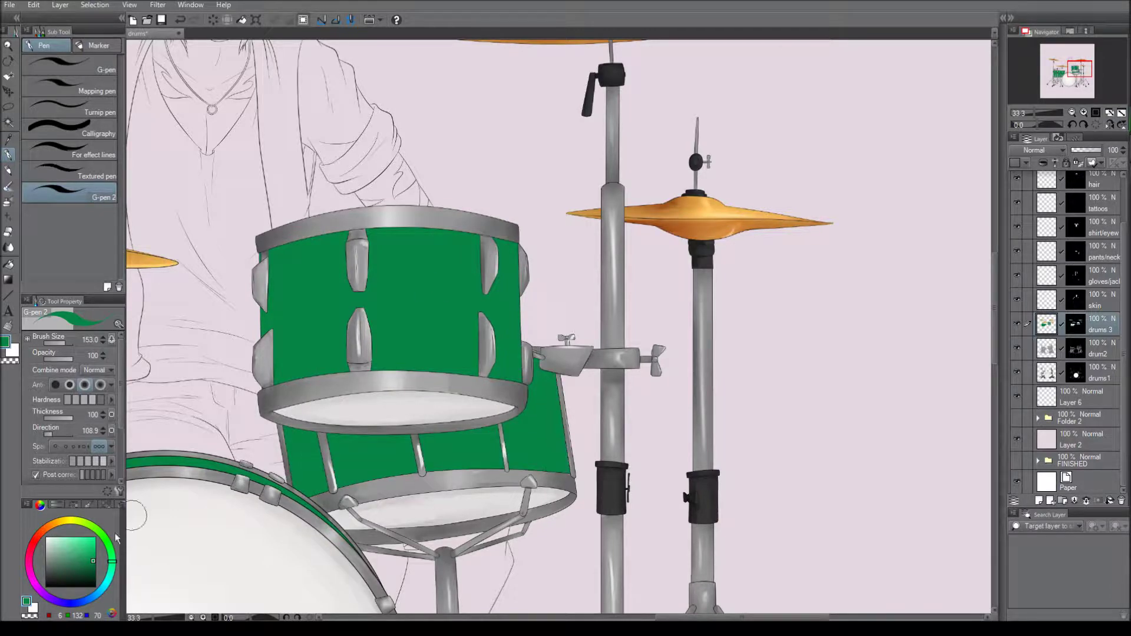
Shade the green shells of the right tom and the drum below it in darker green with Opacity watercolor
{"action": "key", "text": "b"}
{"action": "left_click_drag", "start_coordinate": [259, 253], "coordinate": [292, 414]}
{"action": "left_click_drag", "start_coordinate": [500, 248], "coordinate": [501, 383]}
{"action": "left_click_drag", "start_coordinate": [478, 265], "coordinate": [478, 377]}
{"action": "left_click_drag", "start_coordinate": [295, 430], "coordinate": [318, 489]}
{"action": "left_click_drag", "start_coordinate": [530, 366], "coordinate": [560, 471]}
{"action": "left_click_drag", "start_coordinate": [471, 354], "coordinate": [798, 242]}
{"action": "left_click_drag", "start_coordinate": [543, 442], "coordinate": [708, 394]}
Shade the green shells' edges in darker green and smooth the transitions on the left drums and right tom with Soothing watercolor
{"action": "left_click_drag", "start_coordinate": [501, 256], "coordinate": [501, 363]}
{"action": "left_click_drag", "start_coordinate": [283, 259], "coordinate": [283, 466]}
{"action": "left_click_drag", "start_coordinate": [236, 347], "coordinate": [236, 451]}
{"action": "left_click_drag", "start_coordinate": [296, 294], "coordinate": [390, 248]}
{"action": "left_click_drag", "start_coordinate": [224, 200], "coordinate": [224, 421]}
{"action": "left_click_drag", "start_coordinate": [315, 412], "coordinate": [339, 209]}
{"action": "scroll", "coordinate": [253, 445], "scroll_direction": "down", "scroll_amount": 1}
{"action": "key", "text": "j"}
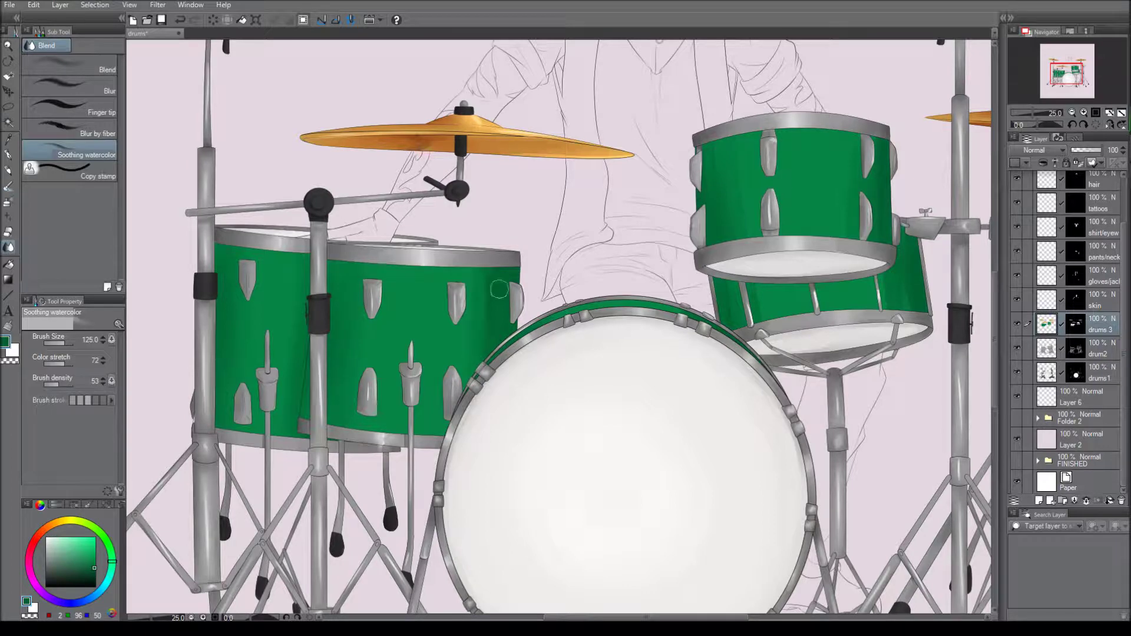
{"action": "left_click_drag", "start_coordinate": [746, 245], "coordinate": [570, 280]}
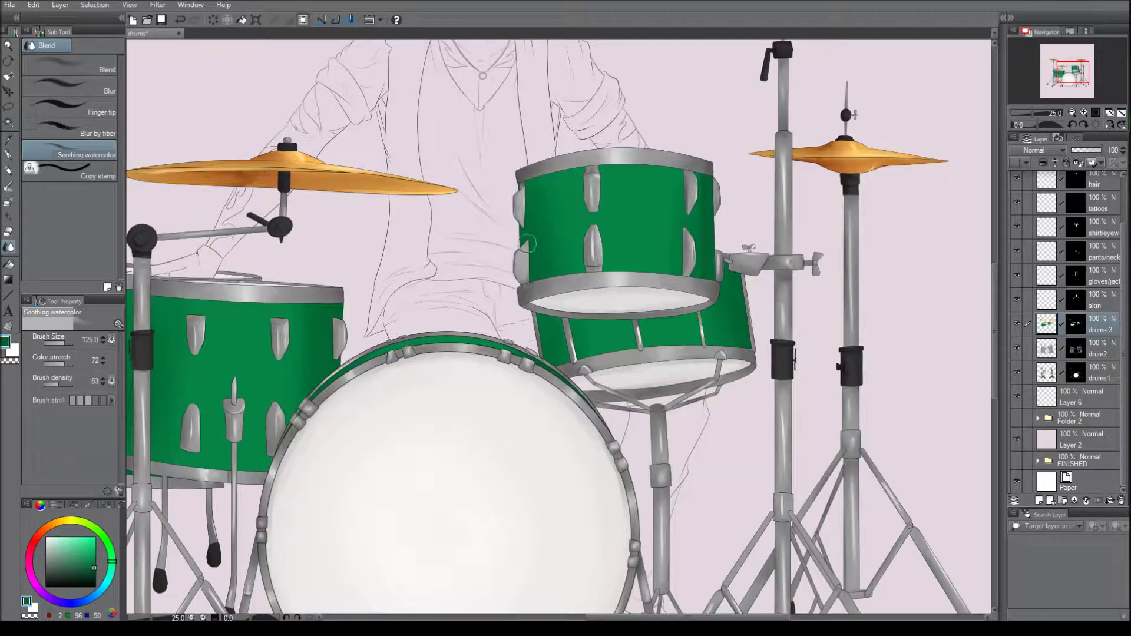
{"action": "left_click_drag", "start_coordinate": [707, 257], "coordinate": [751, 269]}
Select the shells of the right tom and front floor drum and airbrush their edges with dark green Shadow on the drums 3 layer
{"action": "key", "text": "w"}
{"action": "left_click", "coordinate": [1057, 321], "text": "ctrl"}
{"action": "key", "text": "b"}
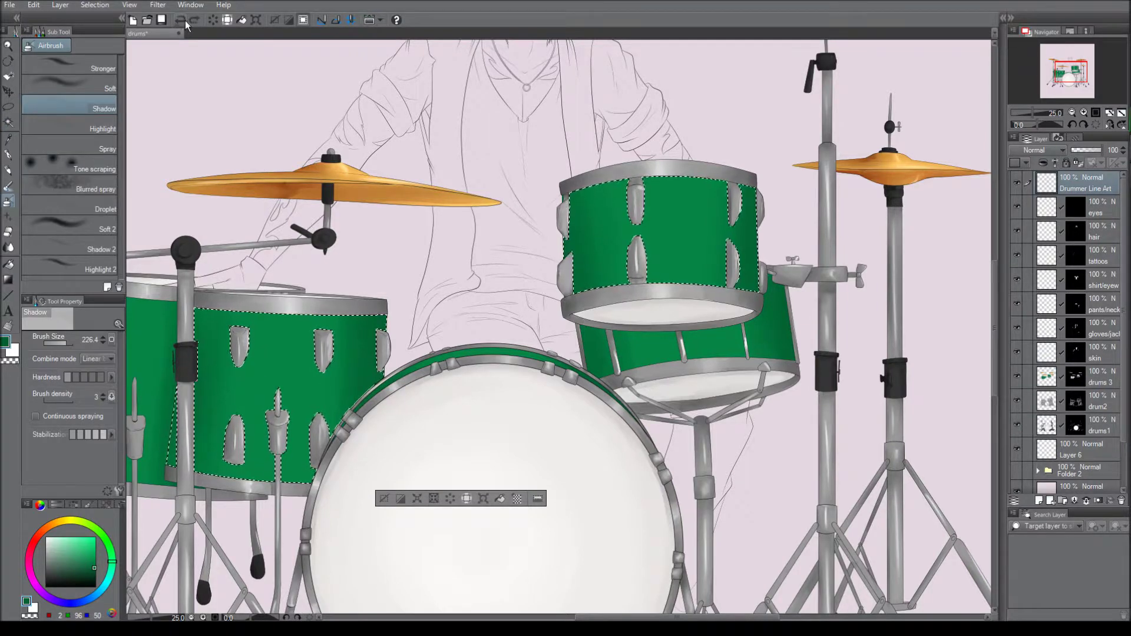
{"action": "left_click", "coordinate": [1099, 377]}
{"action": "left_click_drag", "start_coordinate": [575, 236], "coordinate": [574, 295]}
{"action": "left_click_drag", "start_coordinate": [571, 188], "coordinate": [575, 294]}
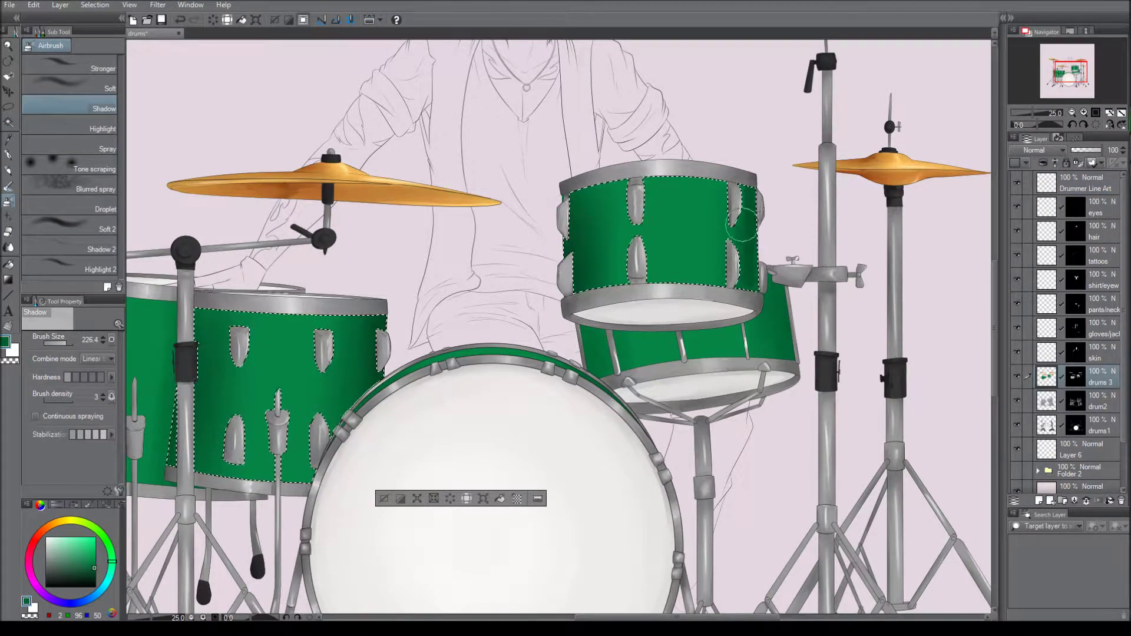
{"action": "left_click_drag", "start_coordinate": [751, 203], "coordinate": [858, 208]}
Select the shells of the far-left drum and the drum below the tom and airbrush Shadow along their edges on drums 3
{"action": "key", "text": "w"}
{"action": "left_click", "coordinate": [247, 413]}
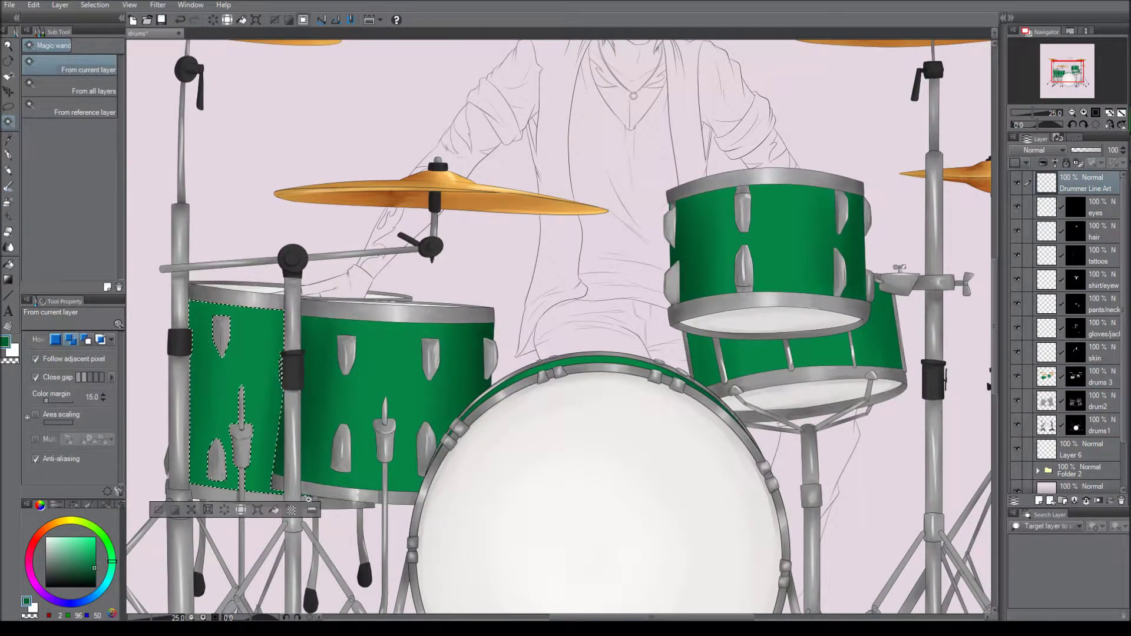
{"action": "left_click", "coordinate": [819, 356], "text": "shift"}
{"action": "left_click", "coordinate": [1099, 377]}
{"action": "key", "text": "b"}
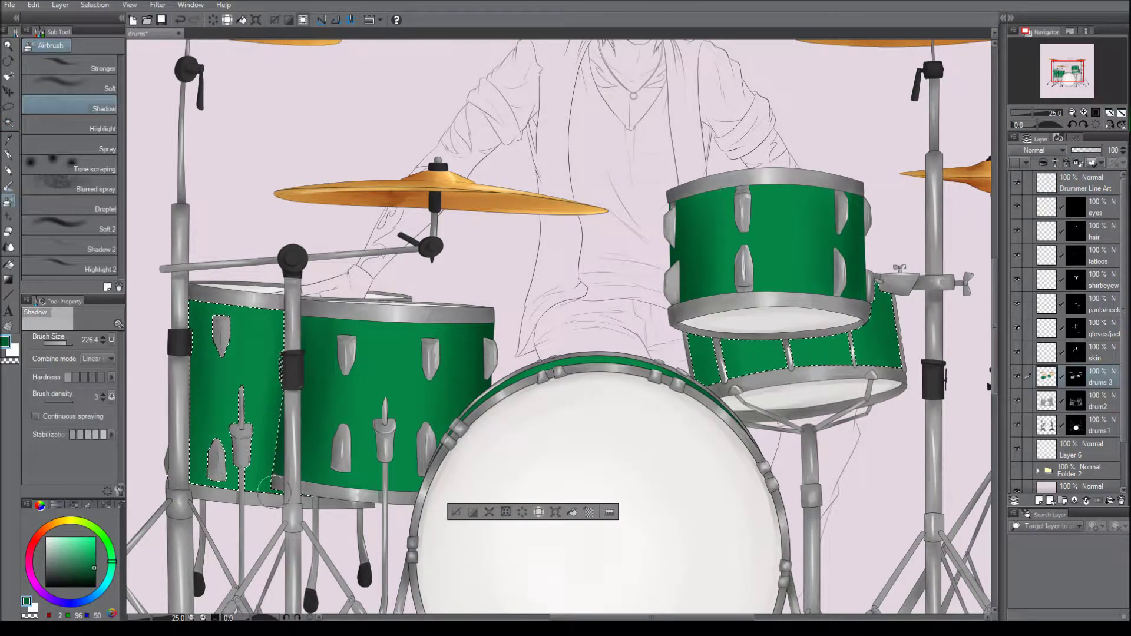
{"action": "left_click_drag", "start_coordinate": [280, 472], "coordinate": [180, 471]}
{"action": "left_click_drag", "start_coordinate": [177, 518], "coordinate": [240, 508]}
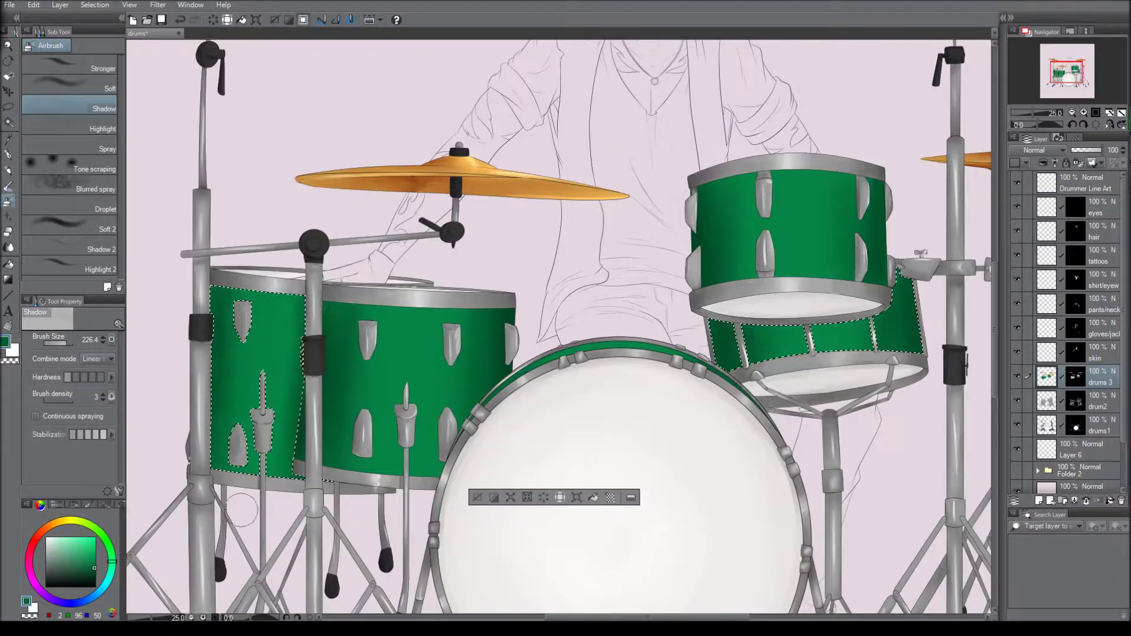
Airbrush glossy vertical highlights on the far-left drum, front floor drum and tom shells using Highlight within each shell selection
{"action": "left_click", "coordinate": [100, 128]}
{"action": "left_click_drag", "start_coordinate": [275, 279], "coordinate": [226, 269]}
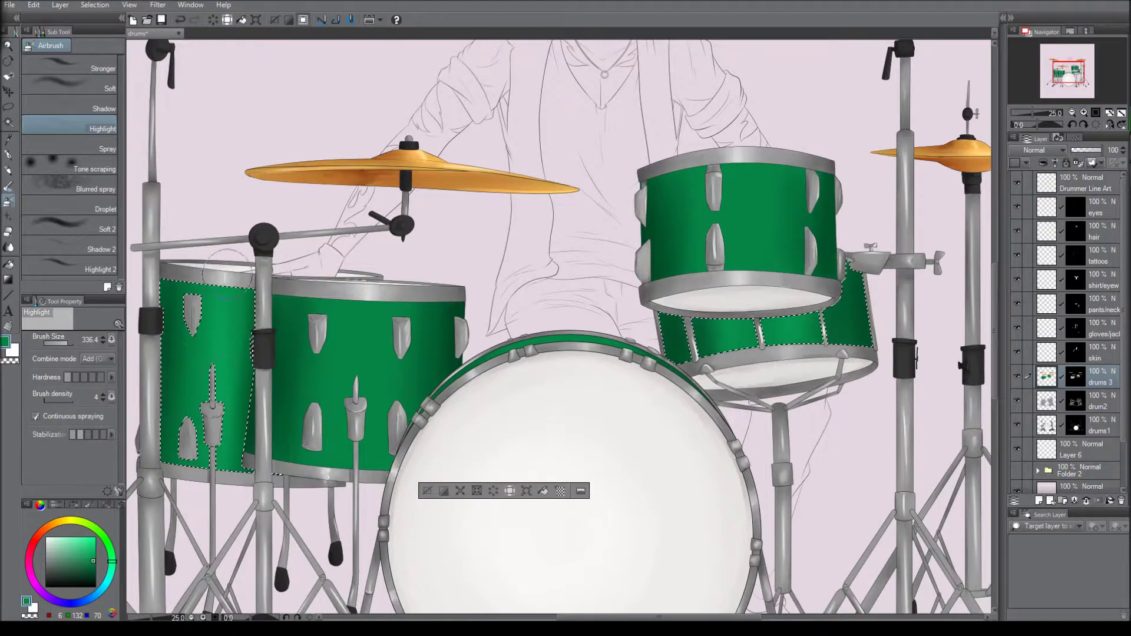
{"action": "left_click", "coordinate": [95, 4]}
{"action": "left_click", "coordinate": [118, 30]}
{"action": "left_click", "coordinate": [8, 122]}
{"action": "left_click", "coordinate": [8, 202]}
{"action": "mouse_move", "coordinate": [363, 313]}
{"action": "left_mouse_down"}
{"action": "mouse_move", "coordinate": [363, 447]}
{"action": "mouse_move", "coordinate": [359, 330]}
{"action": "left_mouse_up"}
{"action": "left_click_drag", "start_coordinate": [744, 171], "coordinate": [751, 274]}
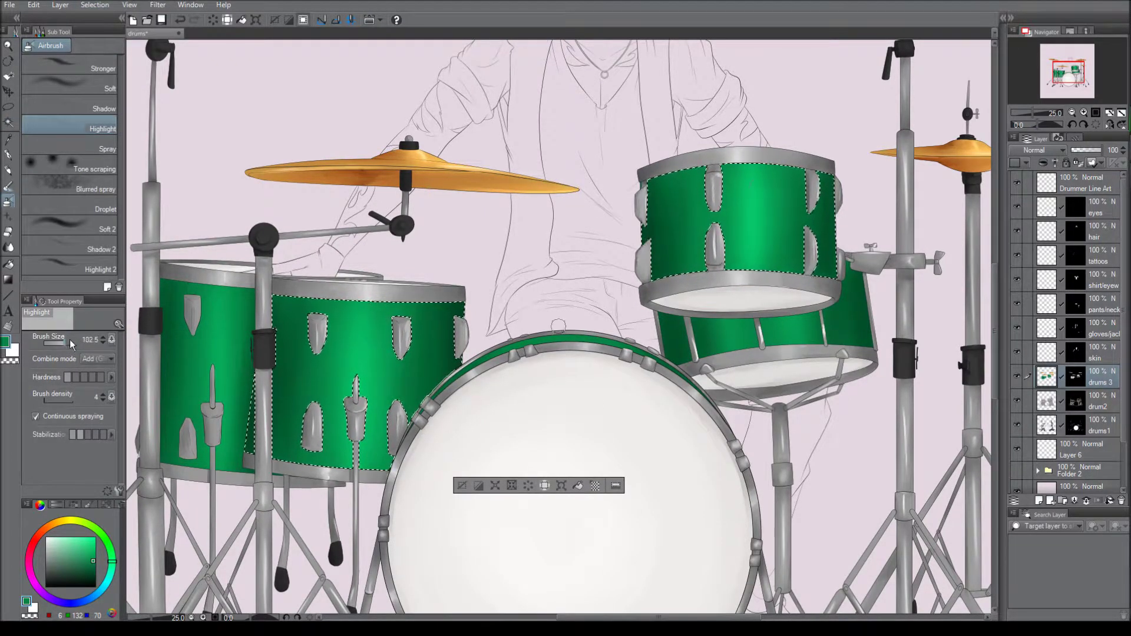
Highlight the bass drum's green shell edge without a selection and speckle the green shells with pale green using Sparkle A
{"action": "left_click", "coordinate": [479, 486]}
{"action": "left_click_drag", "start_coordinate": [479, 486], "coordinate": [137, 34]}
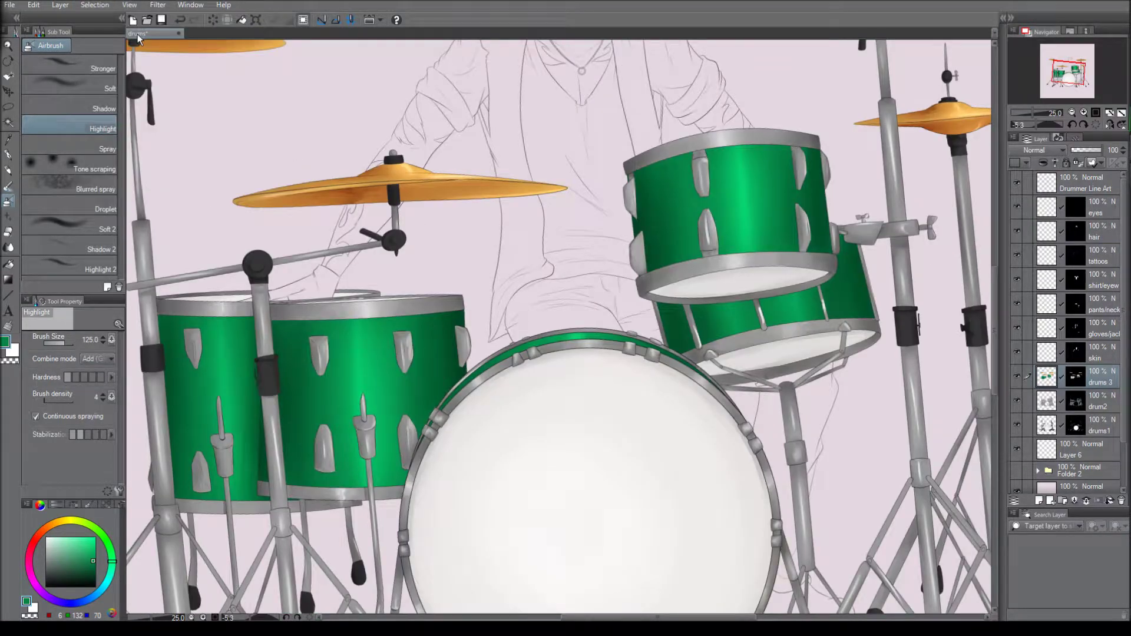
{"action": "key", "text": "b"}
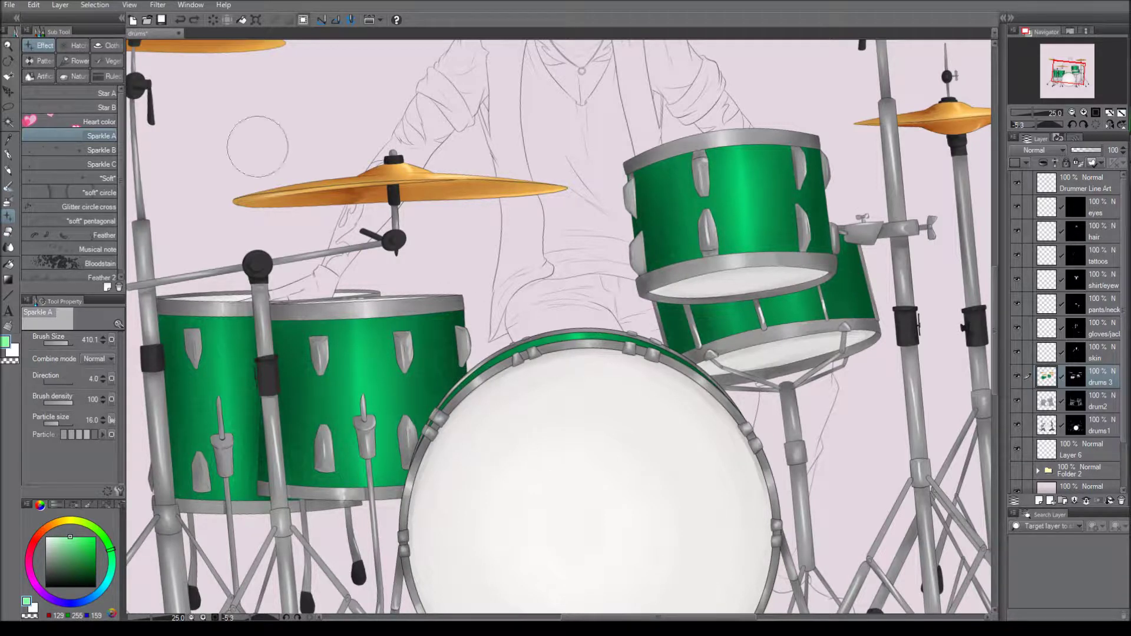
{"action": "left_click", "coordinate": [53, 537]}
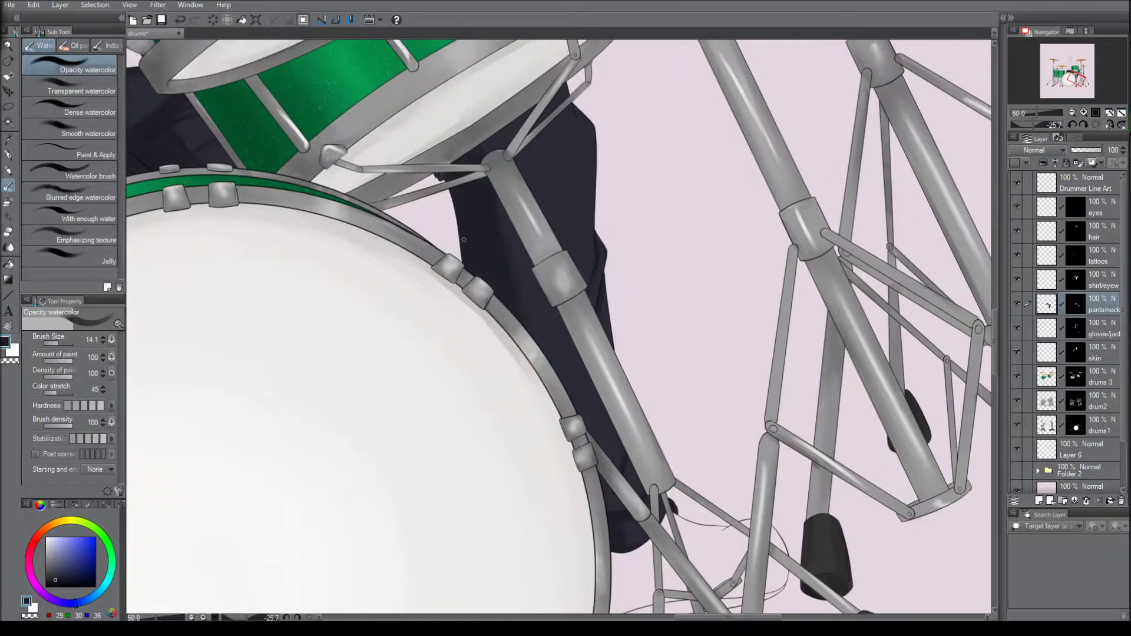
Shade the drummer's dark navy pants on the pants layer with Opacity watercolor and airbrush Shadow, blending the tones
{"action": "left_click", "coordinate": [8, 246]}
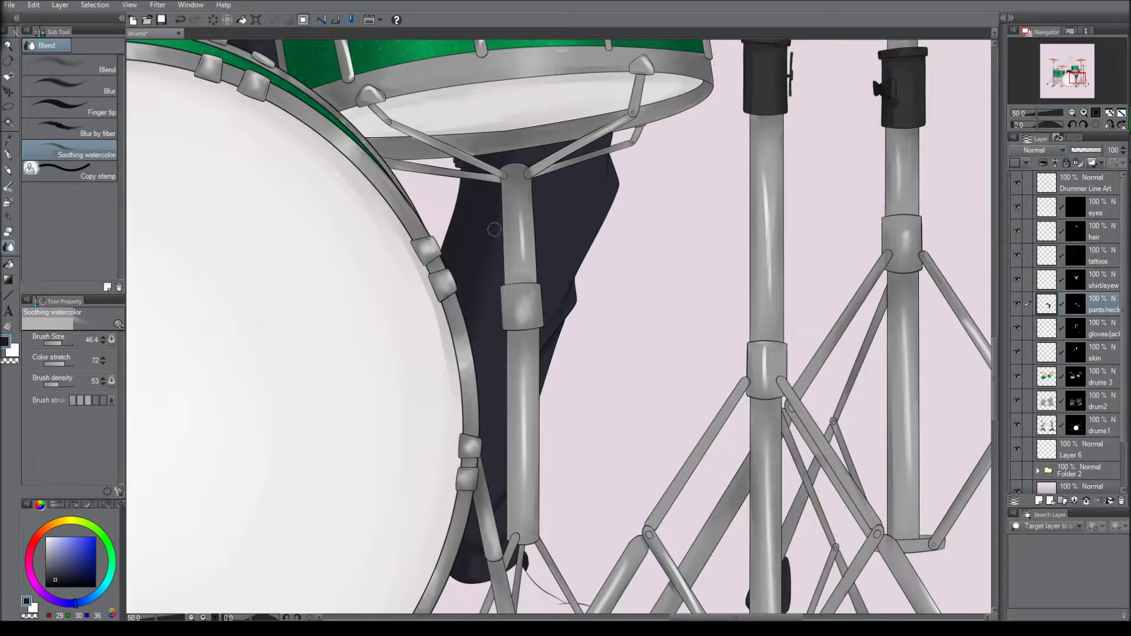
{"action": "key", "text": "b"}
{"action": "key", "text": "j"}
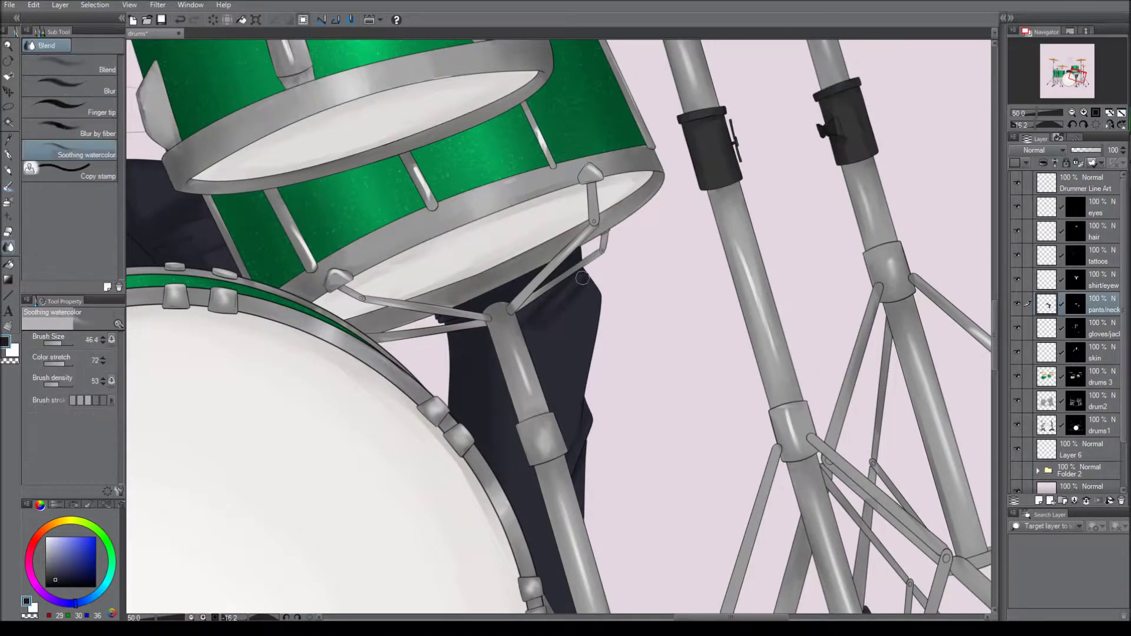
{"action": "key", "text": "b"}
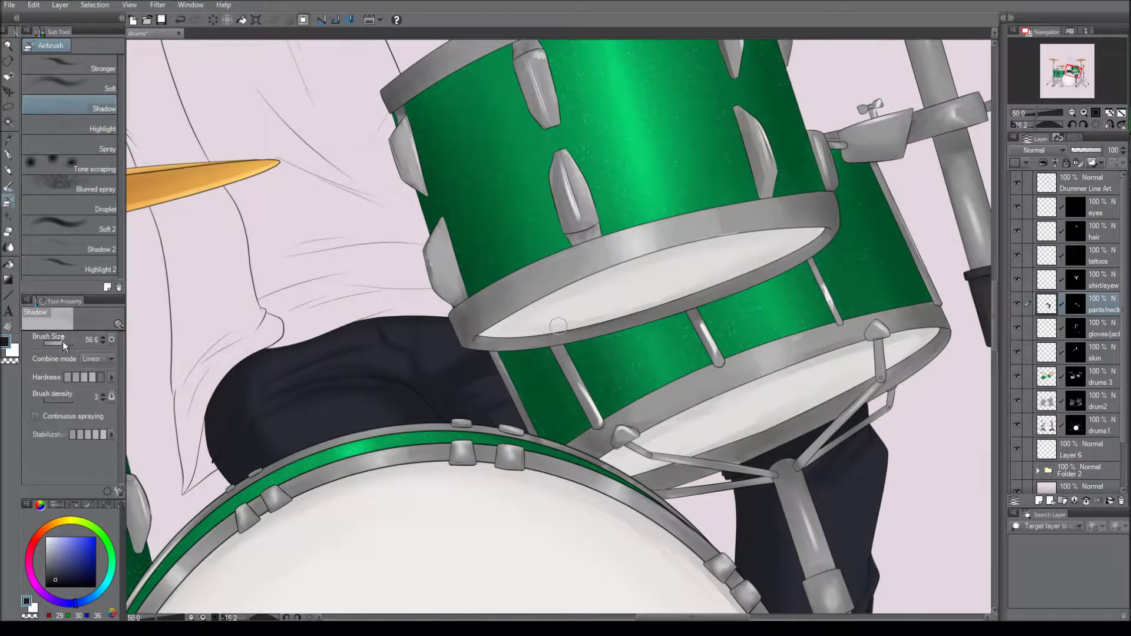
{"action": "left_click_drag", "start_coordinate": [409, 365], "coordinate": [480, 393]}
{"action": "key", "text": "j"}
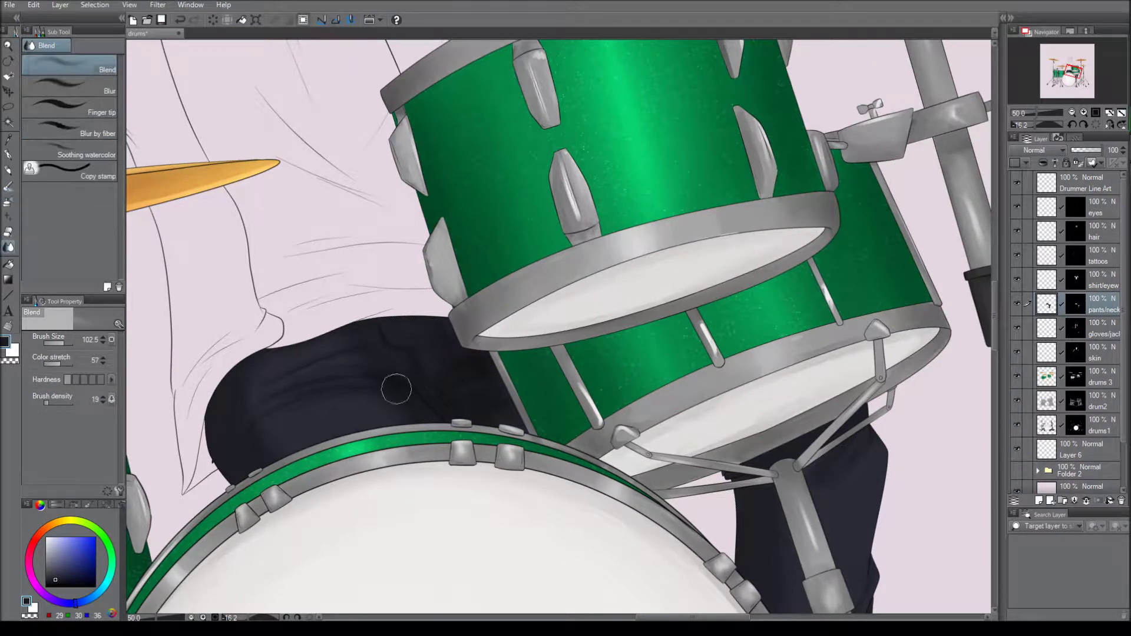
Deepen the creases on both pant legs in near-black with Opacity watercolor and blend them with Soothing watercolor
{"action": "key", "text": "b"}
{"action": "left_click_drag", "start_coordinate": [444, 422], "coordinate": [402, 259]}
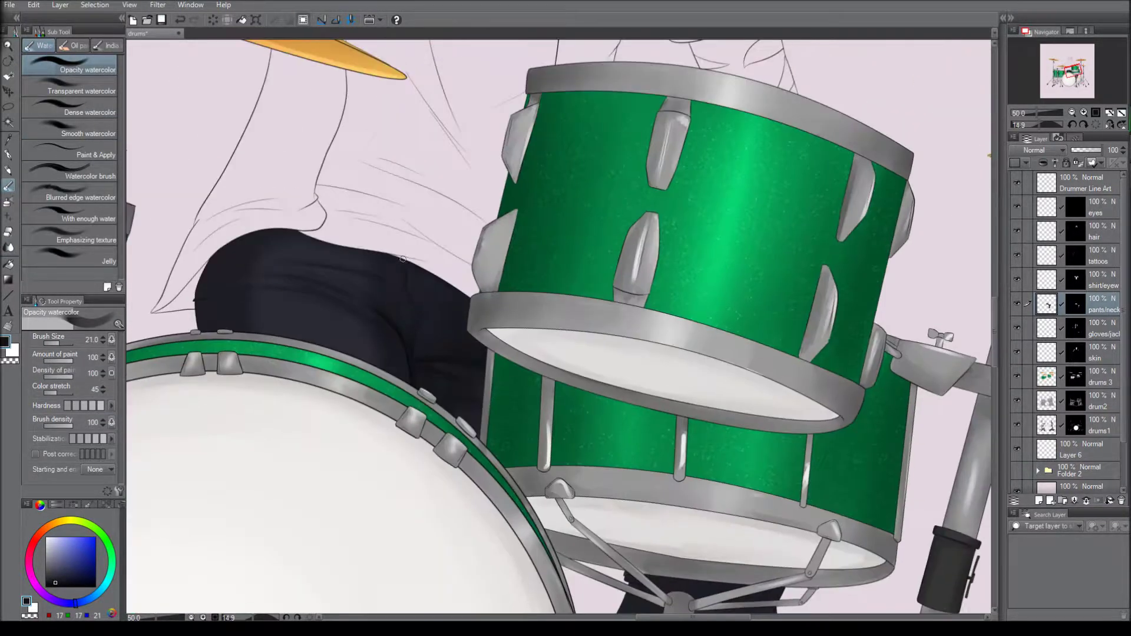
{"action": "key", "text": "j"}
{"action": "mouse_move", "coordinate": [260, 289]}
{"action": "left_mouse_down"}
{"action": "mouse_move", "coordinate": [304, 503]}
{"action": "mouse_move", "coordinate": [483, 306]}
{"action": "mouse_move", "coordinate": [354, 330]}
{"action": "left_mouse_up"}
{"action": "key", "text": "b"}
{"action": "scroll", "coordinate": [471, 330], "scroll_direction": "down", "scroll_amount": 1}
{"action": "left_click_drag", "start_coordinate": [471, 330], "coordinate": [560, 353]}
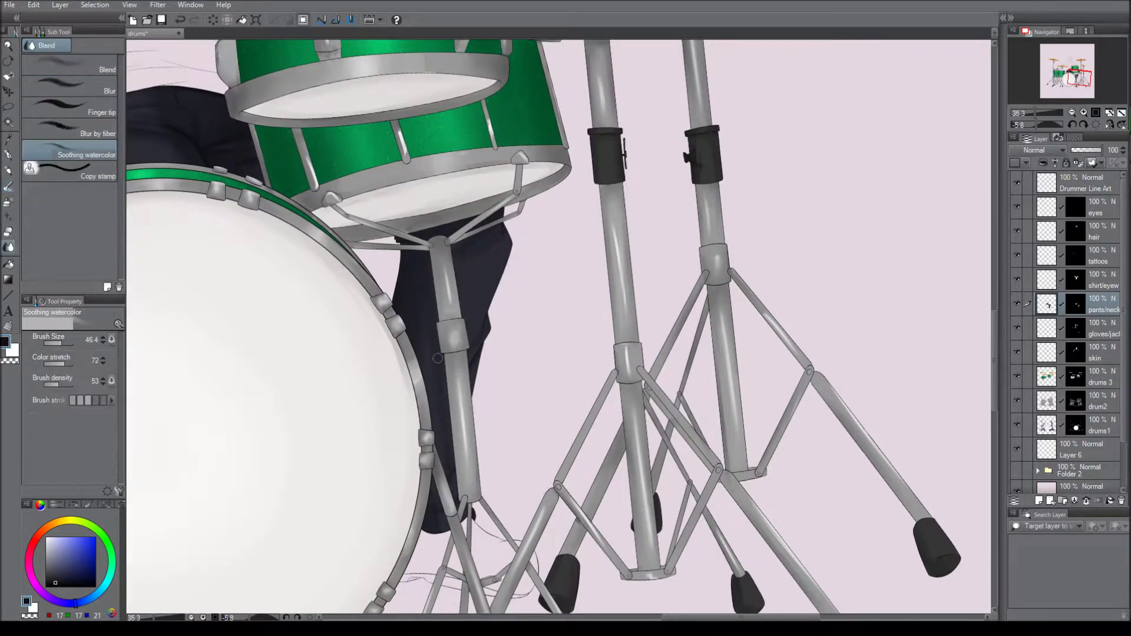
{"action": "scroll", "coordinate": [436, 294], "scroll_direction": "down", "scroll_amount": 3}
{"action": "scroll", "coordinate": [314, 334], "scroll_direction": "up", "scroll_amount": 4}
Add lighter blue-grey highlights to the thigh folds of the pants, blend them and soften them with airbrush Highlight
{"action": "left_click_drag", "start_coordinate": [421, 295], "coordinate": [420, 355]}
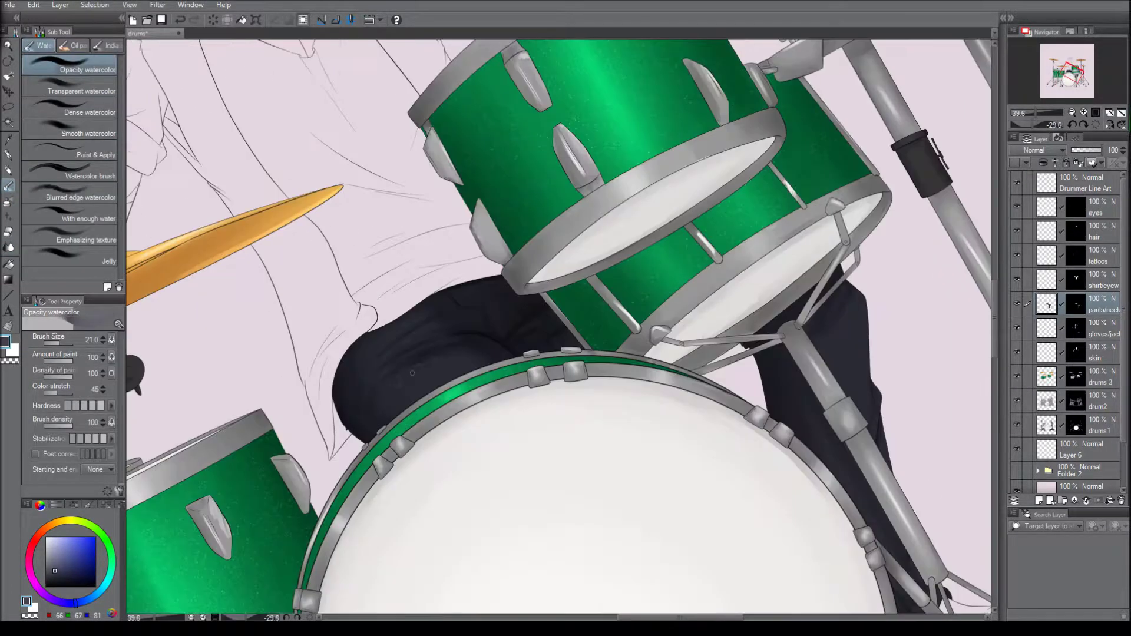
{"action": "mouse_move", "coordinate": [406, 398]}
{"action": "left_mouse_down"}
{"action": "mouse_move", "coordinate": [112, 345]}
{"action": "mouse_move", "coordinate": [88, 227]}
{"action": "mouse_move", "coordinate": [227, 275]}
{"action": "mouse_move", "coordinate": [236, 330]}
{"action": "mouse_move", "coordinate": [265, 353]}
{"action": "left_mouse_up"}
{"action": "key", "text": "j"}
{"action": "key", "text": "b"}
{"action": "scroll", "coordinate": [265, 354], "scroll_direction": "up", "scroll_amount": 2}
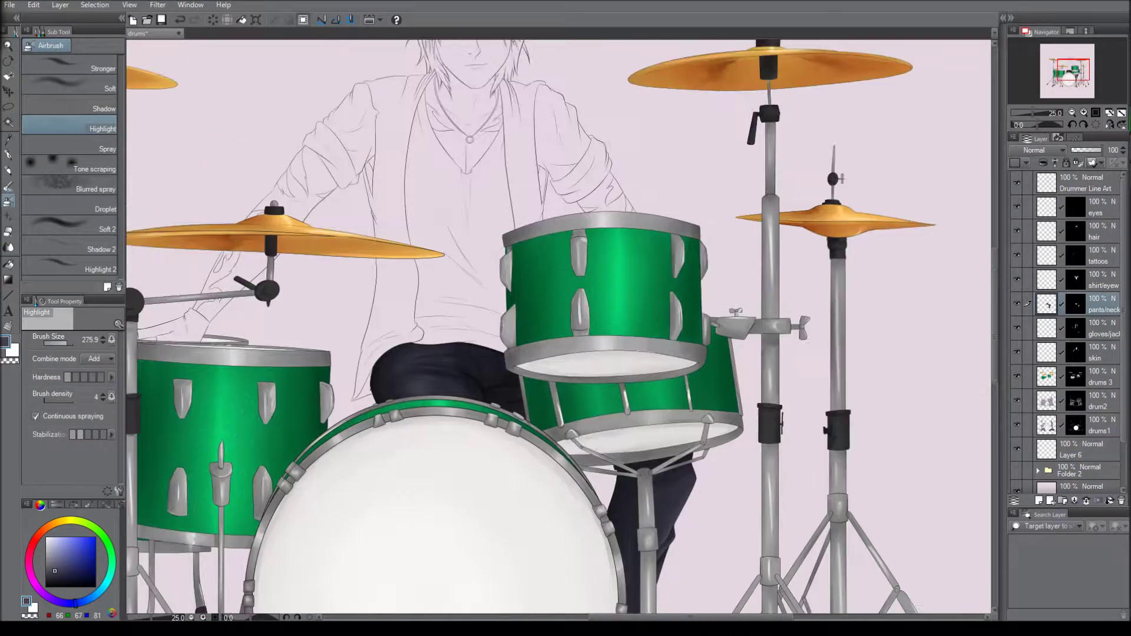
Fill the drummer's shirt and both rolled sleeves with flat teal using G-pen 2 on the shirt/eyewear layer
{"action": "scroll", "coordinate": [438, 41], "scroll_direction": "up", "scroll_amount": 2}
{"action": "left_click", "coordinate": [1104, 280]}
{"action": "key", "text": "p"}
{"action": "left_click_drag", "start_coordinate": [253, 153], "coordinate": [306, 271]}
{"action": "left_click_drag", "start_coordinate": [406, 142], "coordinate": [413, 377]}
{"action": "left_click_drag", "start_coordinate": [413, 483], "coordinate": [539, 545]}
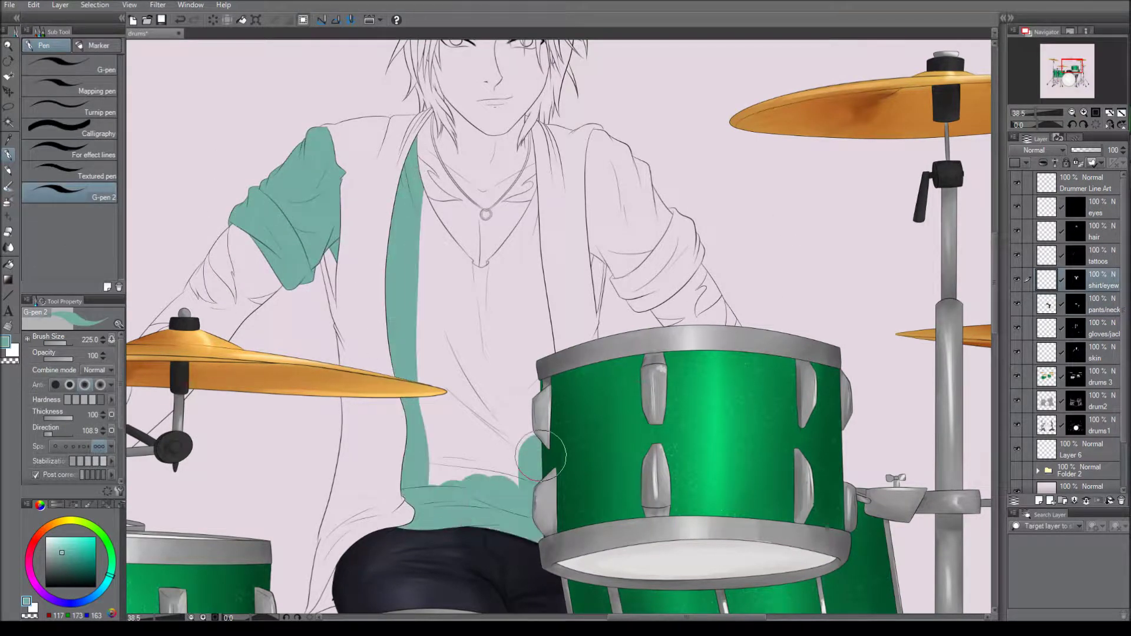
{"action": "left_click_drag", "start_coordinate": [525, 194], "coordinate": [678, 247]}
{"action": "left_click_drag", "start_coordinate": [448, 195], "coordinate": [392, 527]}
Paint fold shadows on the shirt body and sleeves in darker teal with Opacity watercolor at brush size 21
{"action": "key", "text": "b"}
{"action": "left_click", "coordinate": [321, 247], "text": "alt"}
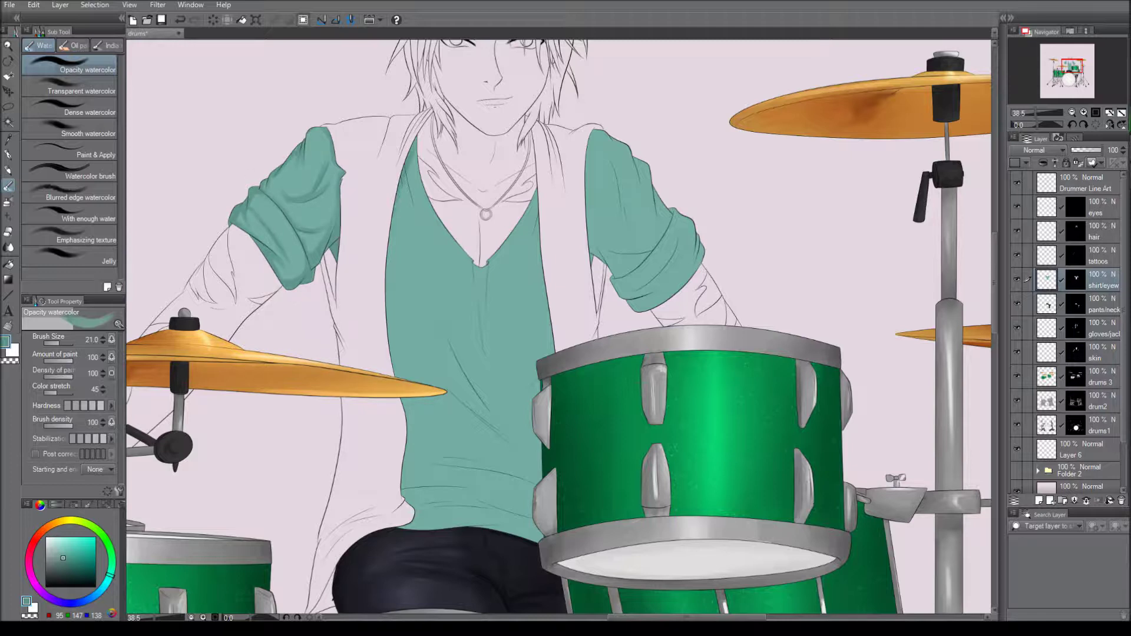
{"action": "left_click_drag", "start_coordinate": [545, 218], "coordinate": [548, 357]}
{"action": "left_click_drag", "start_coordinate": [471, 256], "coordinate": [475, 305]}
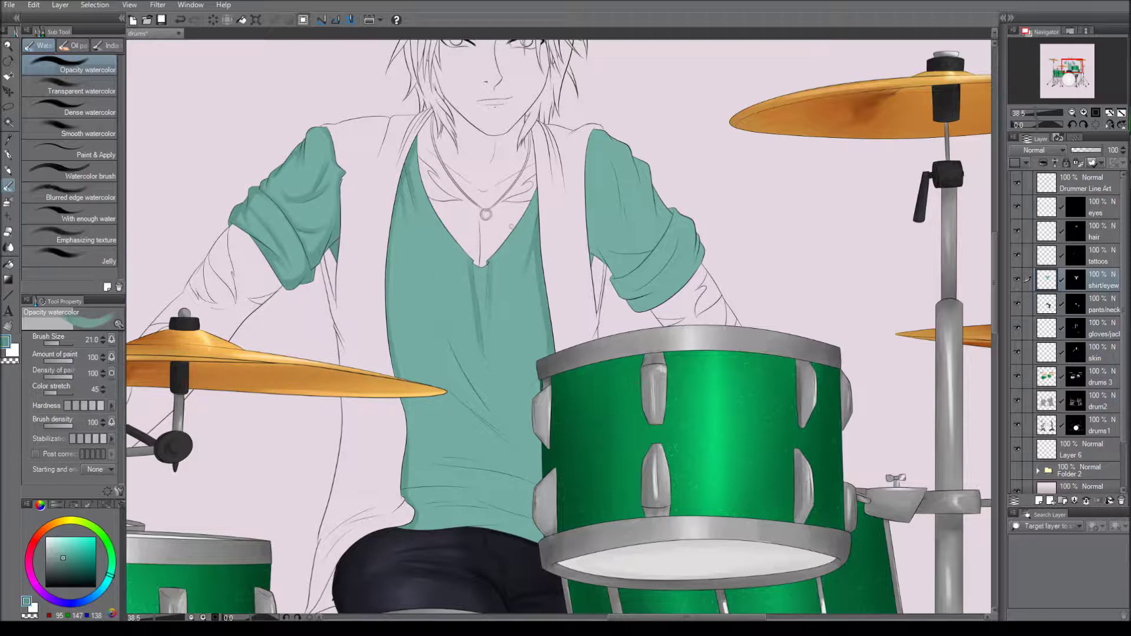
{"action": "left_click_drag", "start_coordinate": [544, 357], "coordinate": [577, 307]}
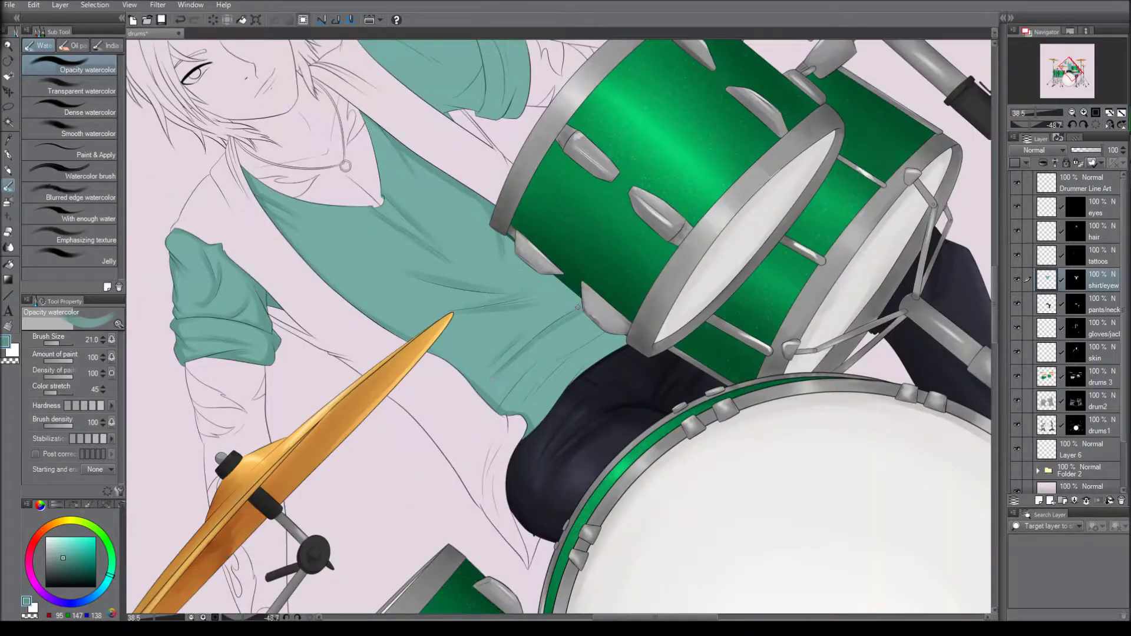
{"action": "left_click_drag", "start_coordinate": [581, 380], "coordinate": [480, 177]}
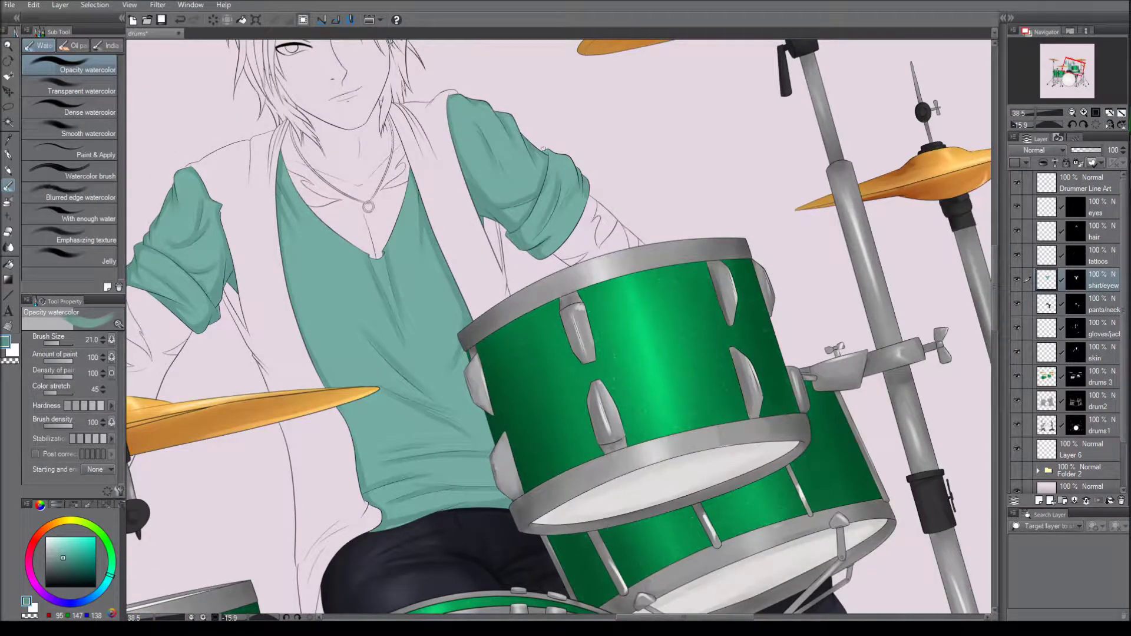
{"action": "left_click_drag", "start_coordinate": [543, 149], "coordinate": [575, 174]}
Blend the shirt's fold shadows with Soothing watercolor, touching up the folds near the waist
{"action": "key", "text": "j"}
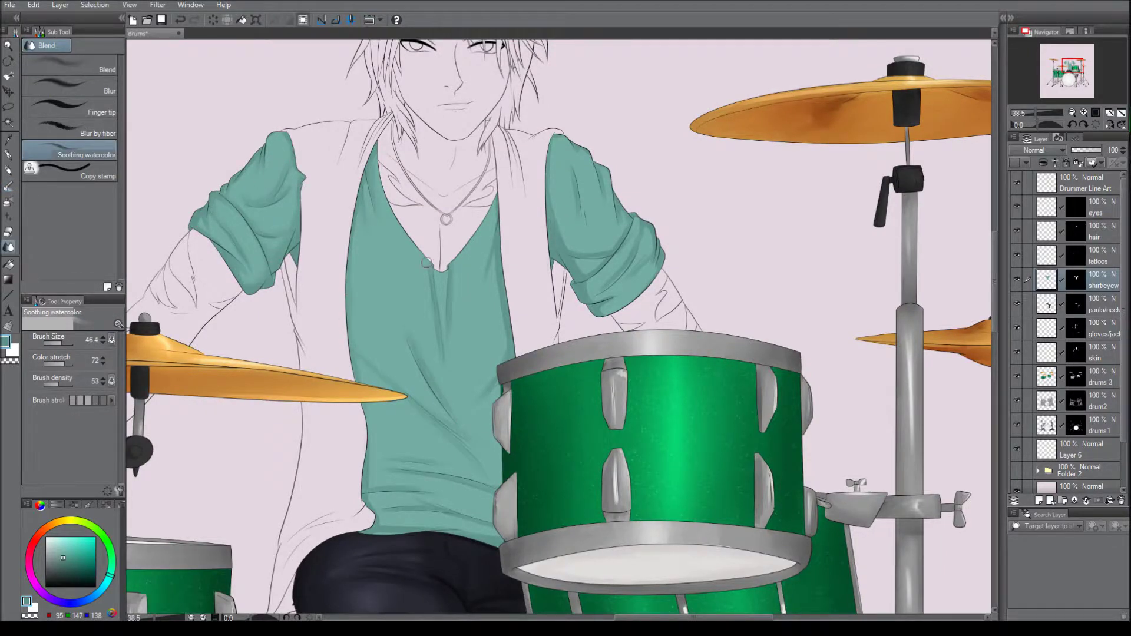
{"action": "key", "text": "j"}
{"action": "left_click_drag", "start_coordinate": [380, 408], "coordinate": [414, 380]}
{"action": "left_click", "coordinate": [8, 186]}
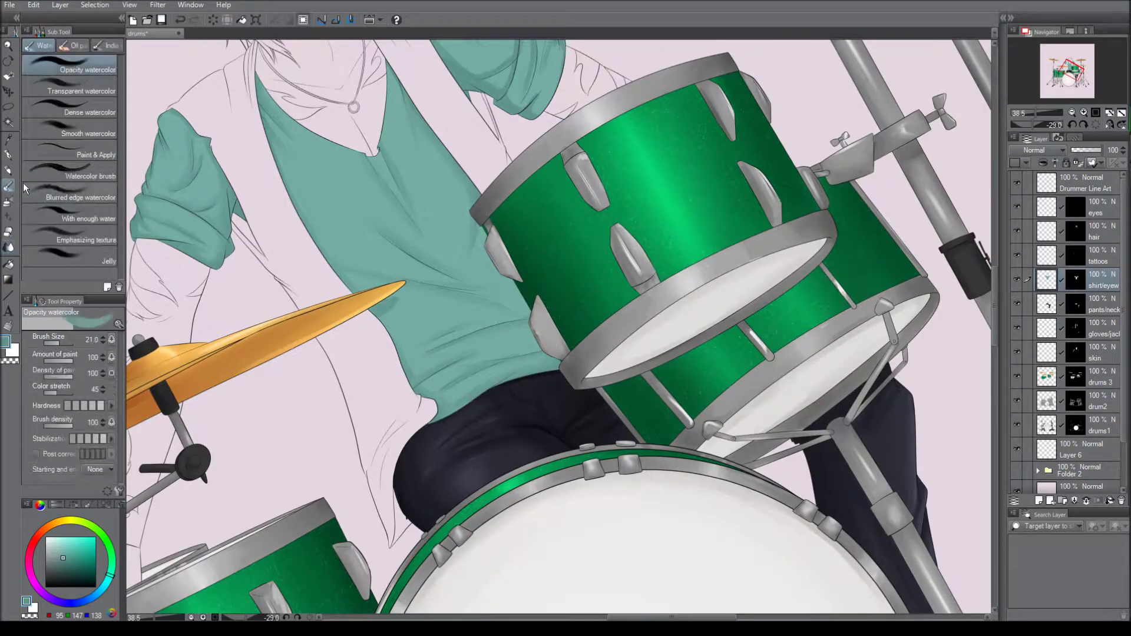
{"action": "key", "text": "j"}
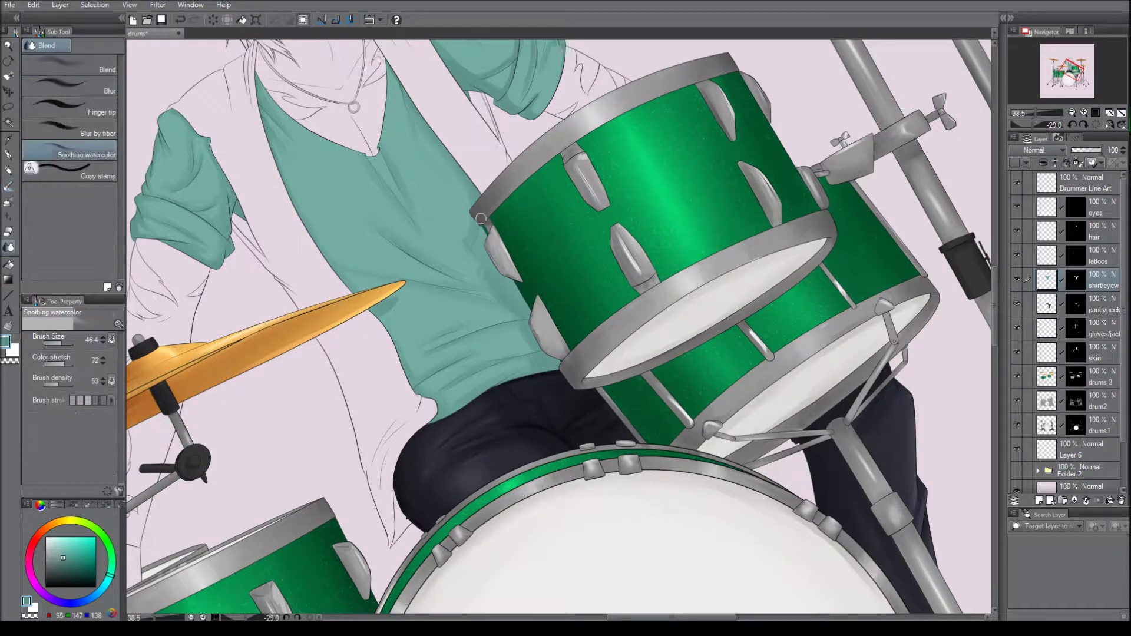
{"action": "key", "text": "ctrl+@"}
Add deeper dark teal creases to the sleeves and lower shirt with Opacity watercolor at size 11.6 and blend them
{"action": "key", "text": "b"}
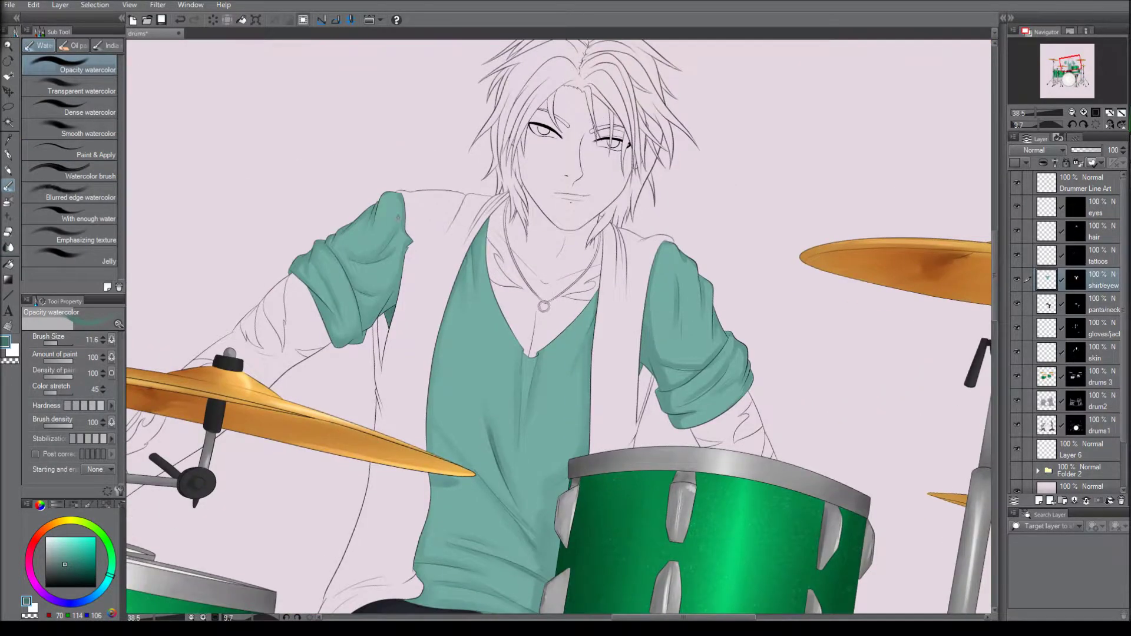
{"action": "key", "text": "j"}
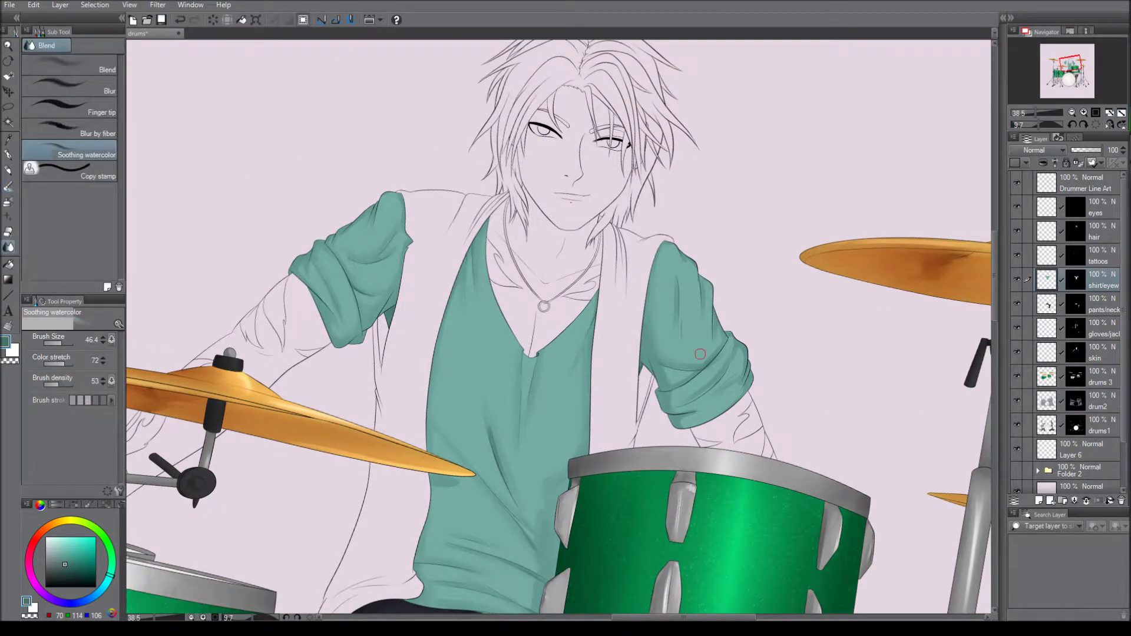
{"action": "key", "text": "b"}
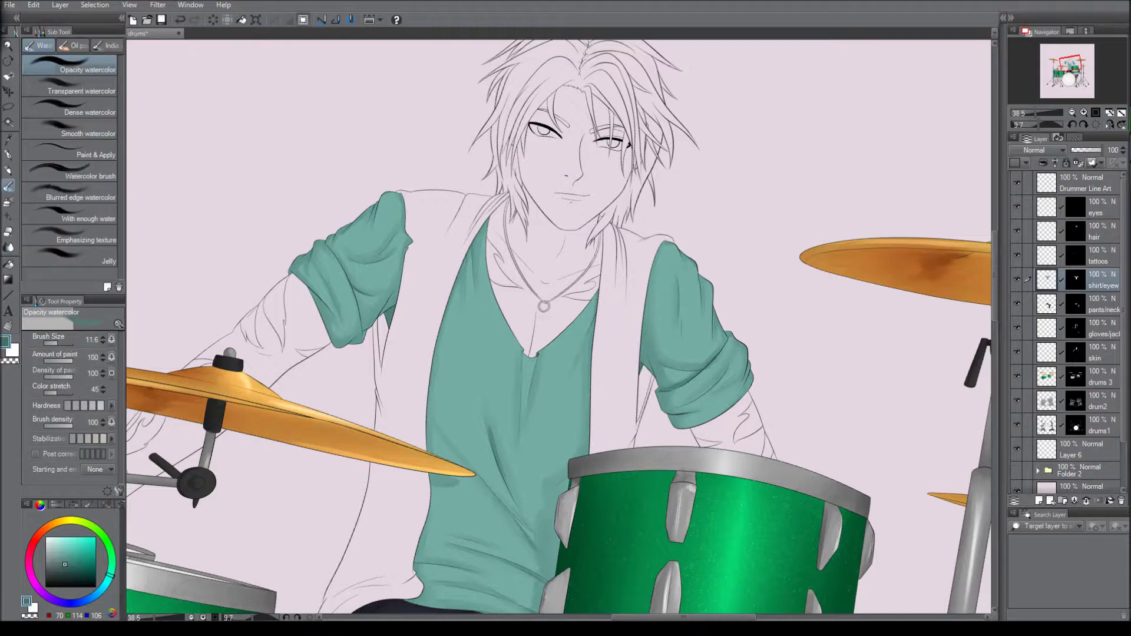
{"action": "scroll", "coordinate": [560, 324], "scroll_direction": "down", "scroll_amount": 3}
{"action": "left_click_drag", "start_coordinate": [435, 403], "coordinate": [472, 405]}
{"action": "left_click_drag", "start_coordinate": [457, 423], "coordinate": [489, 430]}
{"action": "key", "text": "j"}
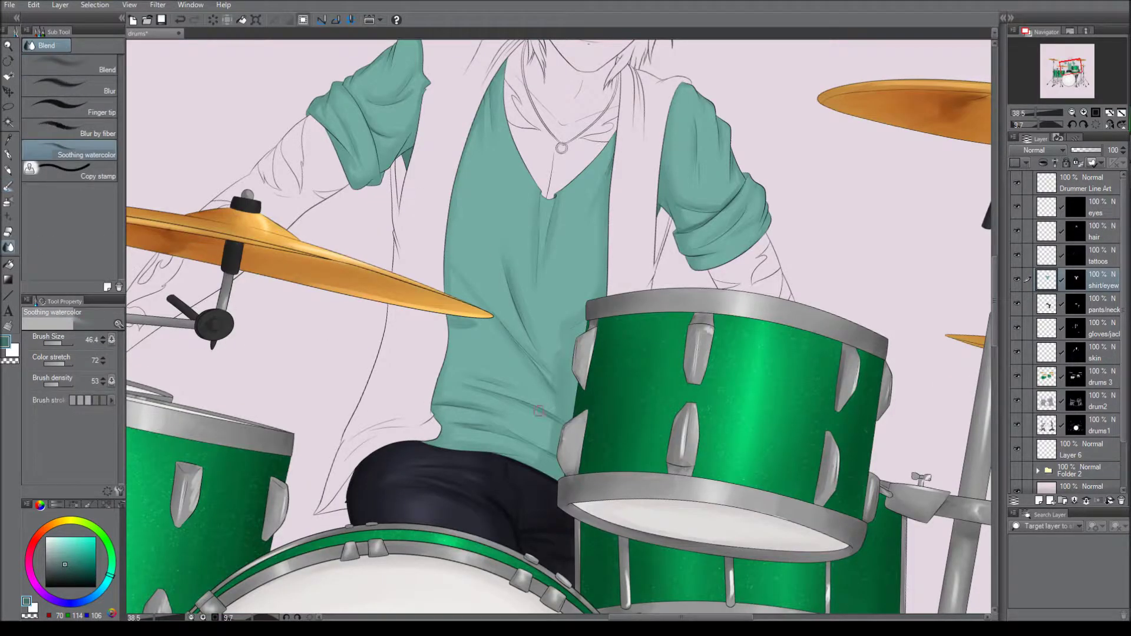
{"action": "scroll", "coordinate": [745, 205], "scroll_direction": "up", "scroll_amount": 2}
{"action": "key", "text": "b"}
{"action": "key", "text": "j"}
{"action": "key", "text": "ctrl+alt+0"}
Deepen the shirt's shading with the Shadow airbrush at size 152.3 and smooth it with Soothing watercolor
{"action": "key", "text": "b"}
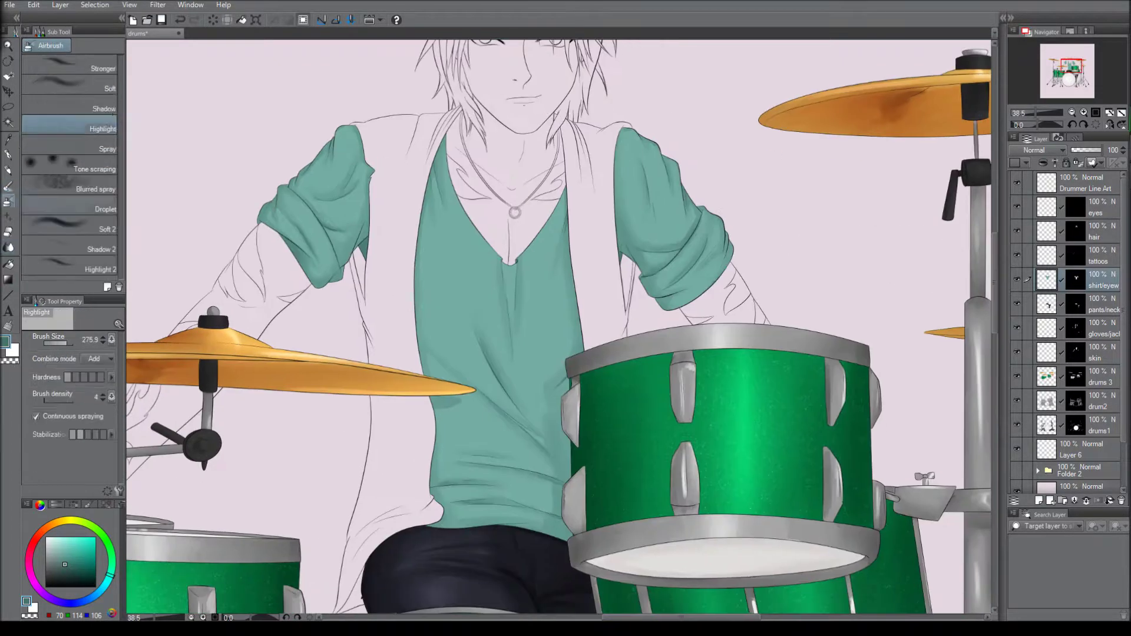
{"action": "left_click", "coordinate": [501, 507], "text": "alt"}
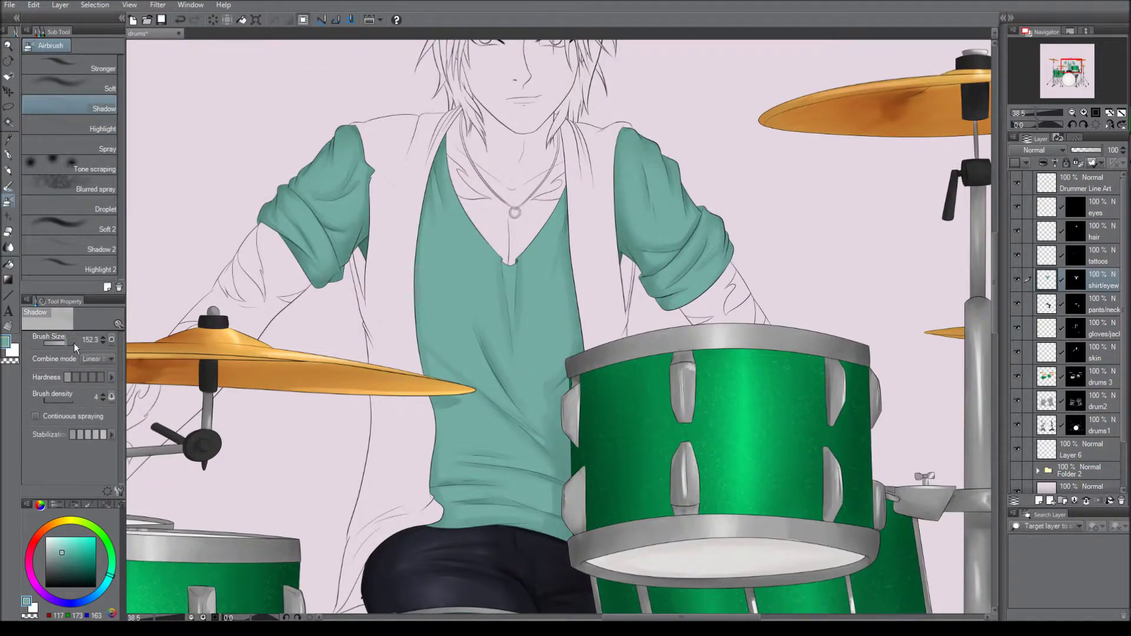
{"action": "key", "text": "b"}
{"action": "key", "text": "j"}
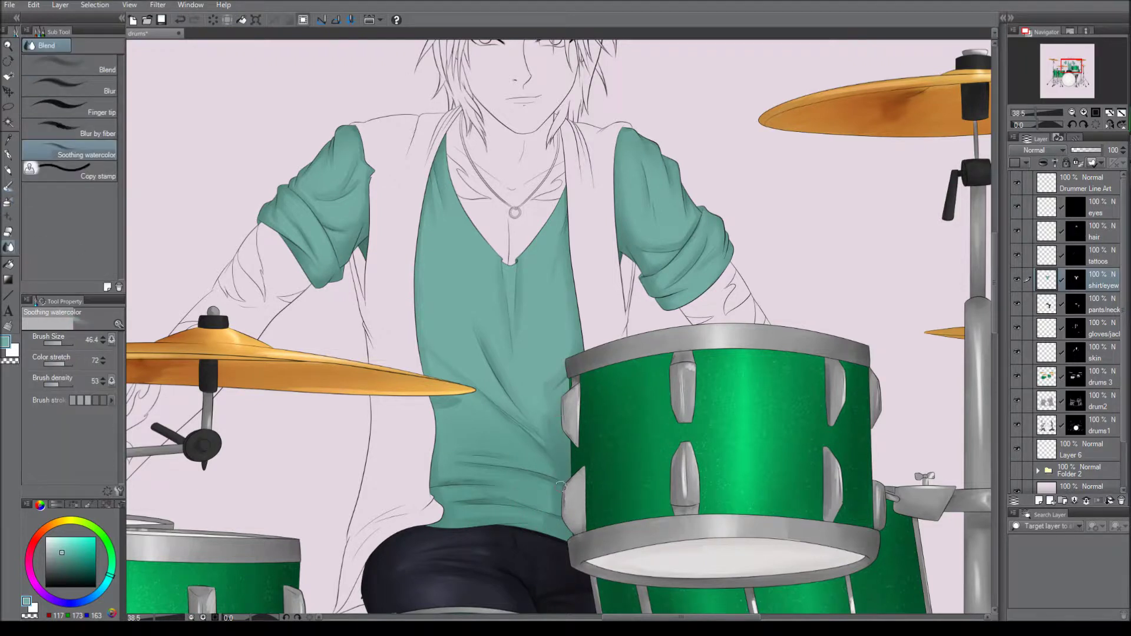
Paint light teal highlights along the shirt's chest and sleeve folds with Opacity watercolor at size 11.6
{"action": "left_click", "coordinate": [505, 269], "text": "alt"}
{"action": "key", "text": "b"}
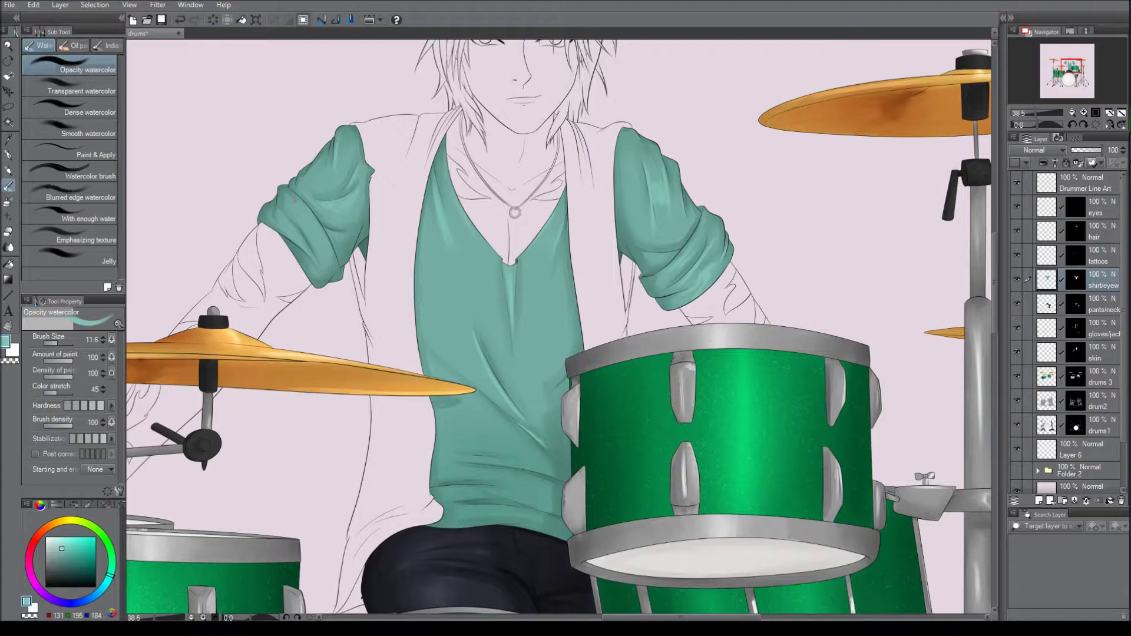
{"action": "left_click_drag", "start_coordinate": [350, 222], "coordinate": [466, 378]}
{"action": "left_click_drag", "start_coordinate": [578, 331], "coordinate": [464, 338]}
Blend the shirt and sleeve highlights with Soothing watercolor at size 46.4 and lift them with the Highlight airbrush
{"action": "key", "text": "j"}
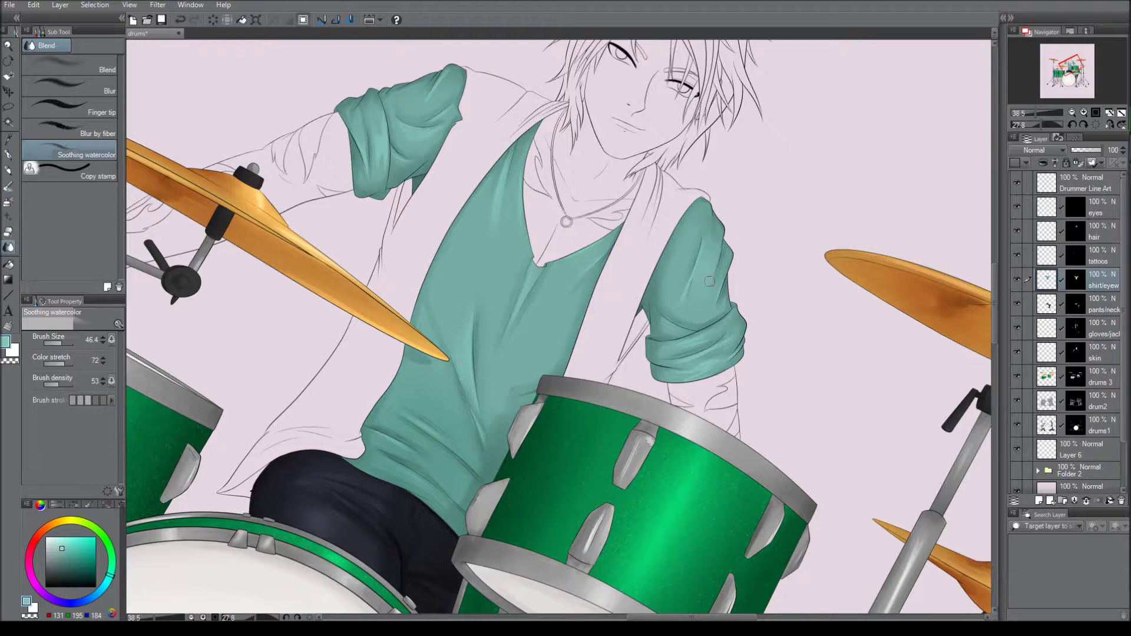
{"action": "left_click_drag", "start_coordinate": [423, 106], "coordinate": [403, 149]}
{"action": "key", "text": "b"}
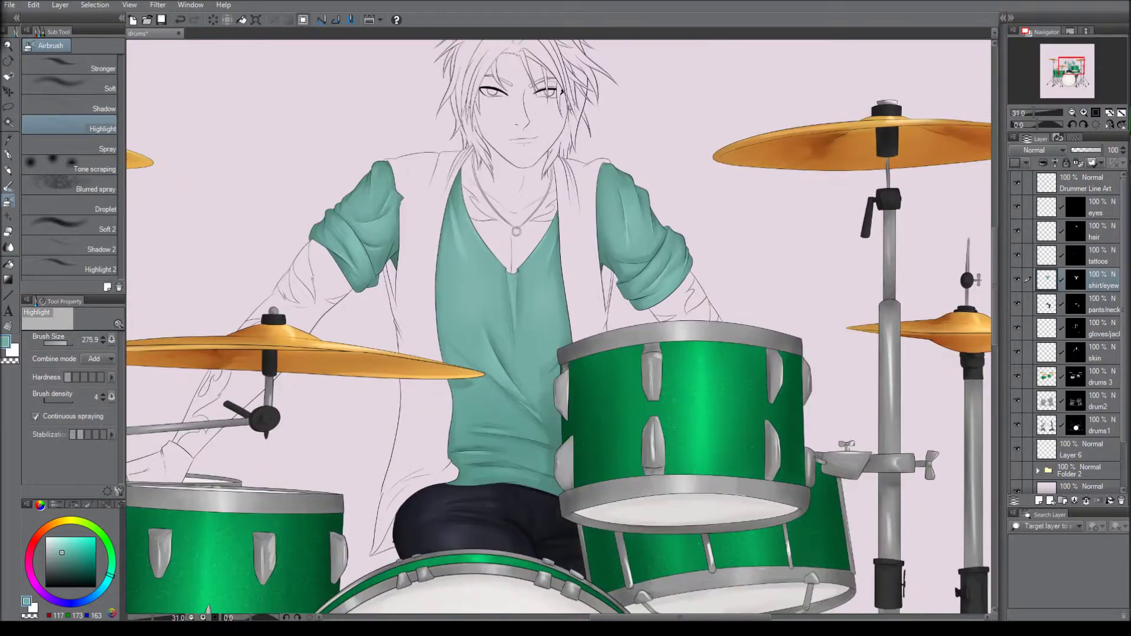
Fill both sides of the vest with flat dark grey using G-pen 2 at size 225 on the gloves/jacket layer
{"action": "key", "text": "p"}
{"action": "mouse_move", "coordinate": [453, 142]}
{"action": "left_mouse_down"}
{"action": "mouse_move", "coordinate": [400, 306]}
{"action": "mouse_move", "coordinate": [424, 548]}
{"action": "left_mouse_up"}
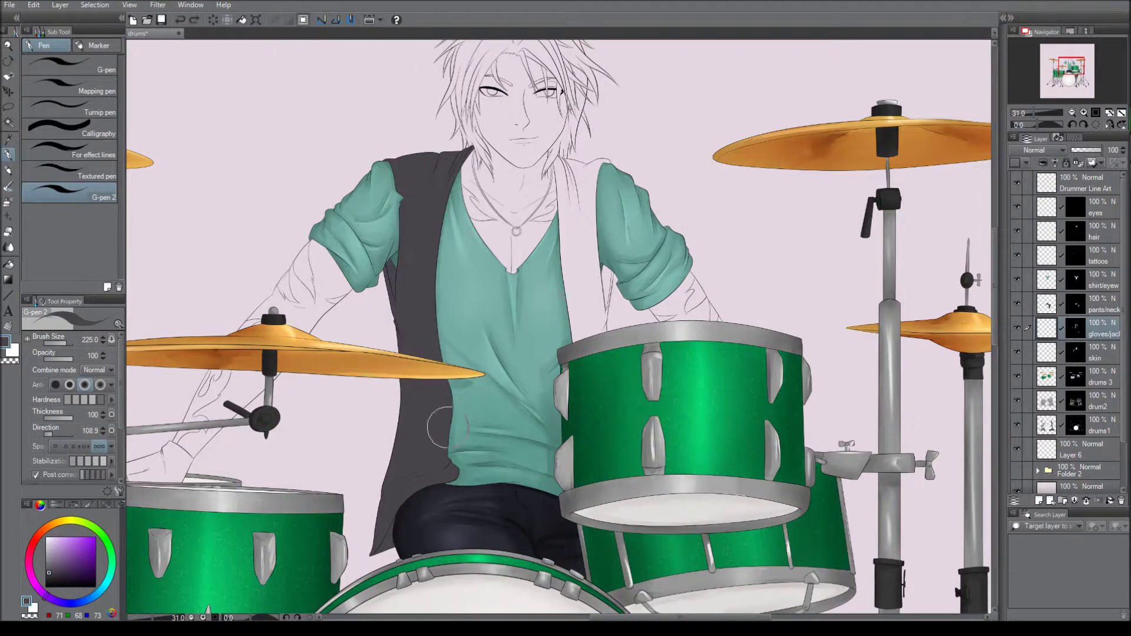
{"action": "left_click_drag", "start_coordinate": [607, 147], "coordinate": [595, 336]}
Paint darker grey fold shadows on the vest with Opacity watercolor, reducing the brush from 46.4 to 17.2 for finer folds
{"action": "key", "text": "b"}
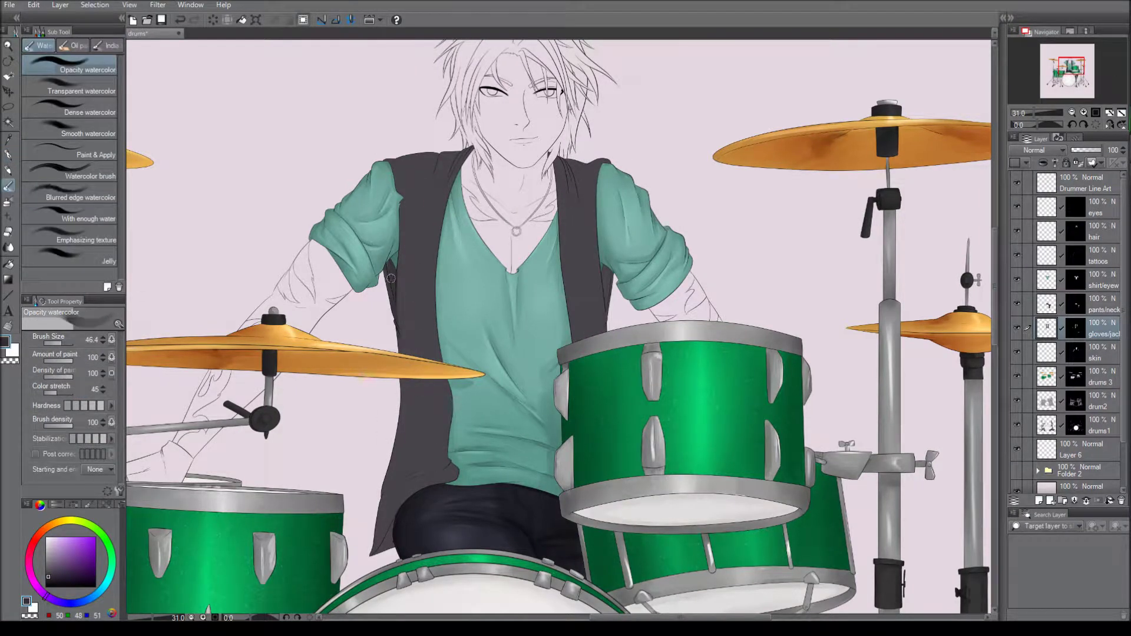
{"action": "left_click_drag", "start_coordinate": [387, 537], "coordinate": [509, 365]}
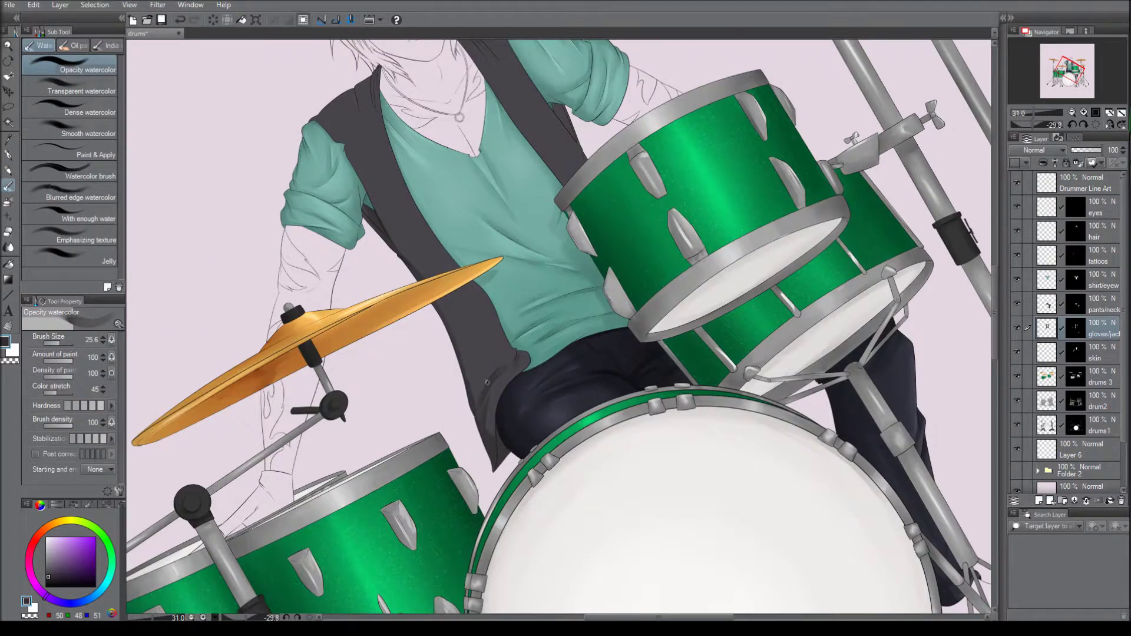
{"action": "key", "text": "ctrl+at"}
{"action": "key", "text": "bracketleft"}
{"action": "key", "text": "bracketleft"}
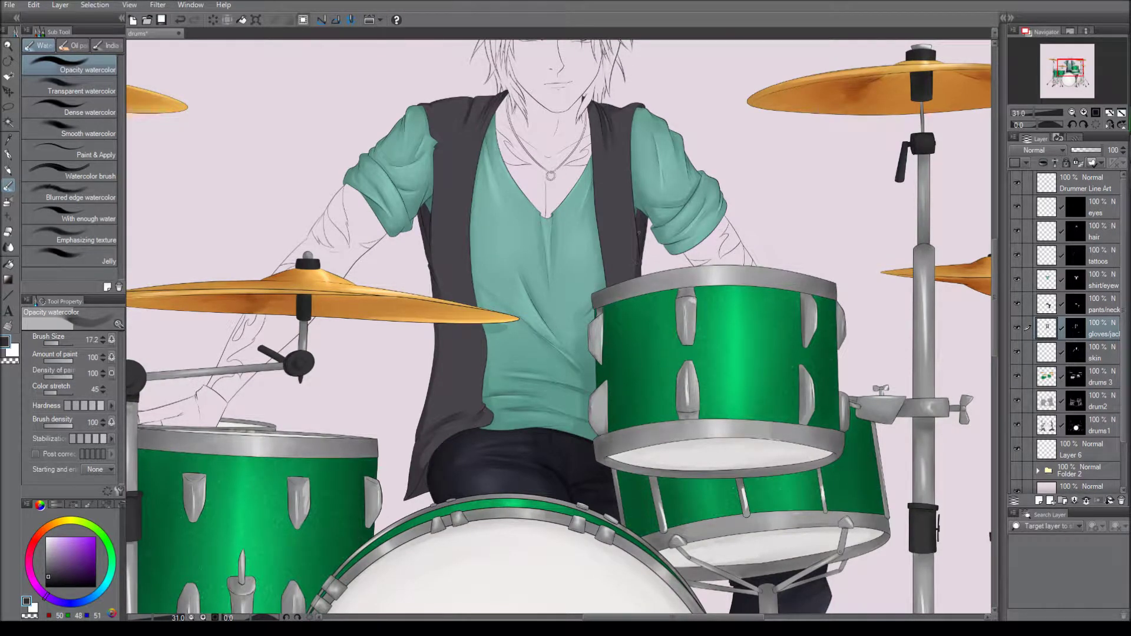
Blend the vest's fold shadows with Soothing watercolor and add soft shading with the Shadow airbrush at size 226.4
{"action": "key", "text": "j"}
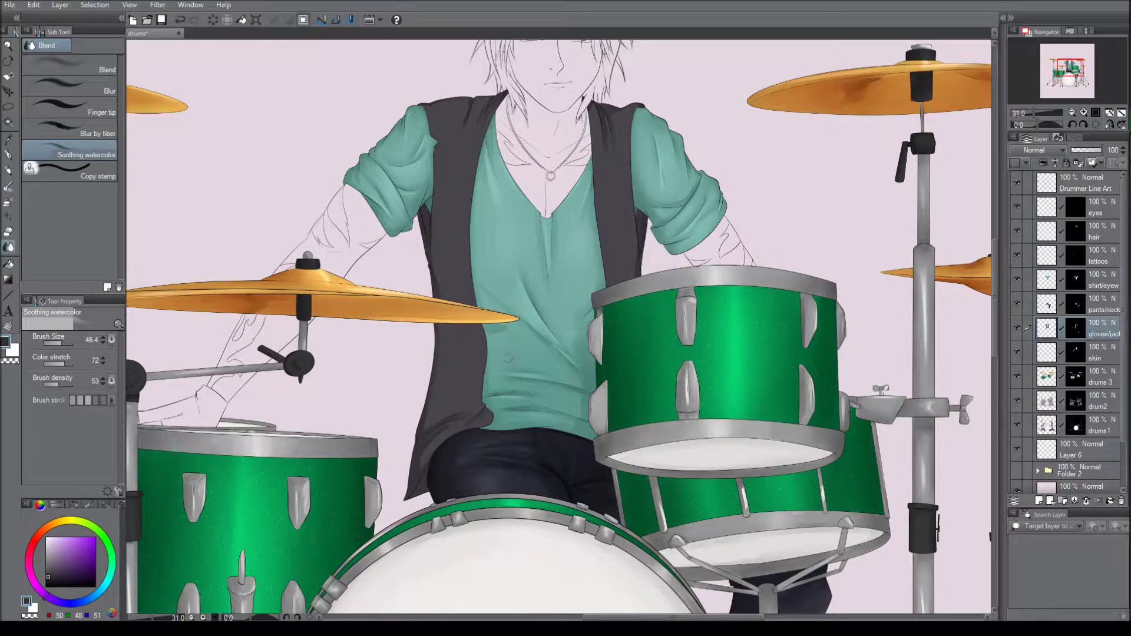
{"action": "scroll", "coordinate": [504, 118], "scroll_direction": "up", "scroll_amount": 2}
{"action": "key", "text": "b"}
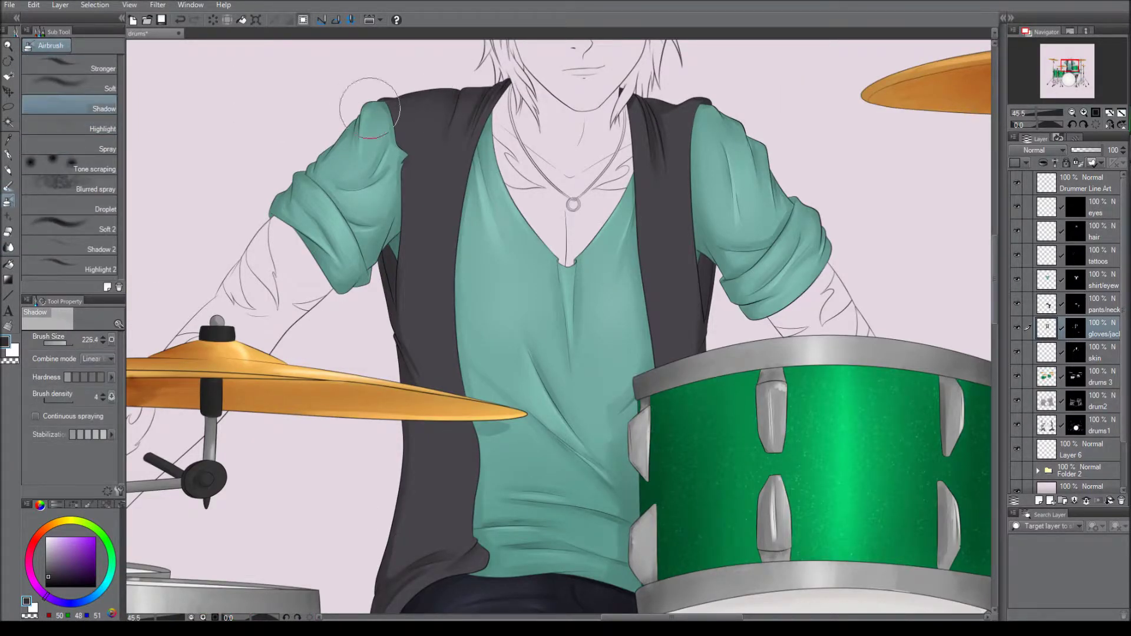
{"action": "scroll", "coordinate": [747, 353], "scroll_direction": "down", "scroll_amount": 3}
{"action": "key", "text": "j"}
Add near-black creases to the vest with Opacity watercolor at size 11.6 and blend them with Soothing watercolor
{"action": "left_click_drag", "start_coordinate": [531, 294], "coordinate": [412, 383]}
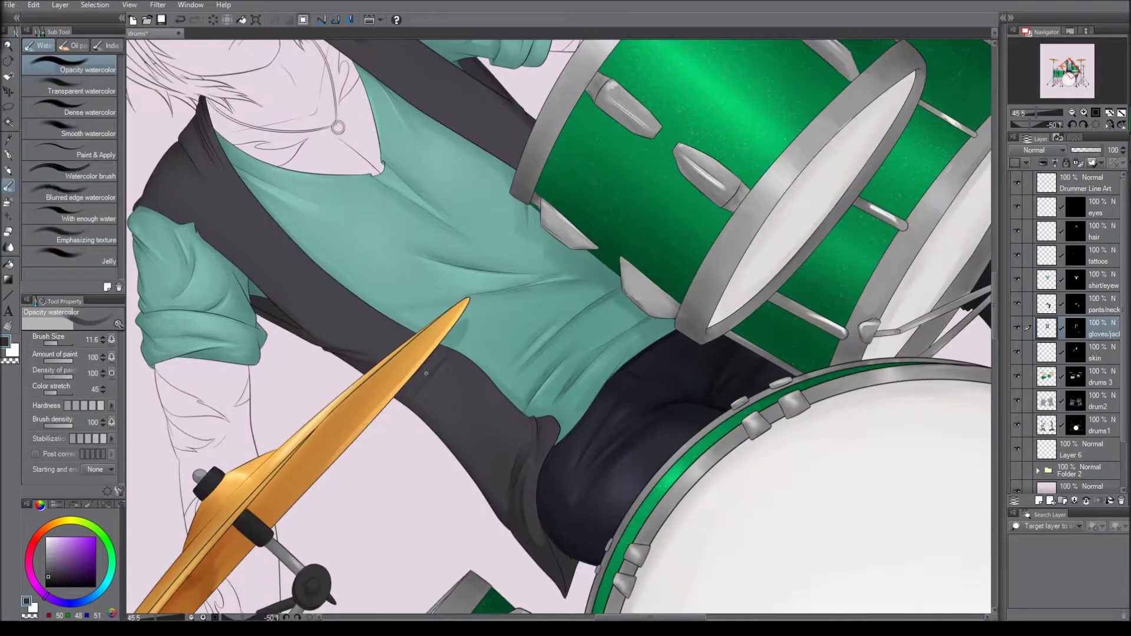
{"action": "key", "text": "b"}
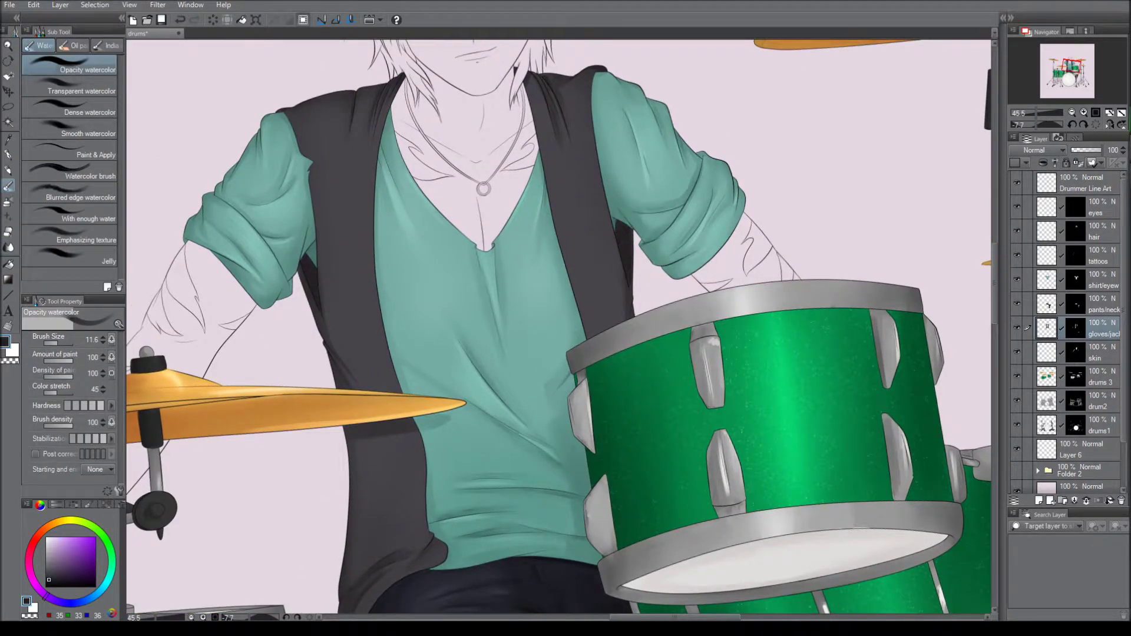
{"action": "scroll", "coordinate": [562, 329], "scroll_direction": "down", "scroll_amount": 3}
{"action": "key", "text": "j"}
{"action": "scroll", "coordinate": [358, 79], "scroll_direction": "up", "scroll_amount": 3}
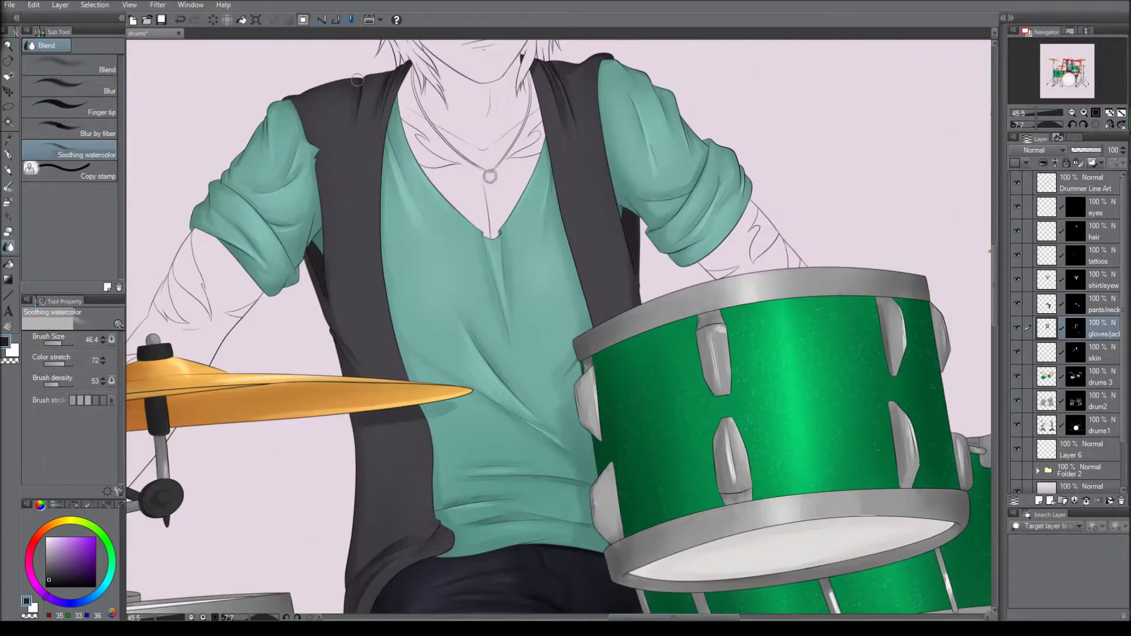
Paint lighter grey highlights on the vest's edges and folds at size 11.6 and brighten it with the Highlight airbrush
{"action": "key", "text": "b"}
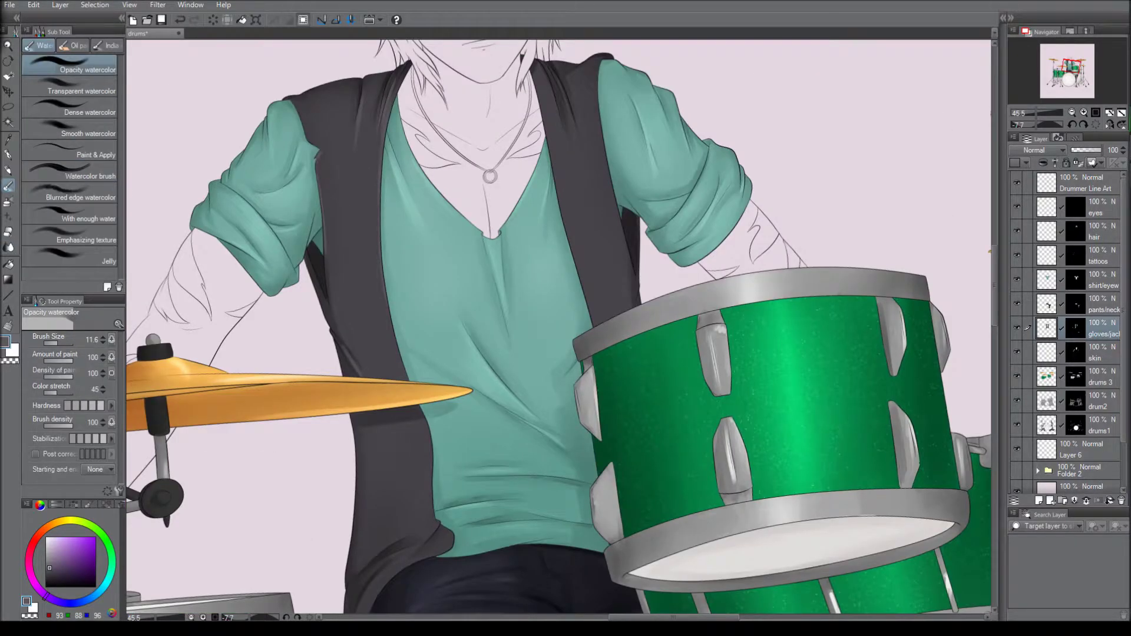
{"action": "scroll", "coordinate": [560, 294], "scroll_direction": "down", "scroll_amount": 3}
{"action": "scroll", "coordinate": [559, 295], "scroll_direction": "up", "scroll_amount": 2}
{"action": "key", "text": "b"}
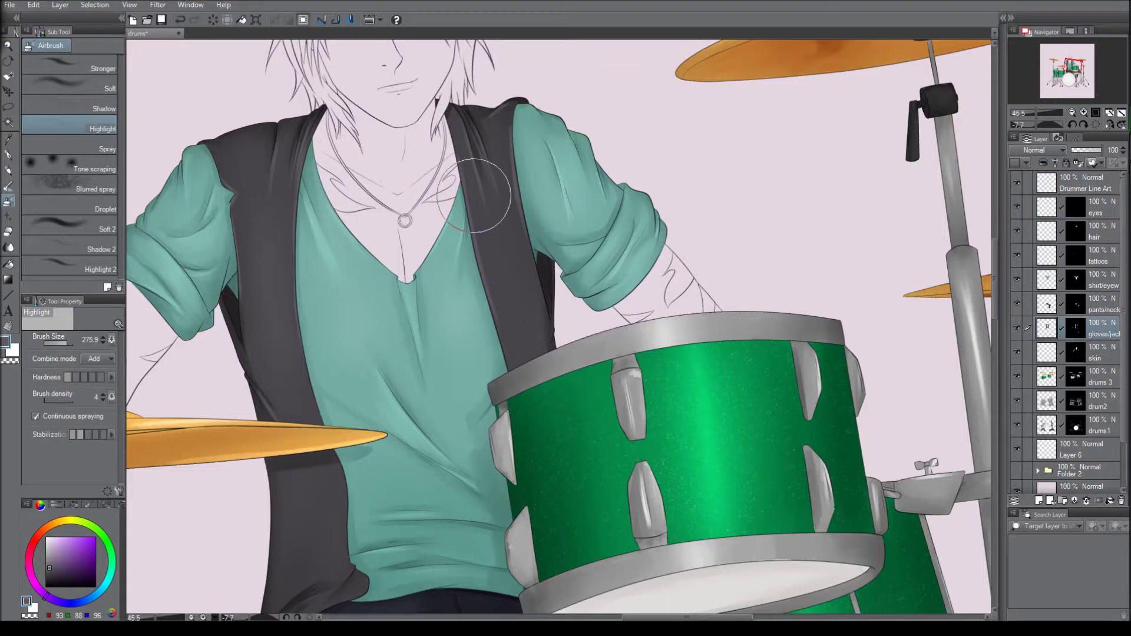
{"action": "scroll", "coordinate": [559, 324], "scroll_direction": "up", "scroll_amount": 2}
Shade the black glove's folds with Opacity watercolor at size 11.6, add blue-grey highlights, and blend with Soothing watercolor
{"action": "key", "text": "b"}
{"action": "left_click_drag", "start_coordinate": [377, 262], "coordinate": [283, 321]}
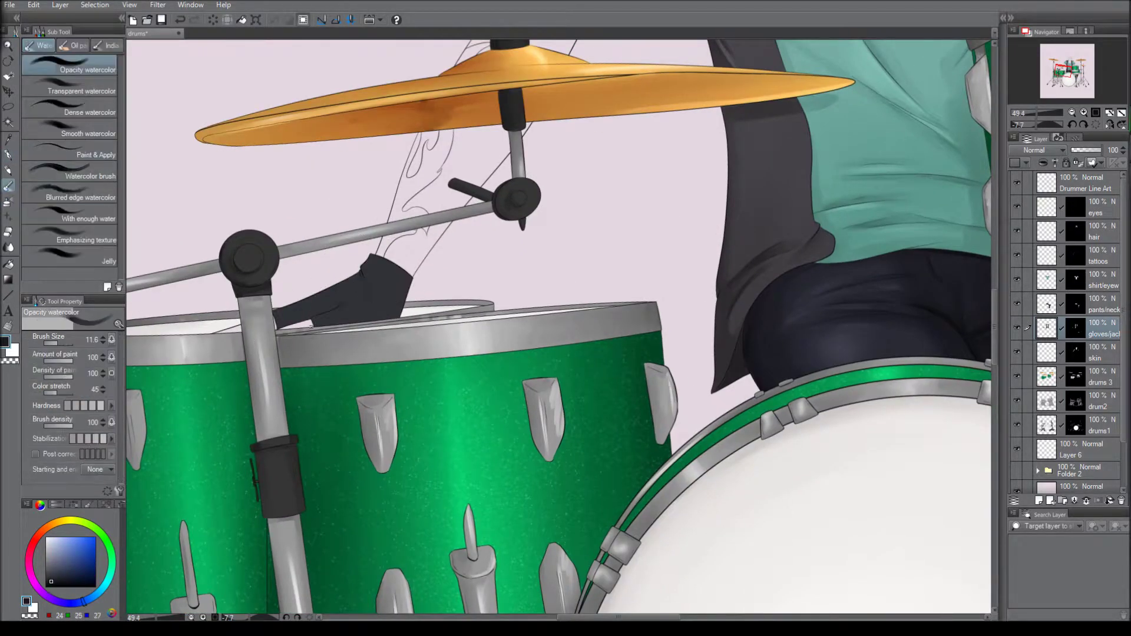
{"action": "left_click_drag", "start_coordinate": [362, 307], "coordinate": [400, 315]}
{"action": "left_click_drag", "start_coordinate": [531, 295], "coordinate": [383, 213]}
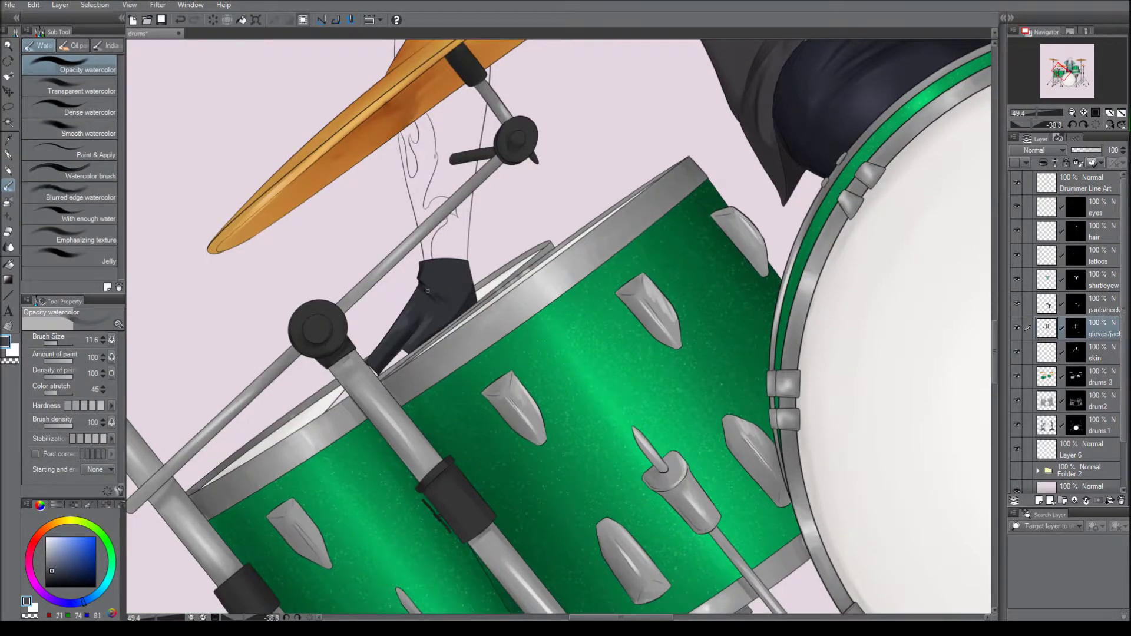
{"action": "key", "text": "j"}
{"action": "key", "text": "ctrl+@"}
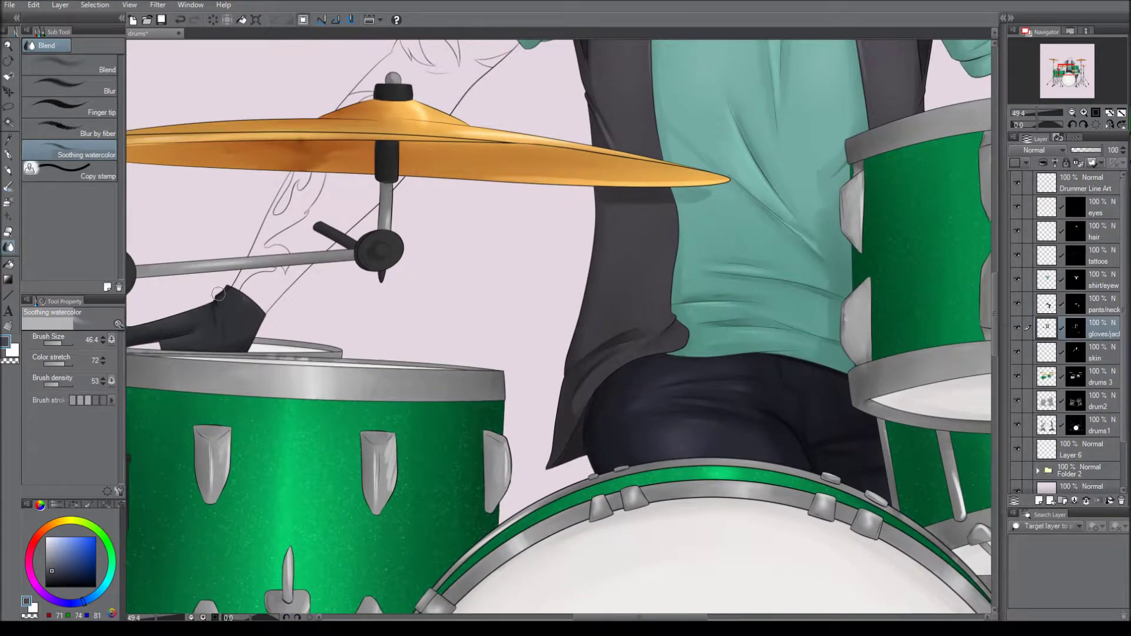
Color the necklace's ring pendant gold with pale orange highlights using Opacity watercolor at size 5.3, finishing with the Highlight airbrush
{"action": "scroll", "coordinate": [295, 181], "scroll_direction": "up", "scroll_amount": 5}
{"action": "key", "text": "p"}
{"action": "key", "text": "b"}
{"action": "left_click_drag", "start_coordinate": [439, 268], "coordinate": [440, 269]}
{"action": "key", "text": "bracketleft"}
{"action": "left_click_drag", "start_coordinate": [86, 560], "coordinate": [72, 537]}
{"action": "left_click_drag", "start_coordinate": [450, 302], "coordinate": [457, 294]}
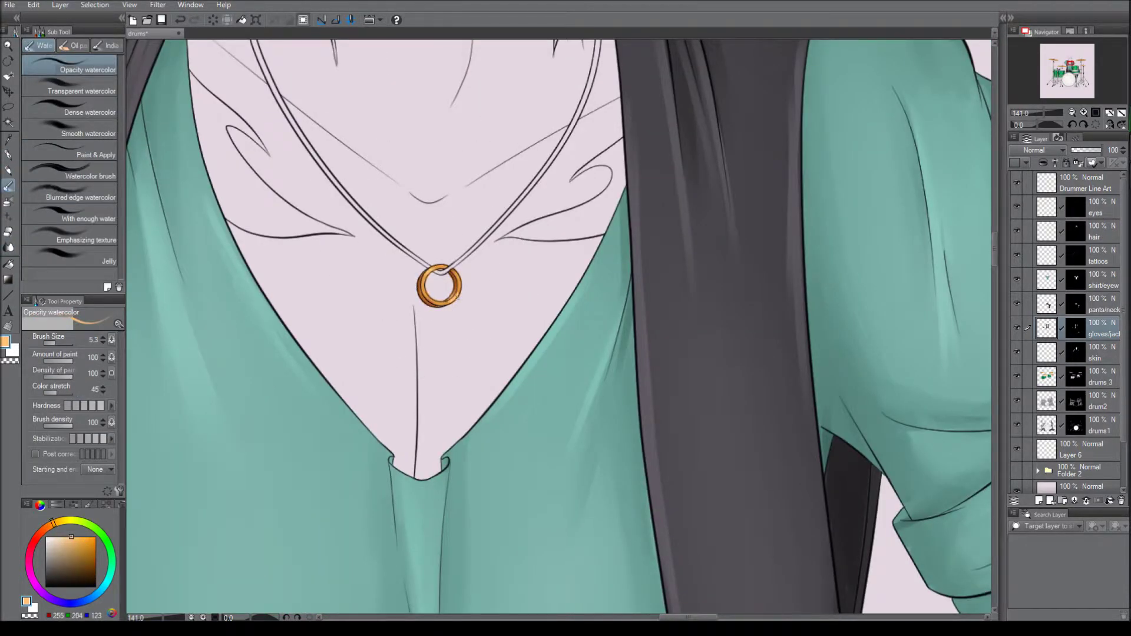
{"action": "key", "text": "b"}
{"action": "left_click", "coordinate": [88, 128]}
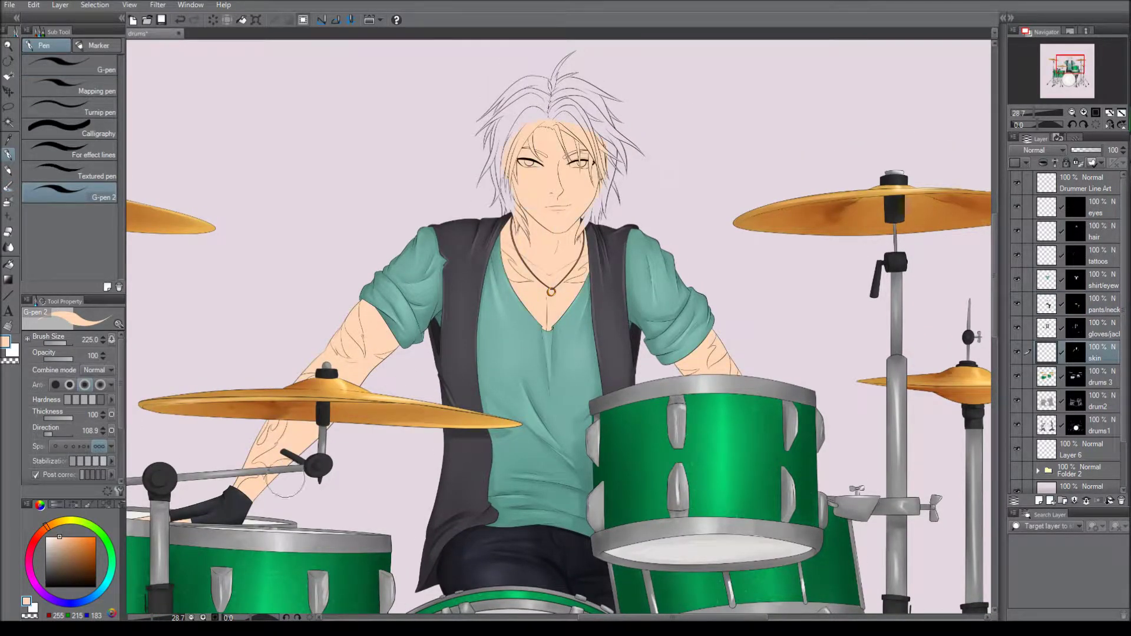
Finish the flat peach skin fill and shade the arms, neck and chest in salmon with Opacity watercolor at size 56.6
{"action": "left_click_drag", "start_coordinate": [377, 314], "coordinate": [389, 314]}
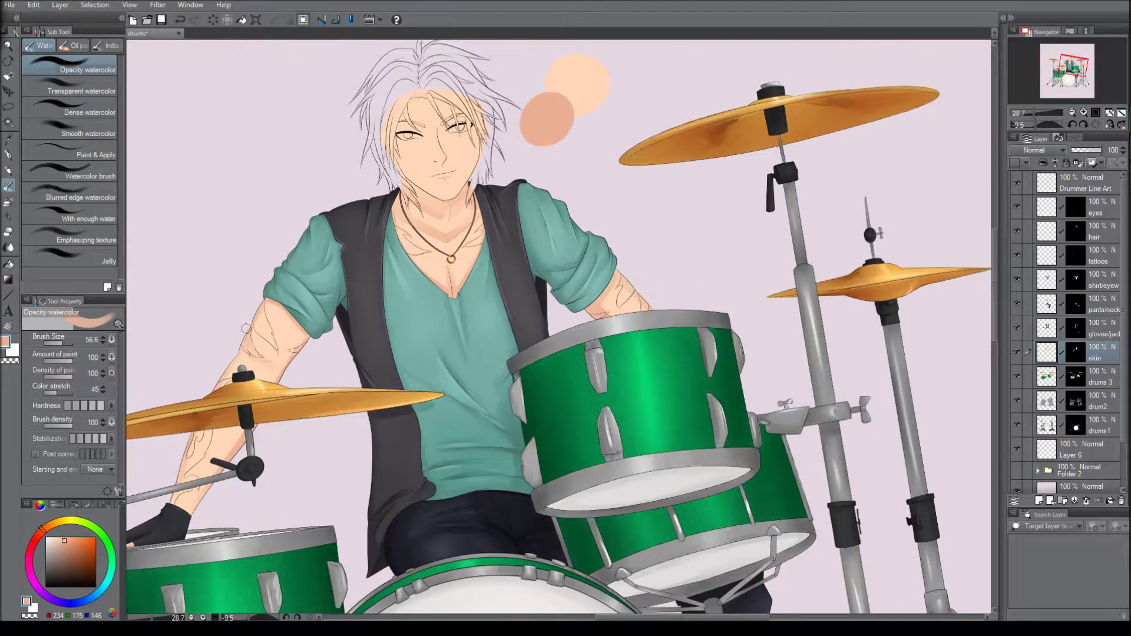
{"action": "left_click_drag", "start_coordinate": [195, 439], "coordinate": [242, 429]}
{"action": "left_click_drag", "start_coordinate": [406, 180], "coordinate": [444, 224]}
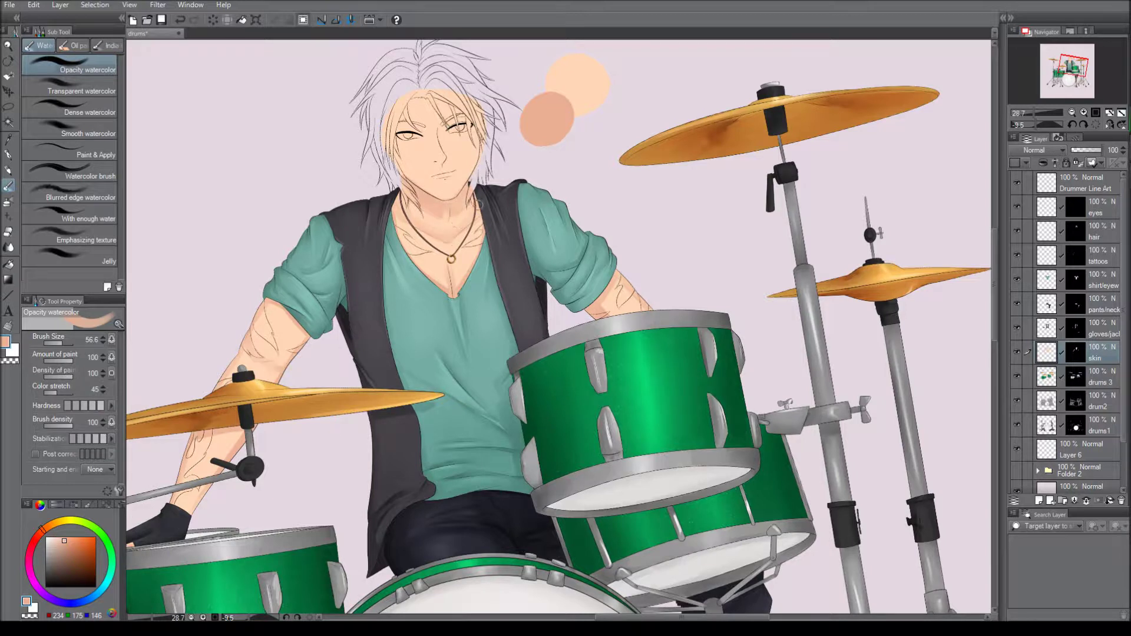
Add a coral swatch beside the head, shade the neck, chest and arms with it at size 17.2, and blend at 69
{"action": "left_click", "coordinate": [540, 150]}
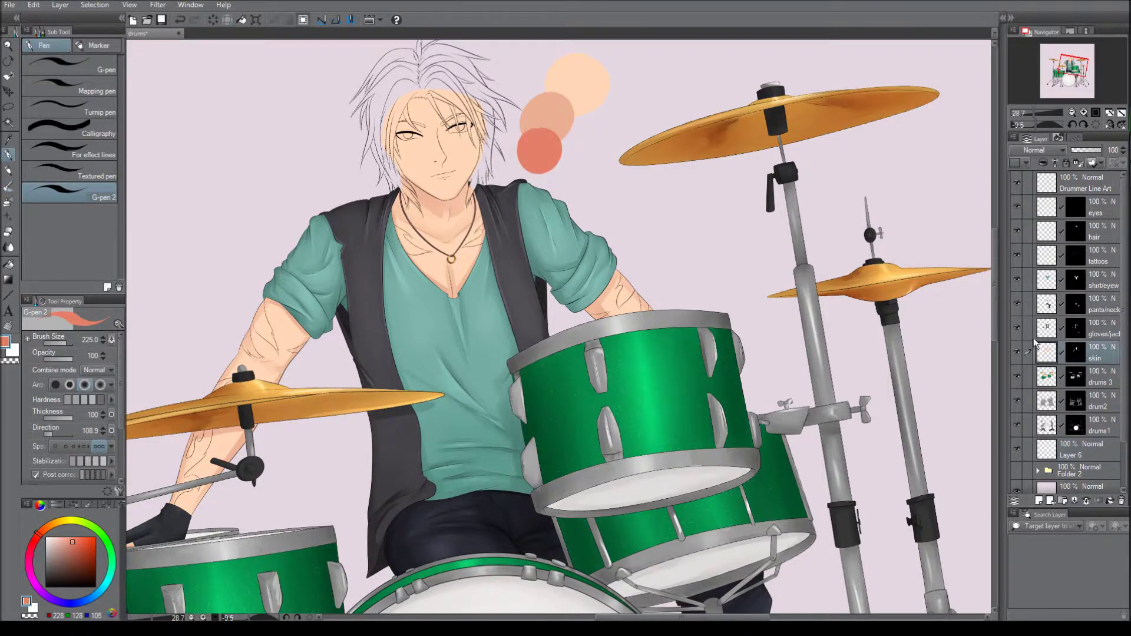
{"action": "left_click_drag", "start_coordinate": [419, 193], "coordinate": [432, 202]}
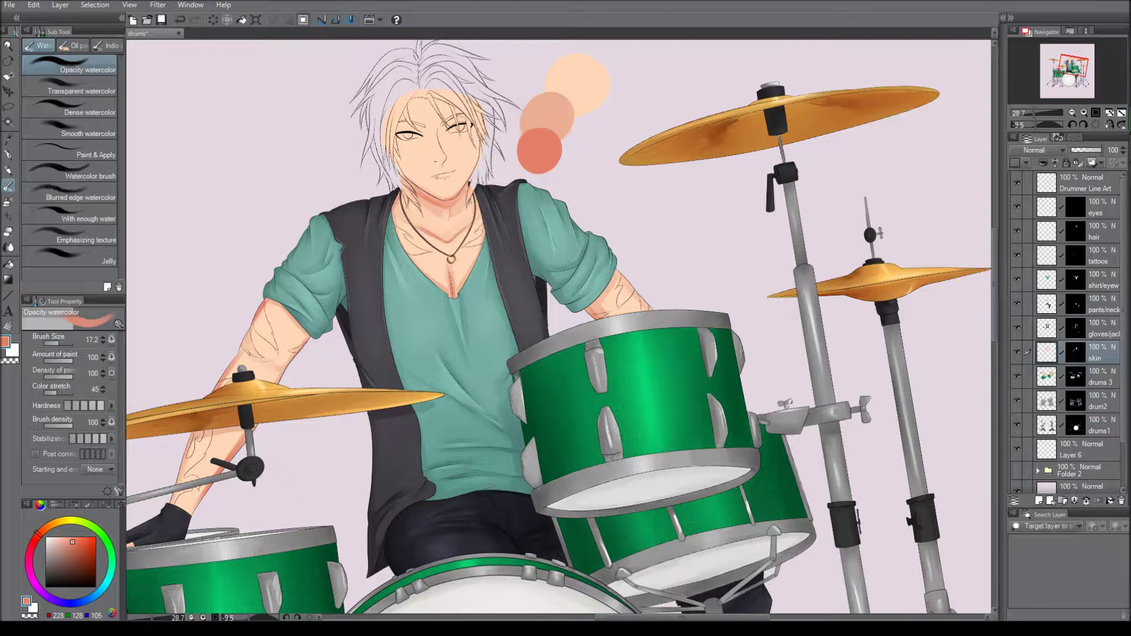
{"action": "key", "text": "j"}
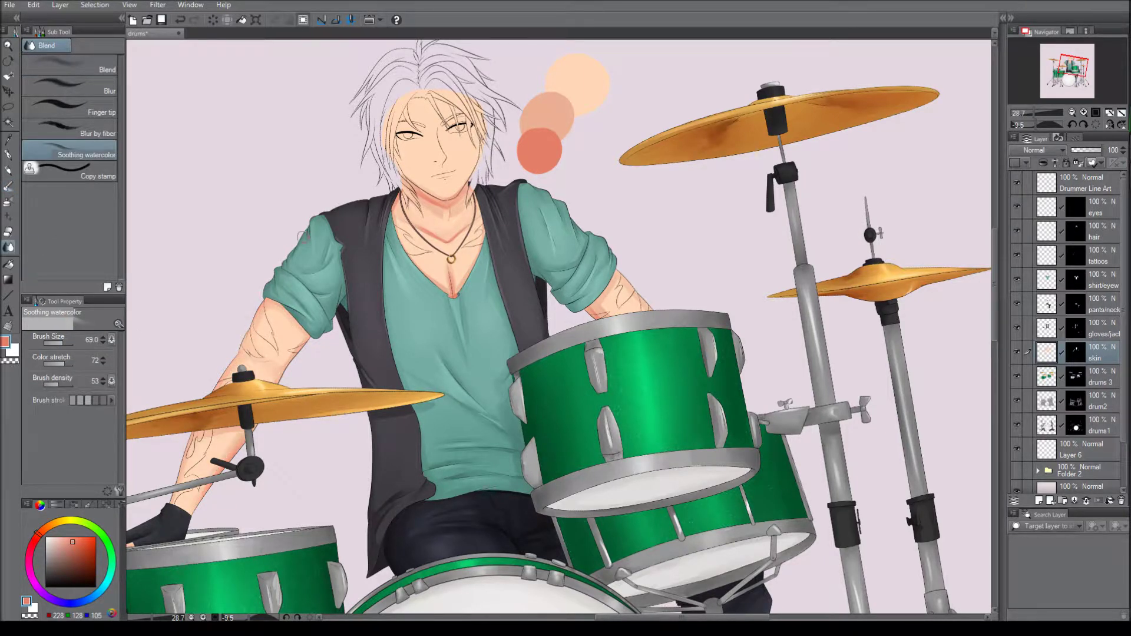
{"action": "left_click_drag", "start_coordinate": [201, 492], "coordinate": [330, 396]}
{"action": "left_click_drag", "start_coordinate": [575, 138], "coordinate": [386, 227]}
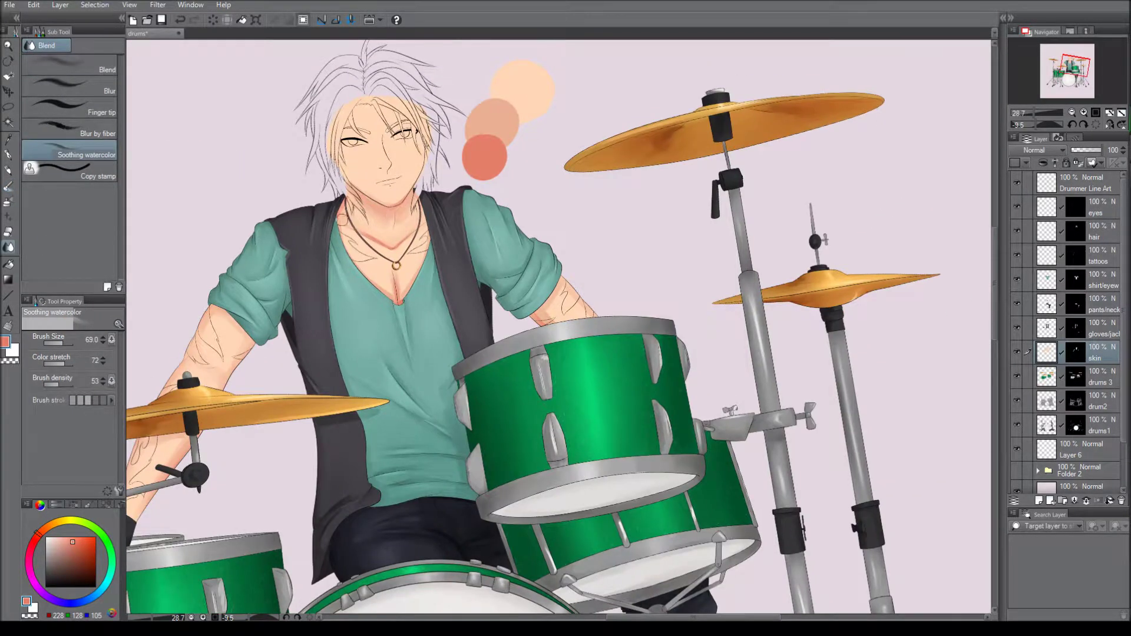
Add a dark red swatch, deepen the skin shadows along the neck and sleeve edges at size 17.2, and blend them
{"action": "scroll", "coordinate": [558, 327], "scroll_direction": "up", "scroll_amount": 1}
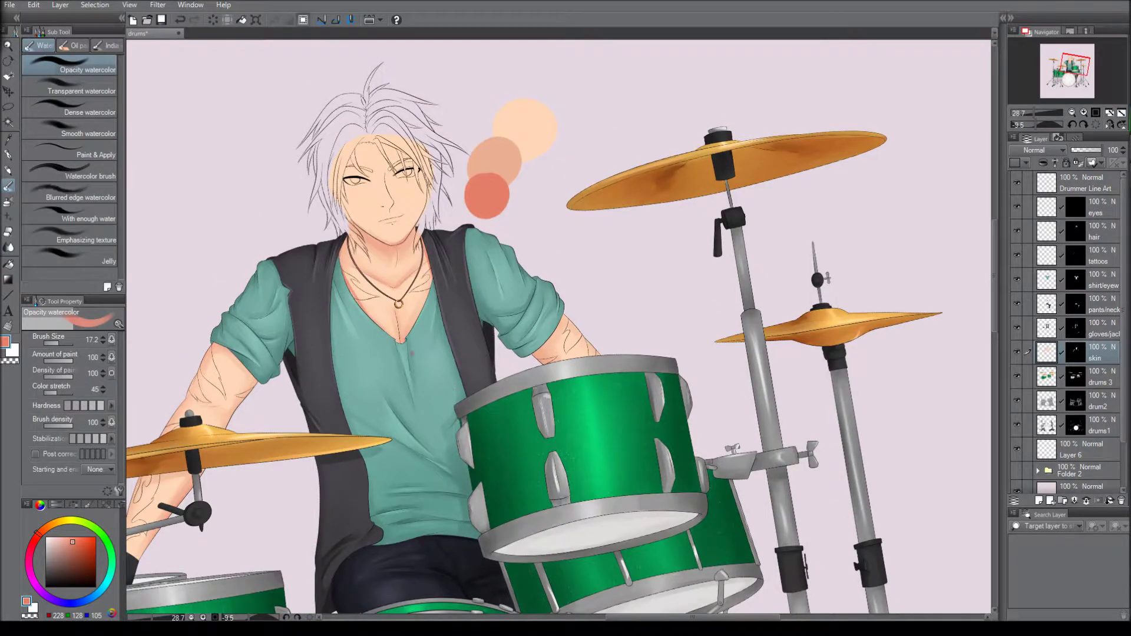
{"action": "left_click", "coordinate": [83, 553]}
{"action": "key", "text": "b"}
{"action": "left_click", "coordinate": [510, 211]}
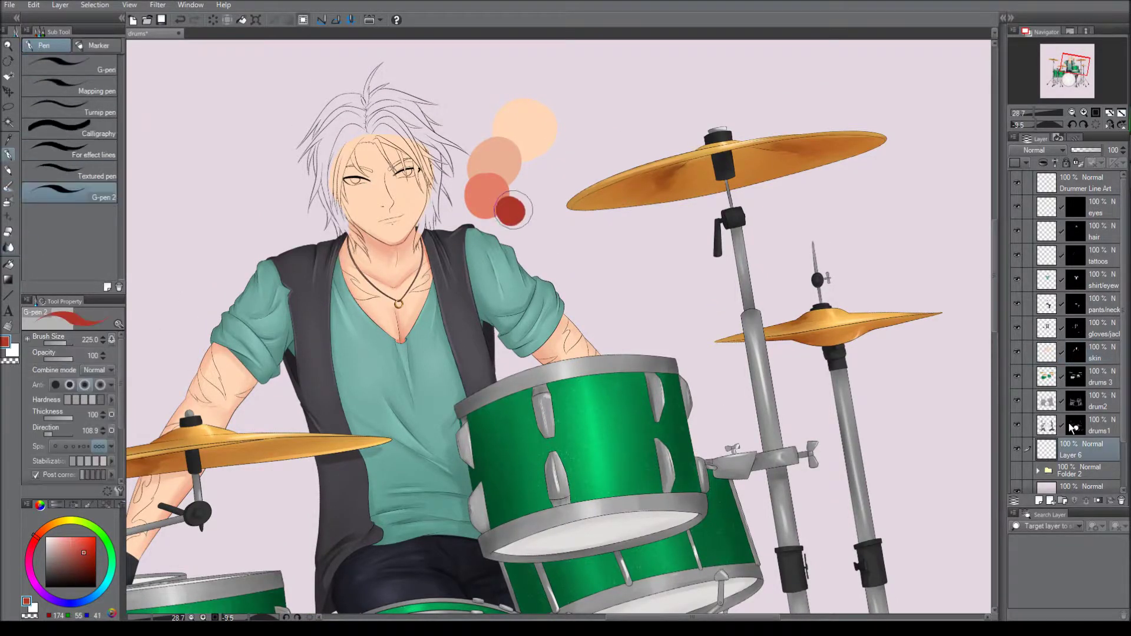
{"action": "left_click_drag", "start_coordinate": [547, 368], "coordinate": [625, 284]}
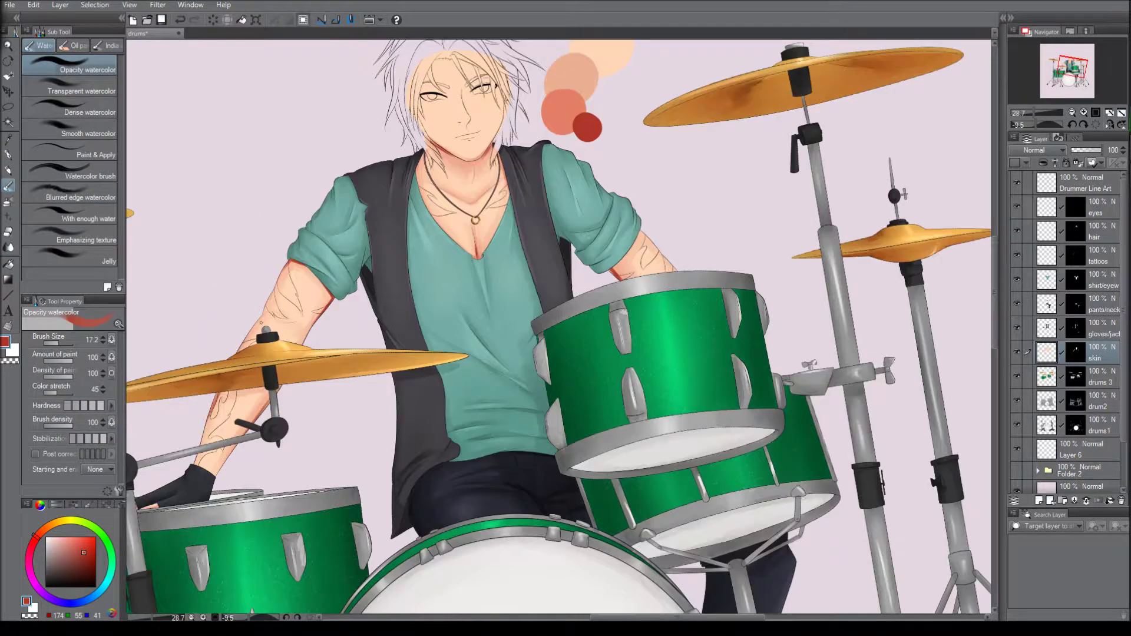
{"action": "key", "text": "j"}
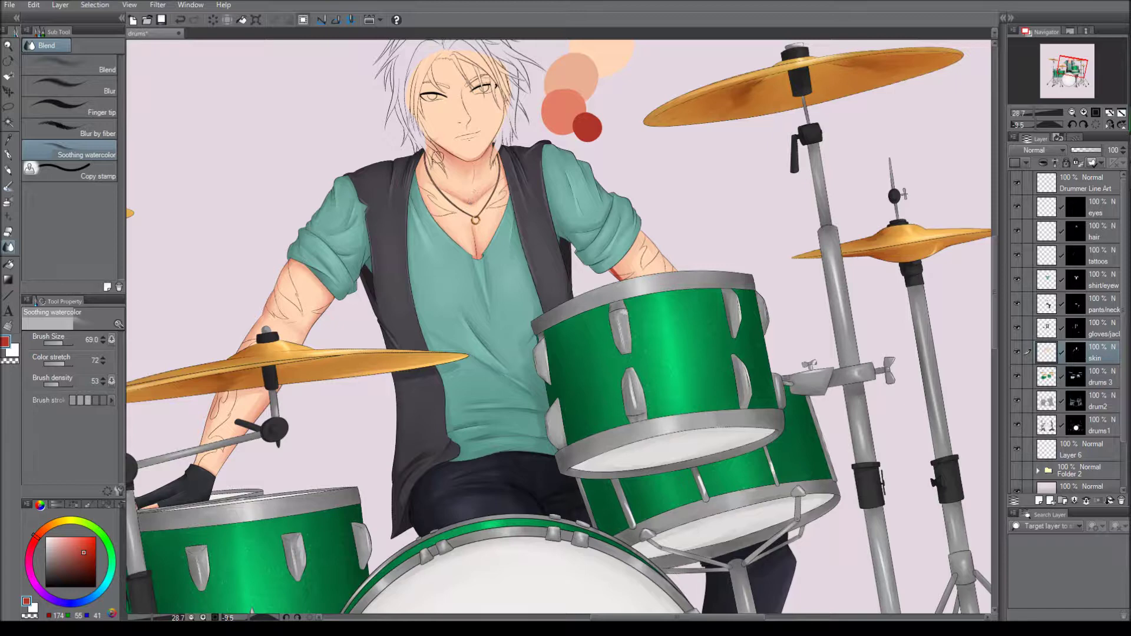
Add a maroon swatch, paint the deepest skin shadows at the neckline and sleeve edges with it, and blend them
{"action": "left_click_drag", "start_coordinate": [530, 295], "coordinate": [535, 357]}
{"action": "left_click", "coordinate": [92, 564]}
{"action": "key", "text": "b"}
{"action": "left_click", "coordinate": [616, 194]}
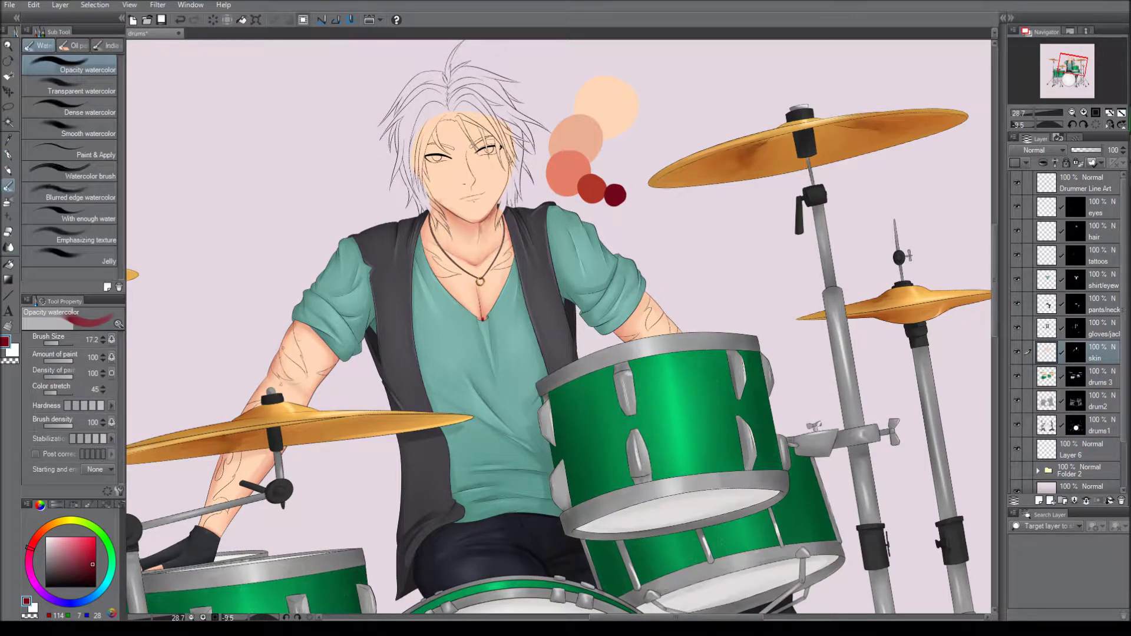
{"action": "key", "text": "j"}
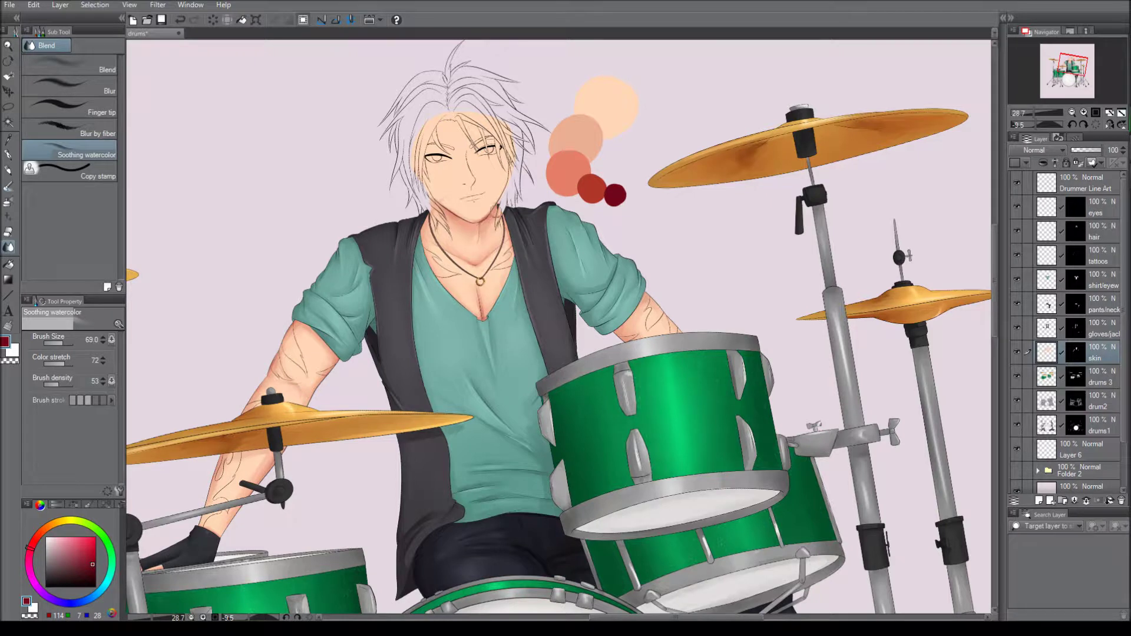
Add a bright red swatch beside the skin palette and tint the skin with it using the Shadow airbrush at size 226.4
{"action": "left_click", "coordinate": [96, 536]}
{"action": "key", "text": "b"}
{"action": "left_click", "coordinate": [628, 159]}
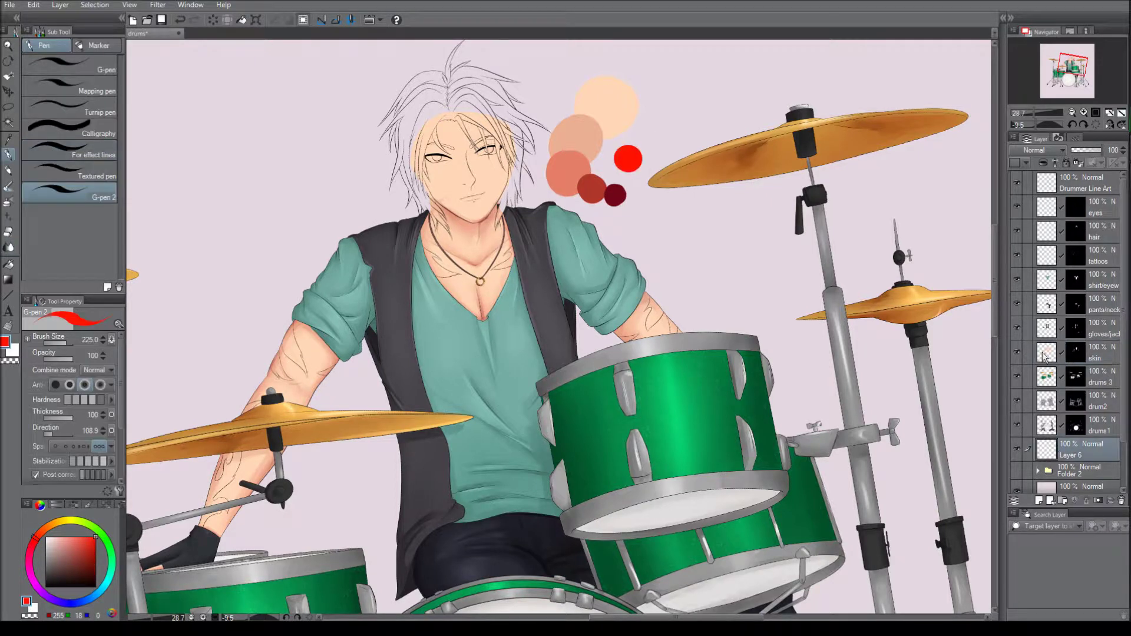
{"action": "key", "text": "b"}
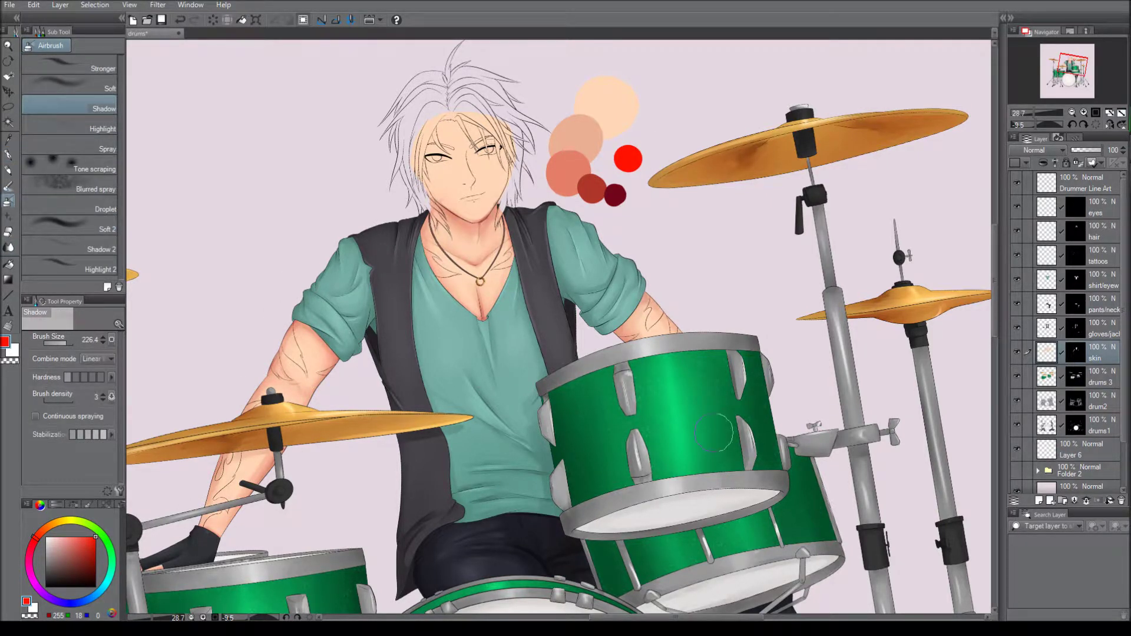
Add two increasingly pale cream swatches, highlight the chest and arms with Opacity watercolor starting at size 46.4, and blend at 69
{"action": "left_click", "coordinate": [615, 102], "text": "alt"}
{"action": "key", "text": "b"}
{"action": "left_click", "coordinate": [649, 90]}
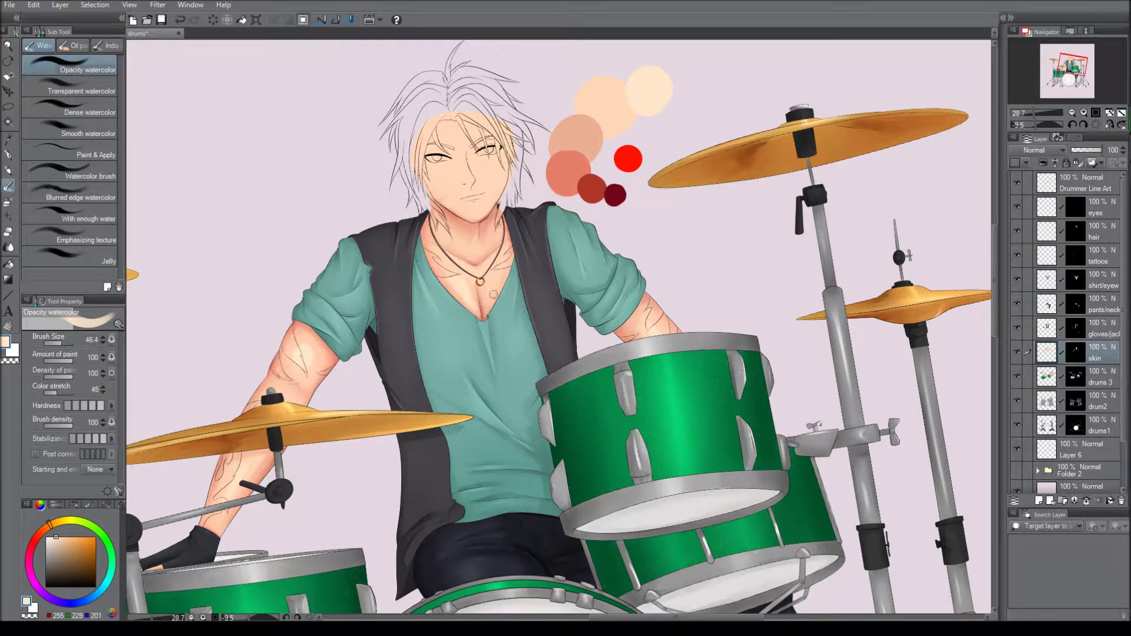
{"action": "key", "text": "j"}
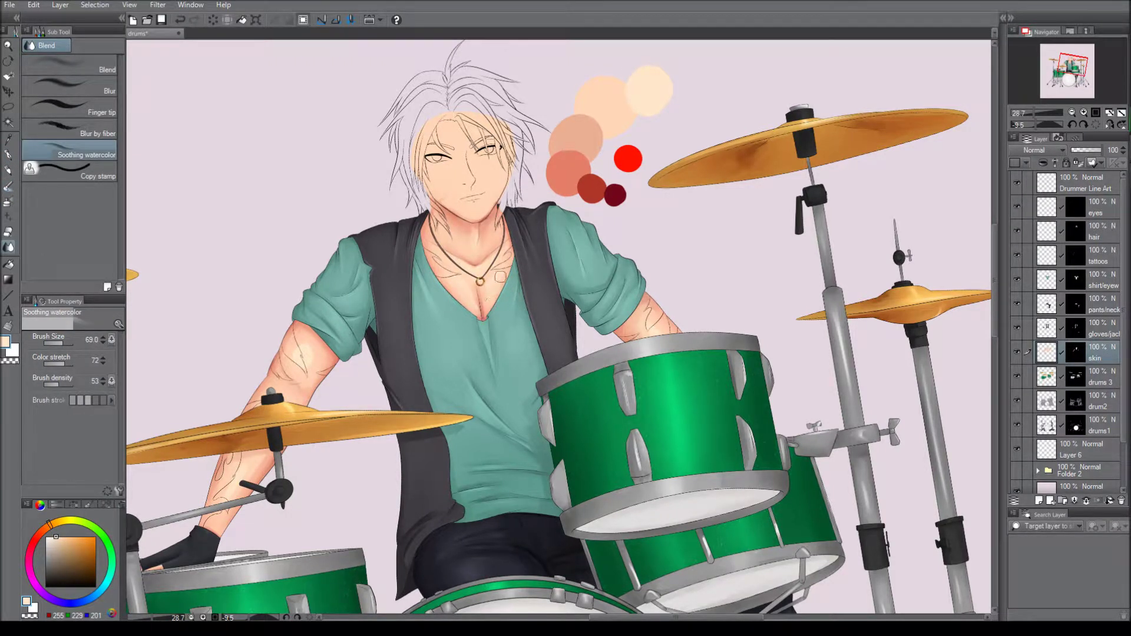
{"action": "left_click", "coordinate": [519, 251], "text": "alt"}
{"action": "key", "text": "b"}
{"action": "left_click", "coordinate": [679, 101]}
{"action": "key", "text": "j"}
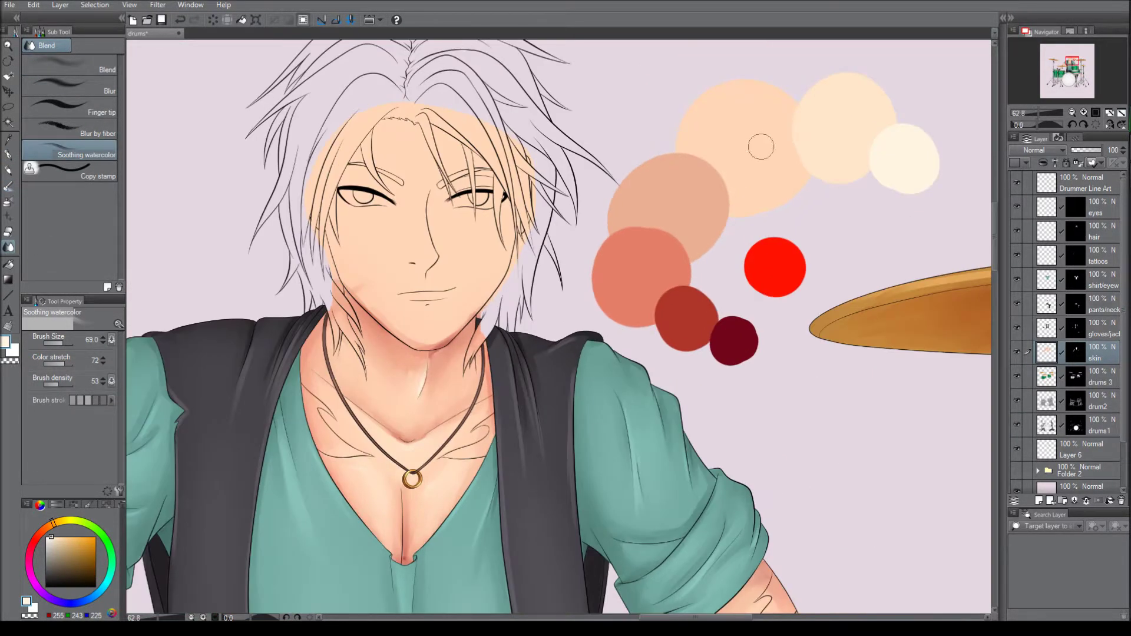
Shade the forehead, brows, nose, mouth and face edges in salmon with Opacity watercolor at size 17.2
{"action": "key", "text": "p"}
{"action": "left_click", "coordinate": [460, 318], "text": "alt"}
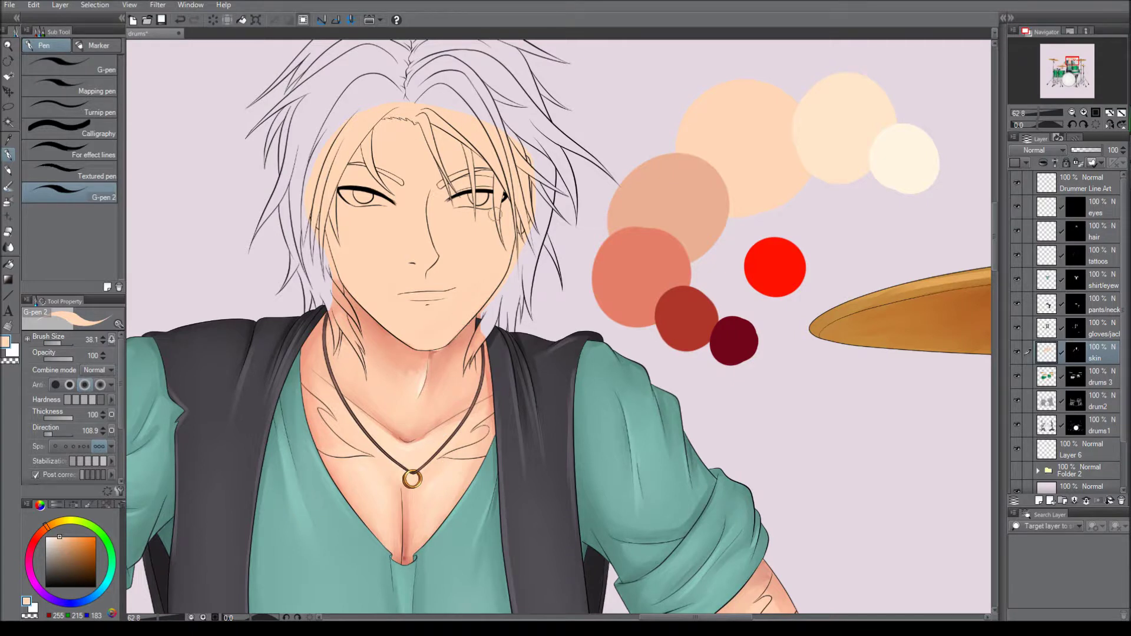
{"action": "key", "text": "b"}
{"action": "left_click_drag", "start_coordinate": [372, 133], "coordinate": [519, 235]}
{"action": "left_click_drag", "start_coordinate": [407, 260], "coordinate": [439, 284]}
{"action": "mouse_move", "coordinate": [344, 172]}
{"action": "left_mouse_down"}
{"action": "mouse_move", "coordinate": [413, 221]}
{"action": "mouse_move", "coordinate": [412, 274]}
{"action": "left_mouse_up"}
{"action": "left_click_drag", "start_coordinate": [433, 183], "coordinate": [439, 272]}
{"action": "left_click_drag", "start_coordinate": [424, 303], "coordinate": [439, 306]}
{"action": "left_click_drag", "start_coordinate": [498, 236], "coordinate": [501, 295]}
{"action": "left_click_drag", "start_coordinate": [406, 305], "coordinate": [447, 307]}
{"action": "left_click_drag", "start_coordinate": [354, 209], "coordinate": [359, 309]}
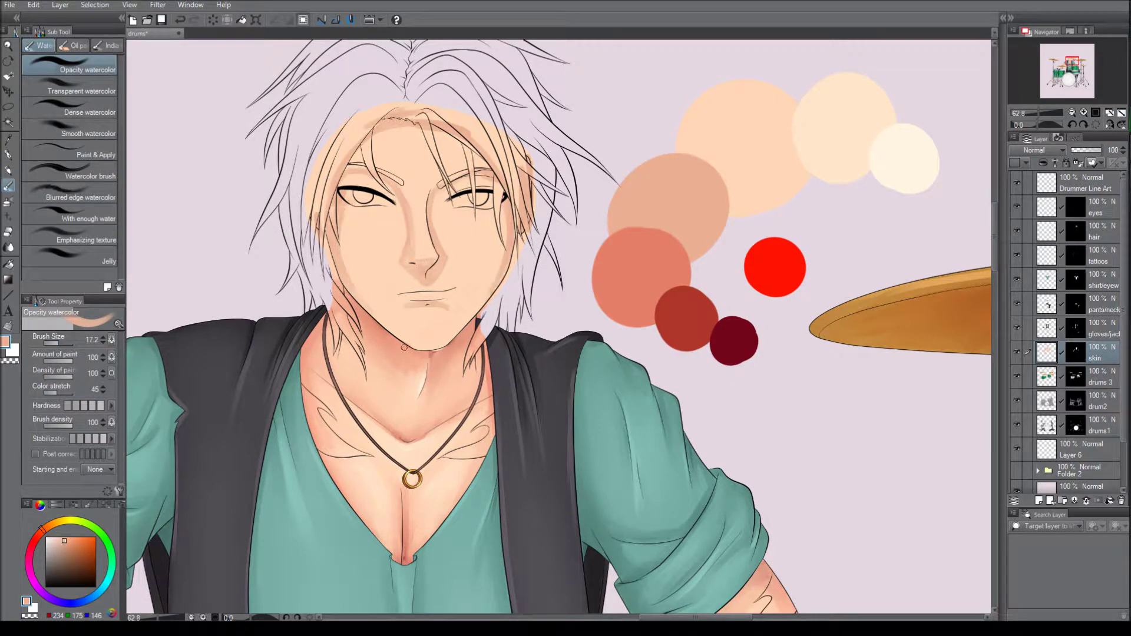
{"action": "mouse_move", "coordinate": [461, 124]}
{"action": "left_mouse_down"}
{"action": "mouse_move", "coordinate": [344, 185]}
{"action": "mouse_move", "coordinate": [339, 271]}
{"action": "left_mouse_up"}
Deepen the shadows at the hairline, eyes, nose and mouth with the coral swatch color and blend them
{"action": "left_click", "coordinate": [617, 258], "text": "alt"}
{"action": "left_click_drag", "start_coordinate": [413, 303], "coordinate": [438, 307]}
{"action": "left_click_drag", "start_coordinate": [465, 171], "coordinate": [513, 259]}
{"action": "left_click_drag", "start_coordinate": [406, 218], "coordinate": [442, 271]}
{"action": "left_click_drag", "start_coordinate": [463, 121], "coordinate": [360, 133]}
{"action": "key", "text": "j"}
{"action": "mouse_move", "coordinate": [330, 201]}
{"action": "left_mouse_down"}
{"action": "mouse_move", "coordinate": [394, 184]}
{"action": "mouse_move", "coordinate": [430, 268]}
{"action": "mouse_move", "coordinate": [472, 177]}
{"action": "mouse_move", "coordinate": [436, 312]}
{"action": "mouse_move", "coordinate": [401, 319]}
{"action": "mouse_move", "coordinate": [421, 248]}
{"action": "mouse_move", "coordinate": [373, 142]}
{"action": "mouse_move", "coordinate": [463, 125]}
{"action": "left_mouse_up"}
Paint dark red into the deepest shadows along the hairline and blend them with Soothing watercolor at size 69
{"action": "left_click", "coordinate": [687, 318], "text": "alt"}
{"action": "key", "text": "b"}
{"action": "left_click", "coordinate": [10, 248]}
{"action": "mouse_move", "coordinate": [389, 121]}
{"action": "left_mouse_down"}
{"action": "mouse_move", "coordinate": [492, 177]}
{"action": "mouse_move", "coordinate": [465, 123]}
{"action": "left_mouse_up"}
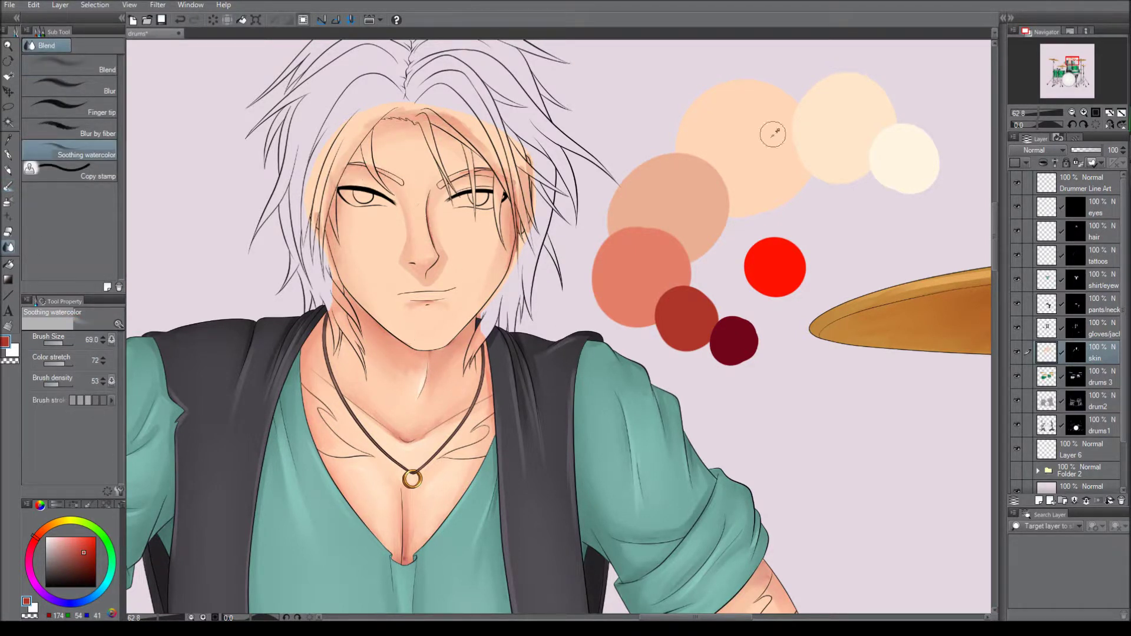
Soften the face shading with peach using the Soft airbrush at size 25.6, and undo the last dab near the mouth
{"action": "left_click", "coordinate": [784, 122], "text": "alt"}
{"action": "key", "text": "b"}
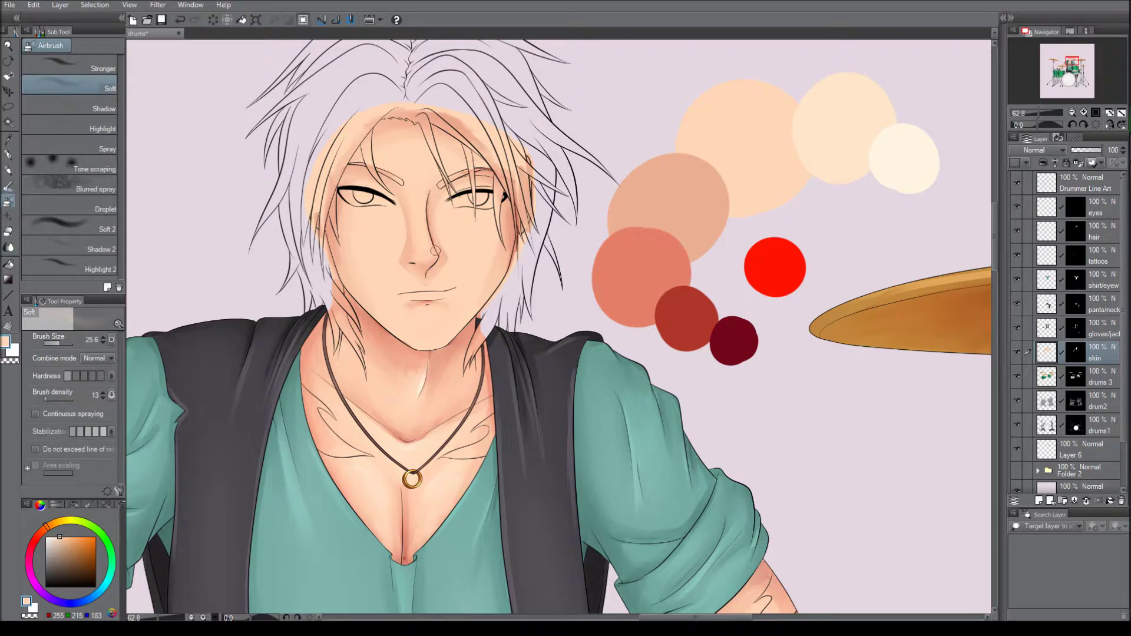
{"action": "key", "text": "b"}
{"action": "left_click", "coordinate": [427, 304]}
{"action": "key", "text": "ctrl+z"}
Paint pale cream highlights on the face at size 46.4, brighten them with the lightest cream, and blend at size 69
{"action": "left_click", "coordinate": [392, 158], "text": "alt"}
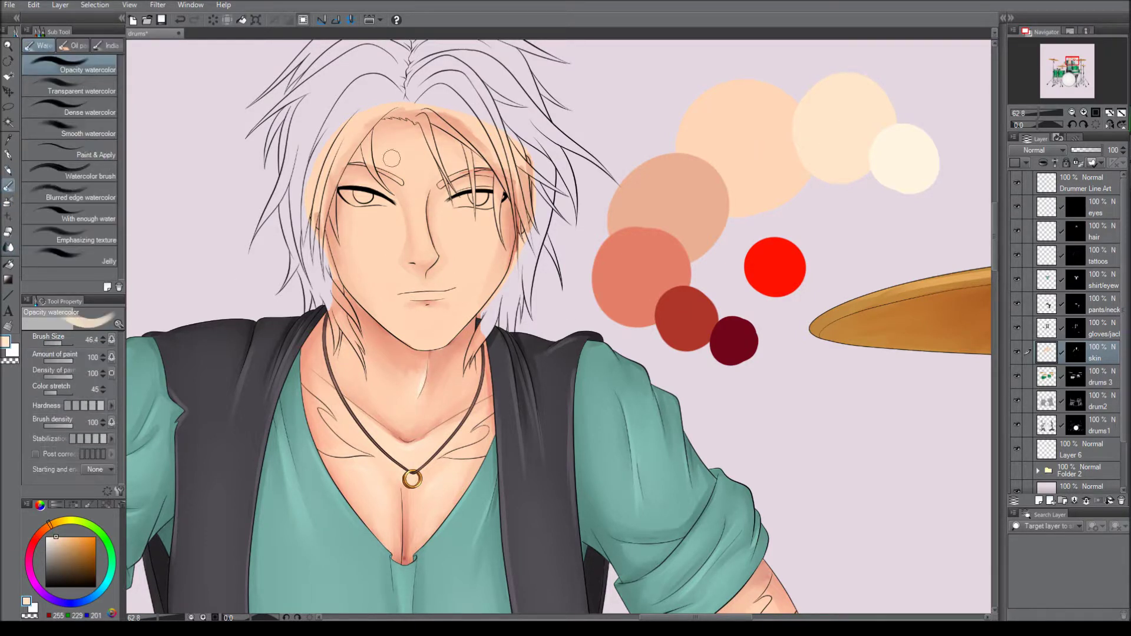
{"action": "key", "text": "j"}
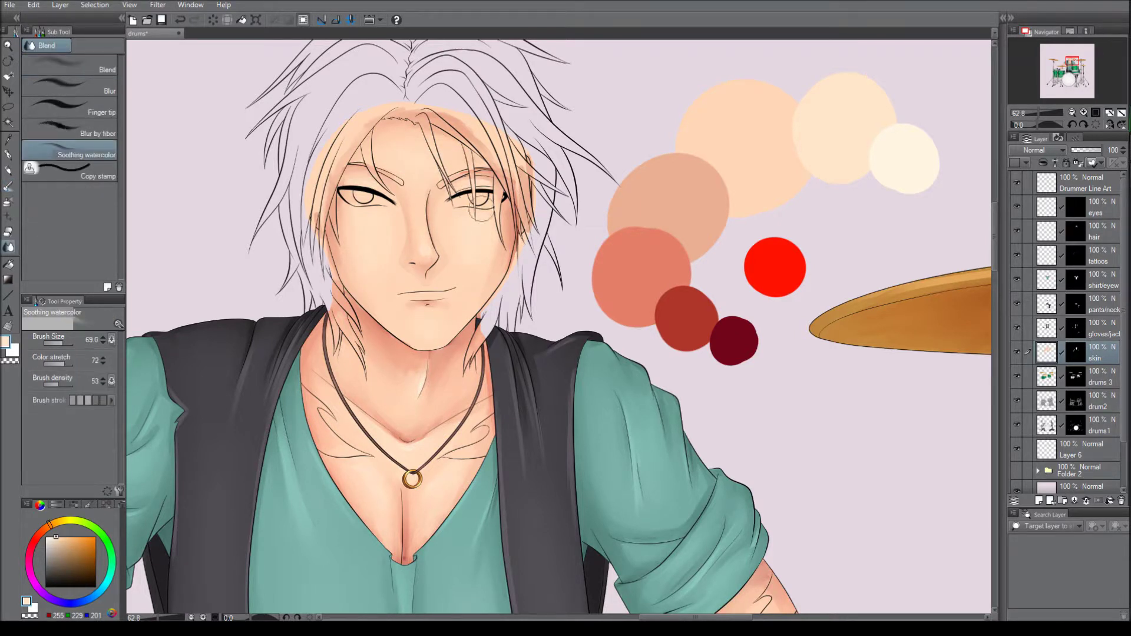
{"action": "left_click", "coordinate": [734, 340], "text": "alt"}
{"action": "left_click", "coordinate": [435, 226], "text": "alt"}
{"action": "left_click", "coordinate": [411, 174], "text": "alt"}
{"action": "key", "text": "b"}
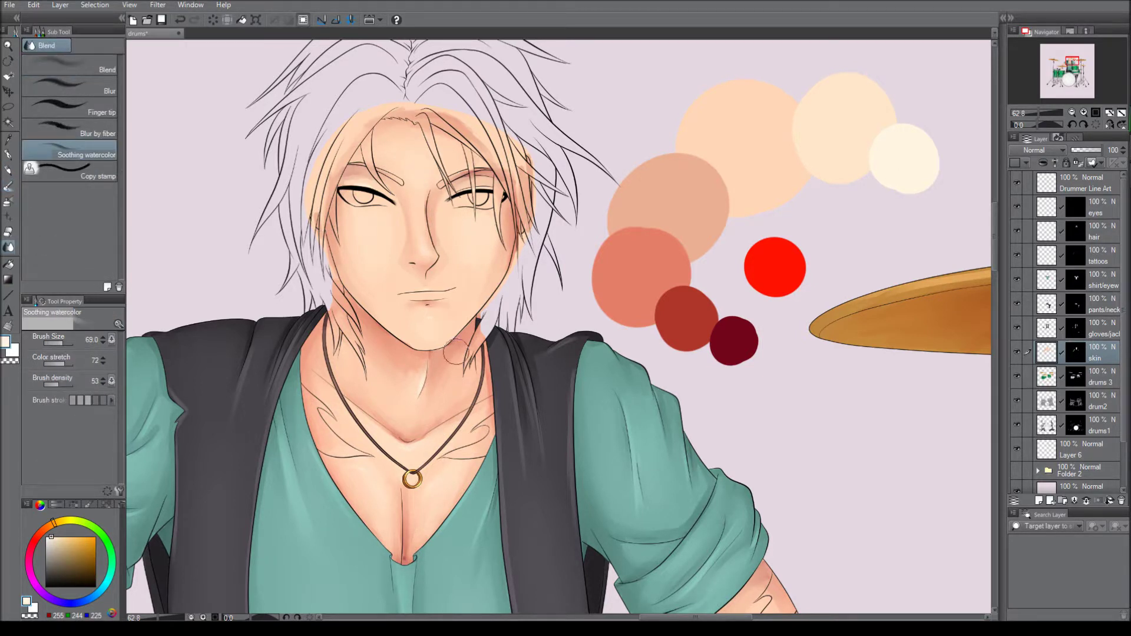
Tint the face with bright red using the Shadow airbrush at size 125 and shade the lips in coral at size 6.4
{"action": "left_click", "coordinate": [752, 259], "text": "alt"}
{"action": "key", "text": "b"}
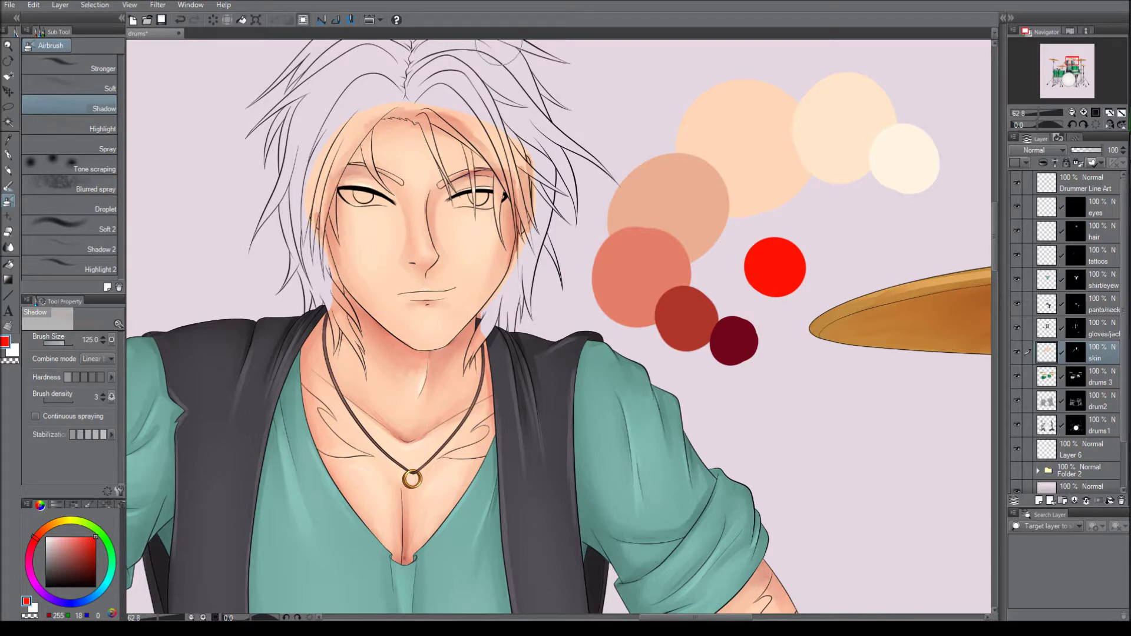
{"action": "left_click", "coordinate": [648, 265], "text": "alt"}
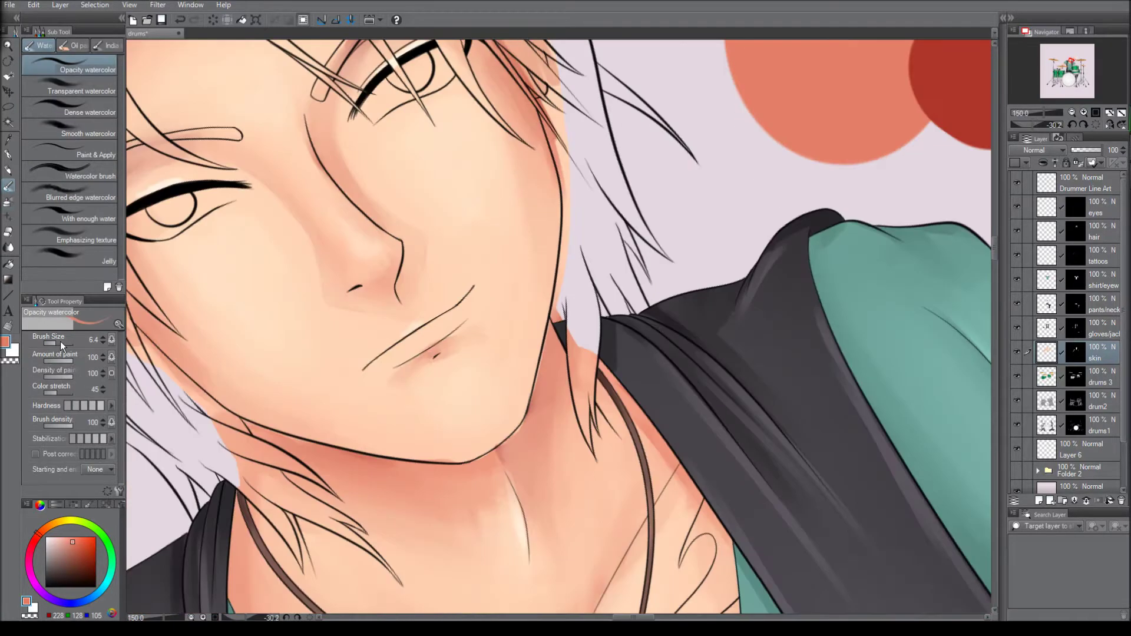
{"action": "left_click_drag", "start_coordinate": [60, 342], "coordinate": [66, 342]}
{"action": "left_click_drag", "start_coordinate": [471, 294], "coordinate": [359, 428]}
Redden the face shadows with the Shadow airbrush at size 125 and add fine coral accents with Opacity watercolor at 6.4
{"action": "left_click", "coordinate": [707, 70], "text": "alt"}
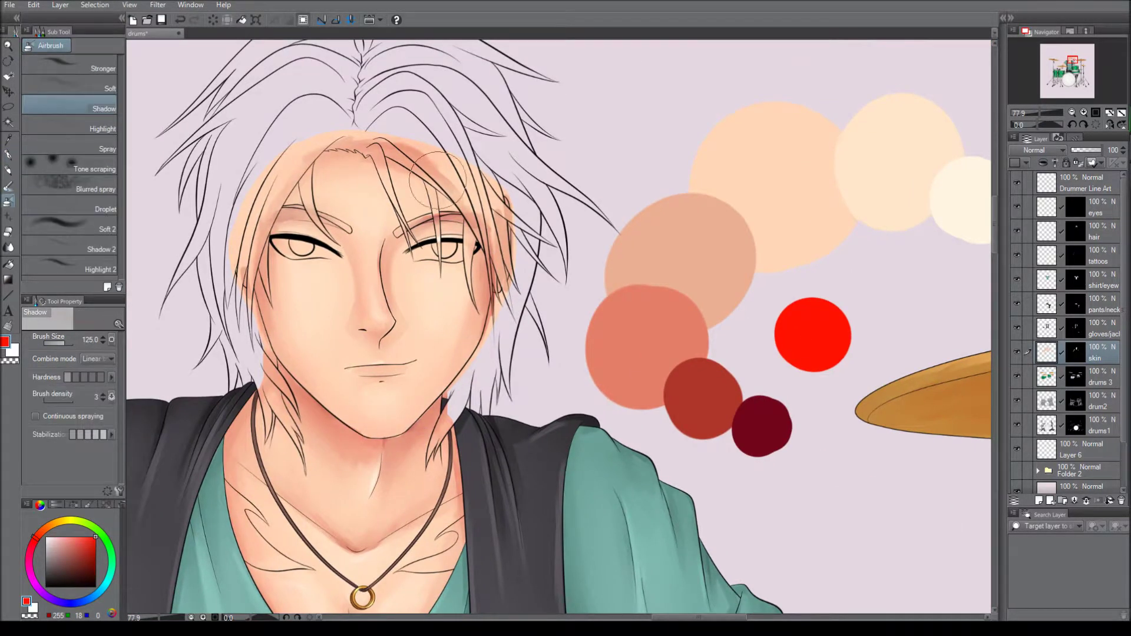
{"action": "key", "text": "b"}
{"action": "left_click", "coordinate": [383, 190], "text": "alt"}
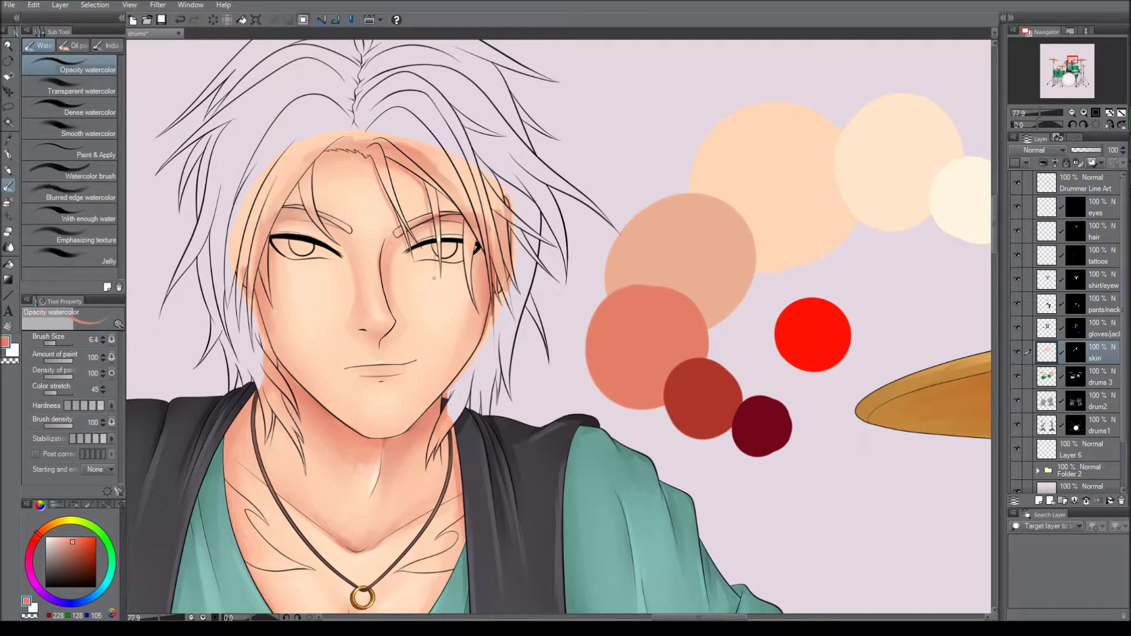
{"action": "scroll", "coordinate": [559, 329], "scroll_direction": "up", "scroll_amount": 5}
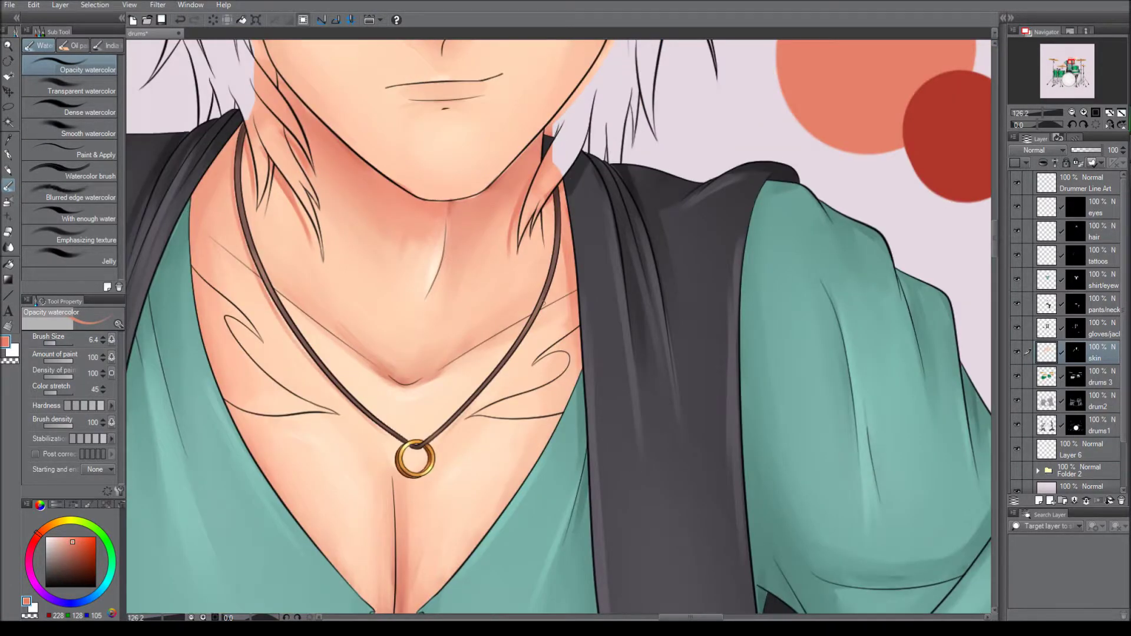
{"action": "scroll", "coordinate": [407, 506], "scroll_direction": "down", "scroll_amount": 6}
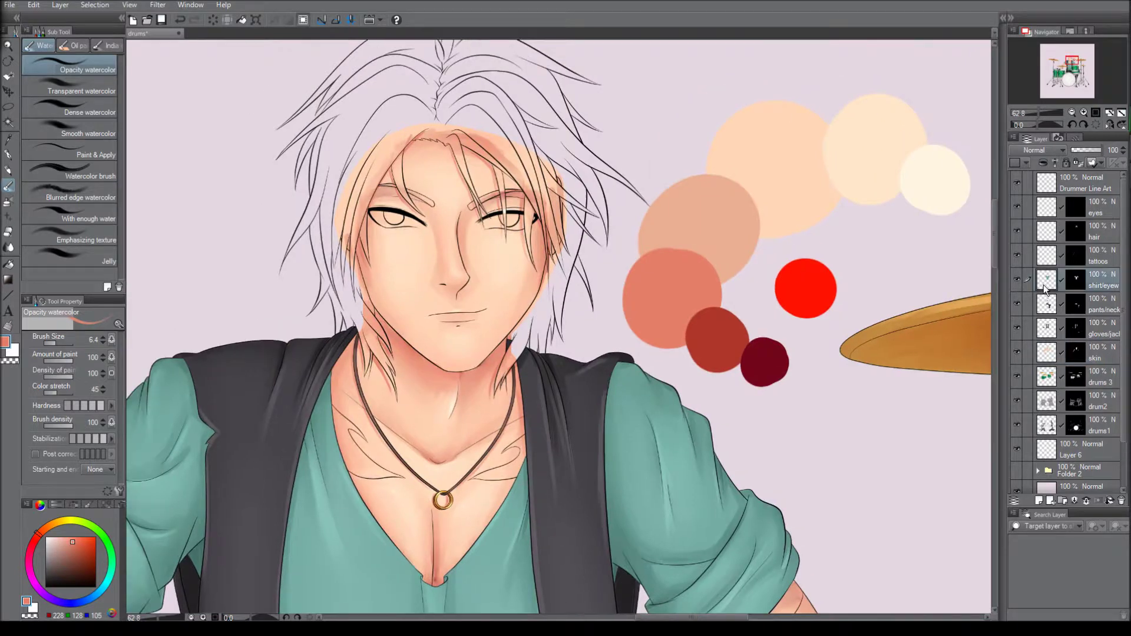
Color the whites of both eyes on the shirt/eyewhites layer and shade them in light grey at size 6.4
{"action": "scroll", "coordinate": [521, 399], "scroll_direction": "up", "scroll_amount": 5}
{"action": "left_click_drag", "start_coordinate": [465, 230], "coordinate": [524, 212]}
{"action": "mouse_move", "coordinate": [171, 357]}
{"action": "left_mouse_down"}
{"action": "mouse_move", "coordinate": [279, 337]}
{"action": "mouse_move", "coordinate": [268, 335]}
{"action": "left_mouse_up"}
{"action": "key", "text": "ctrl+@"}
{"action": "left_click_drag", "start_coordinate": [501, 212], "coordinate": [551, 232]}
{"action": "scroll", "coordinate": [484, 217], "scroll_direction": "down", "scroll_amount": 4}
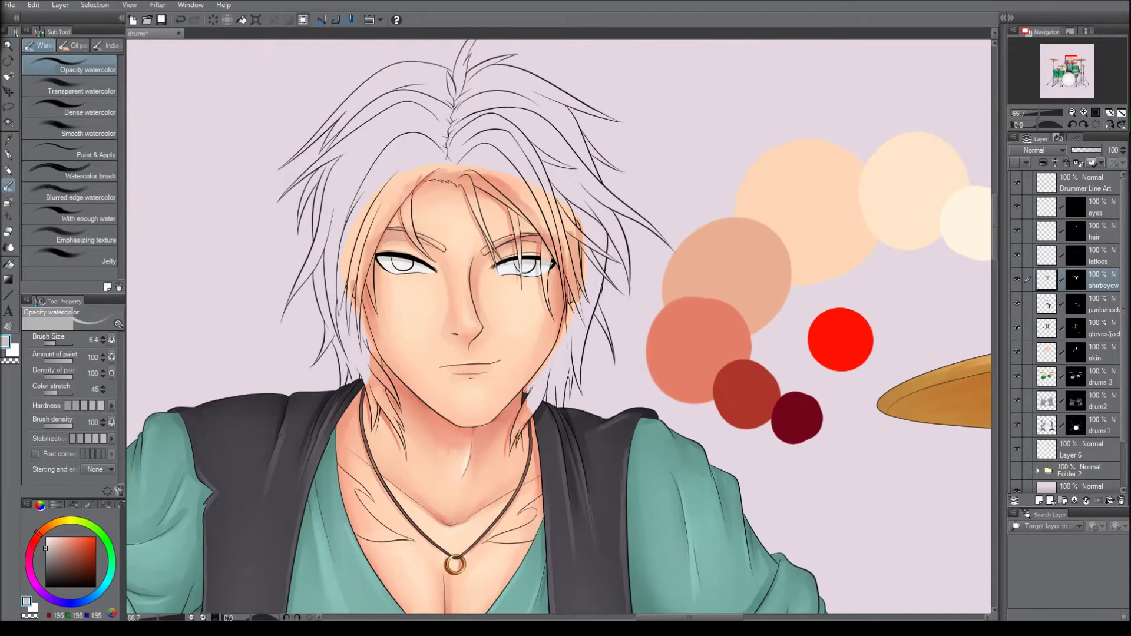
Fill the shoe behind the cymbal stand with reddish brown on the gloves/jacket layer
{"action": "key", "text": "b"}
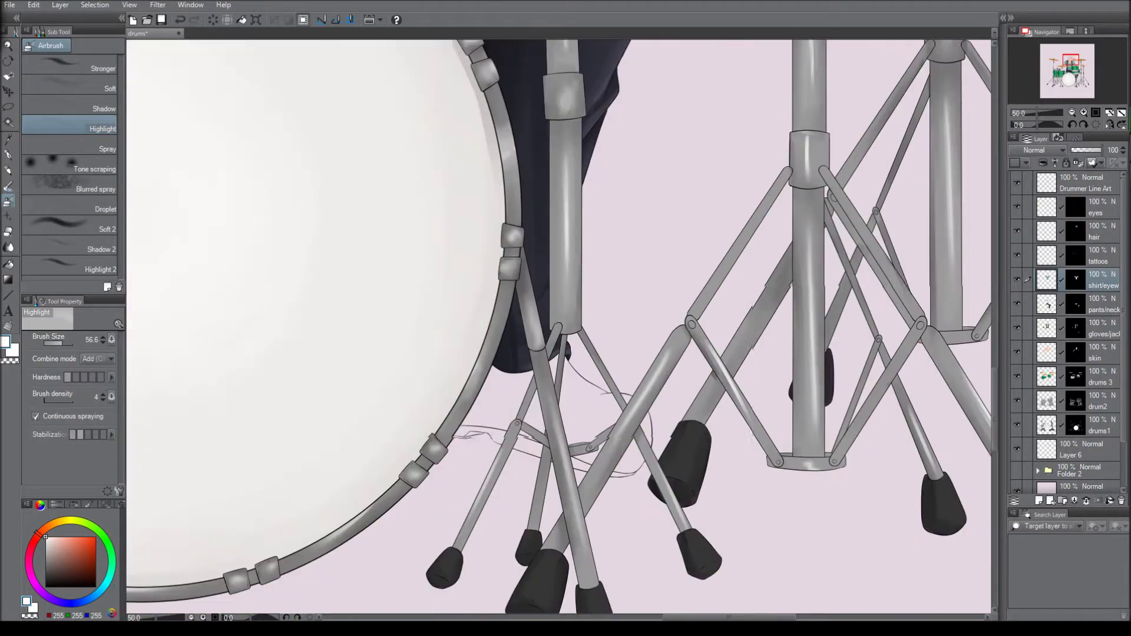
{"action": "left_click_drag", "start_coordinate": [501, 377], "coordinate": [624, 436]}
{"action": "left_click", "coordinate": [59, 345]}
{"action": "mouse_move", "coordinate": [506, 362]}
{"action": "left_mouse_down"}
{"action": "mouse_move", "coordinate": [471, 424]}
{"action": "mouse_move", "coordinate": [519, 418]}
{"action": "left_mouse_up"}
{"action": "left_click_drag", "start_coordinate": [575, 366], "coordinate": [627, 454]}
{"action": "left_click_drag", "start_coordinate": [489, 407], "coordinate": [625, 463]}
{"action": "mouse_move", "coordinate": [513, 377]}
{"action": "left_mouse_down"}
{"action": "mouse_move", "coordinate": [567, 425]}
{"action": "mouse_move", "coordinate": [622, 389]}
{"action": "left_mouse_up"}
Paint a lighter highlight and dark brown shadows on the shoe with Opacity watercolor at size 38.1, and blend them
{"action": "left_click", "coordinate": [567, 425], "text": "alt"}
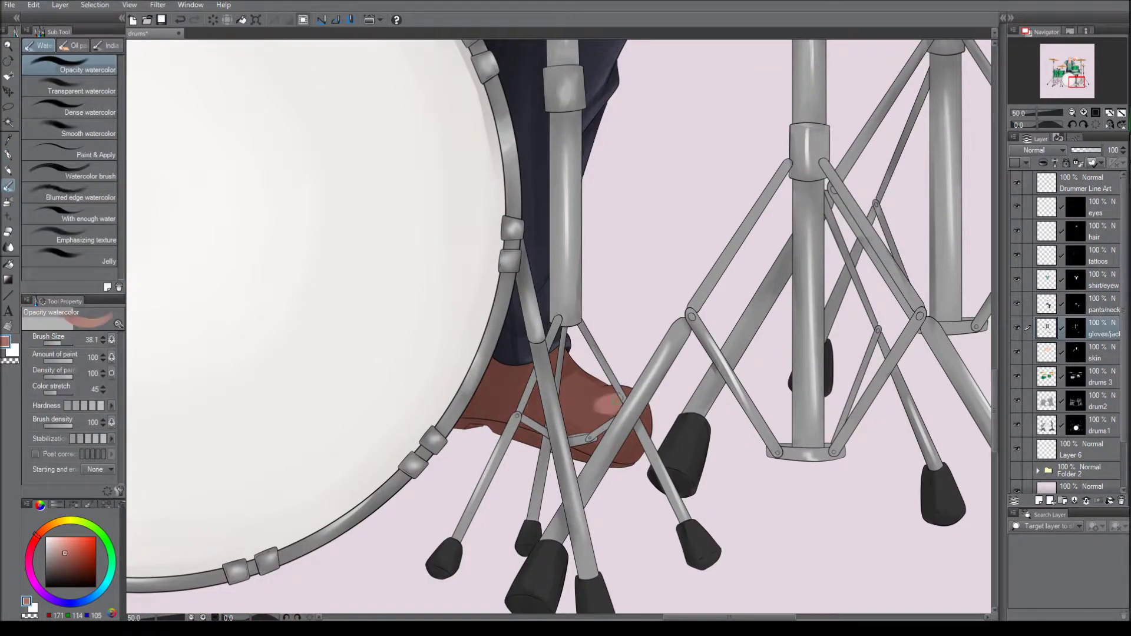
{"action": "left_click", "coordinate": [485, 401], "text": "alt"}
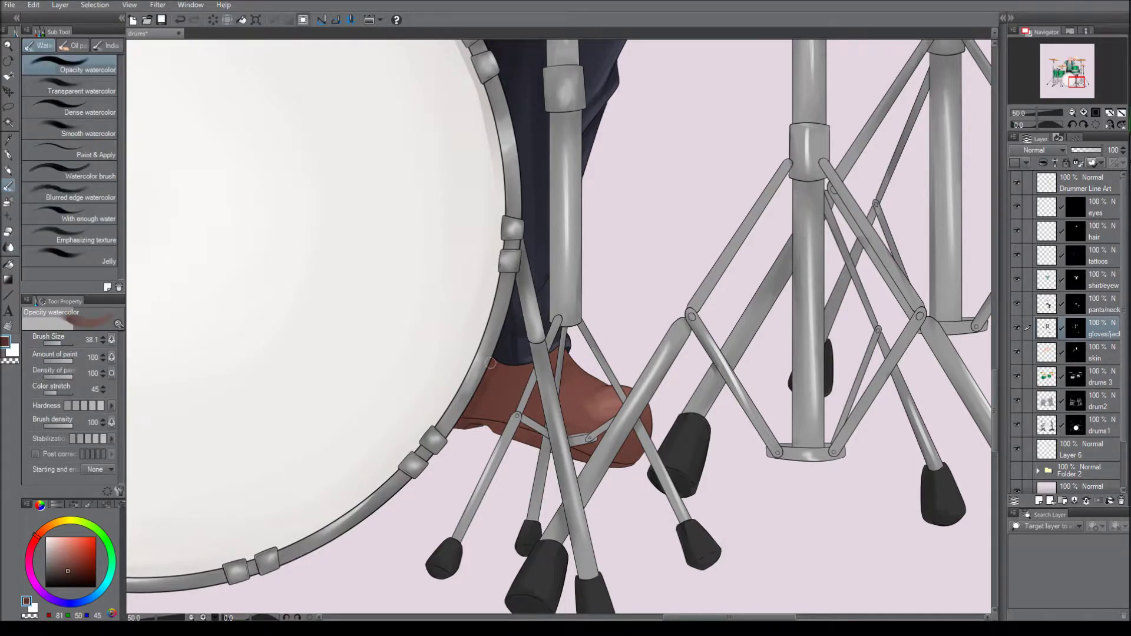
{"action": "key", "text": "j"}
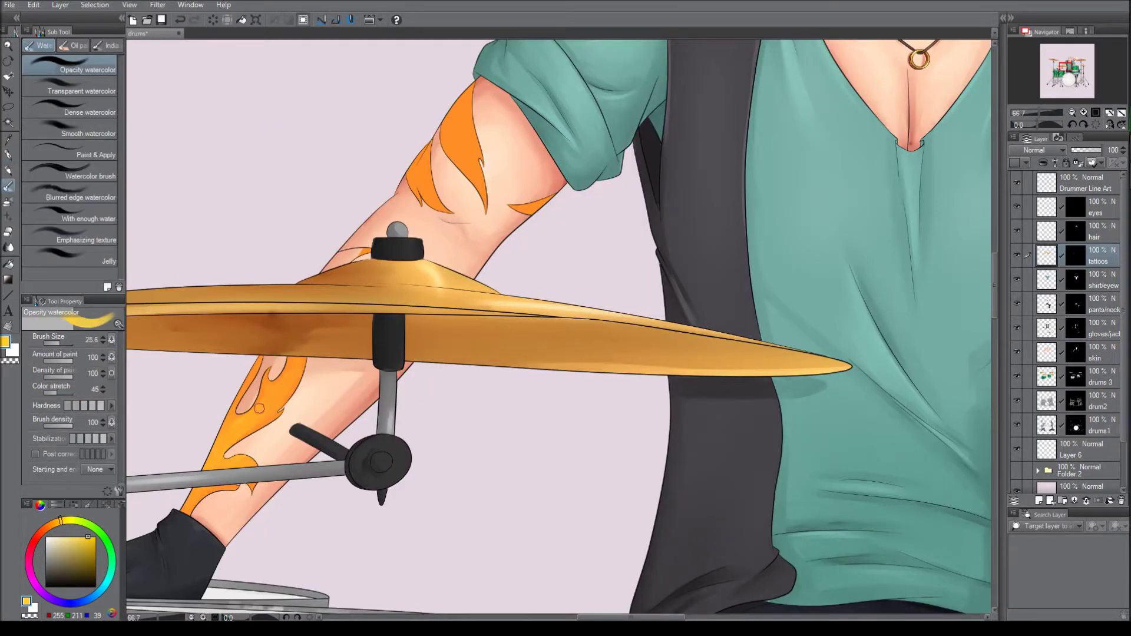
Paint yellow into the orange flame tattoos on the tattoos layer with Opacity watercolor at size 25.6
{"action": "left_click_drag", "start_coordinate": [260, 425], "coordinate": [250, 363]}
{"action": "left_click_drag", "start_coordinate": [419, 168], "coordinate": [460, 97]}
{"action": "scroll", "coordinate": [559, 330], "scroll_direction": "down", "scroll_amount": 3}
{"action": "scroll", "coordinate": [517, 305], "scroll_direction": "up", "scroll_amount": 3}
{"action": "left_click_drag", "start_coordinate": [513, 271], "coordinate": [517, 305]}
Paint red shading along the edges of the arm and chest flame tattoos with Opacity watercolor at size 21
{"action": "left_click", "coordinate": [95, 544]}
{"action": "mouse_move", "coordinate": [516, 259]}
{"action": "left_mouse_down"}
{"action": "mouse_move", "coordinate": [490, 331]}
{"action": "mouse_move", "coordinate": [551, 330]}
{"action": "mouse_move", "coordinate": [551, 348]}
{"action": "left_mouse_up"}
{"action": "mouse_move", "coordinate": [551, 347]}
{"action": "left_mouse_down"}
{"action": "mouse_move", "coordinate": [834, 499]}
{"action": "mouse_move", "coordinate": [850, 493]}
{"action": "left_mouse_up"}
{"action": "mouse_move", "coordinate": [507, 253]}
{"action": "left_mouse_down"}
{"action": "mouse_move", "coordinate": [326, 226]}
{"action": "mouse_move", "coordinate": [324, 268]}
{"action": "left_mouse_up"}
{"action": "left_click_drag", "start_coordinate": [395, 282], "coordinate": [719, 255]}
{"action": "left_click_drag", "start_coordinate": [309, 303], "coordinate": [277, 413]}
{"action": "left_click_drag", "start_coordinate": [265, 365], "coordinate": [247, 424]}
{"action": "mouse_move", "coordinate": [347, 433]}
{"action": "left_mouse_down"}
{"action": "mouse_move", "coordinate": [387, 413]}
{"action": "mouse_move", "coordinate": [348, 430]}
{"action": "left_mouse_up"}
{"action": "left_click_drag", "start_coordinate": [273, 359], "coordinate": [259, 417]}
{"action": "mouse_move", "coordinate": [313, 312]}
{"action": "left_mouse_down"}
{"action": "mouse_move", "coordinate": [289, 407]}
{"action": "mouse_move", "coordinate": [309, 427]}
{"action": "mouse_move", "coordinate": [507, 306]}
{"action": "mouse_move", "coordinate": [595, 143]}
{"action": "left_mouse_up"}
{"action": "left_click_drag", "start_coordinate": [377, 283], "coordinate": [354, 377]}
{"action": "mouse_move", "coordinate": [421, 283]}
{"action": "left_mouse_down"}
{"action": "mouse_move", "coordinate": [371, 383]}
{"action": "mouse_move", "coordinate": [406, 288]}
{"action": "left_mouse_up"}
{"action": "scroll", "coordinate": [570, 454], "scroll_direction": "down", "scroll_amount": 2}
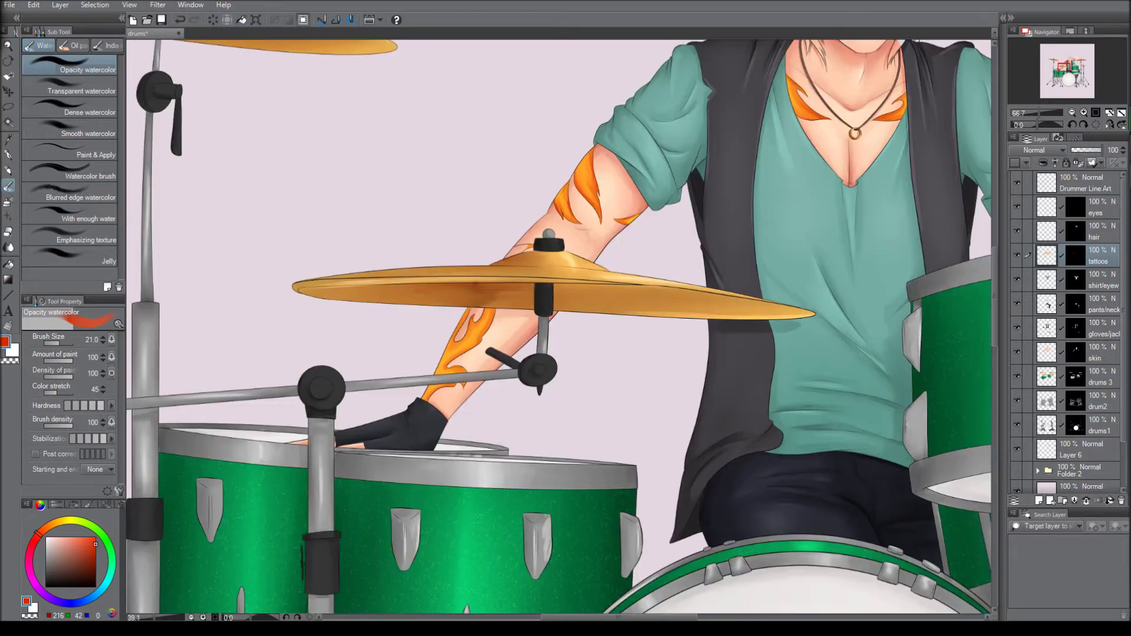
Airbrush red Shadow at size 102.5 and orange Highlight at 56.6 onto the tattoos, and blur them at size 185.7
{"action": "key", "text": "b"}
{"action": "left_click", "coordinate": [96, 536]}
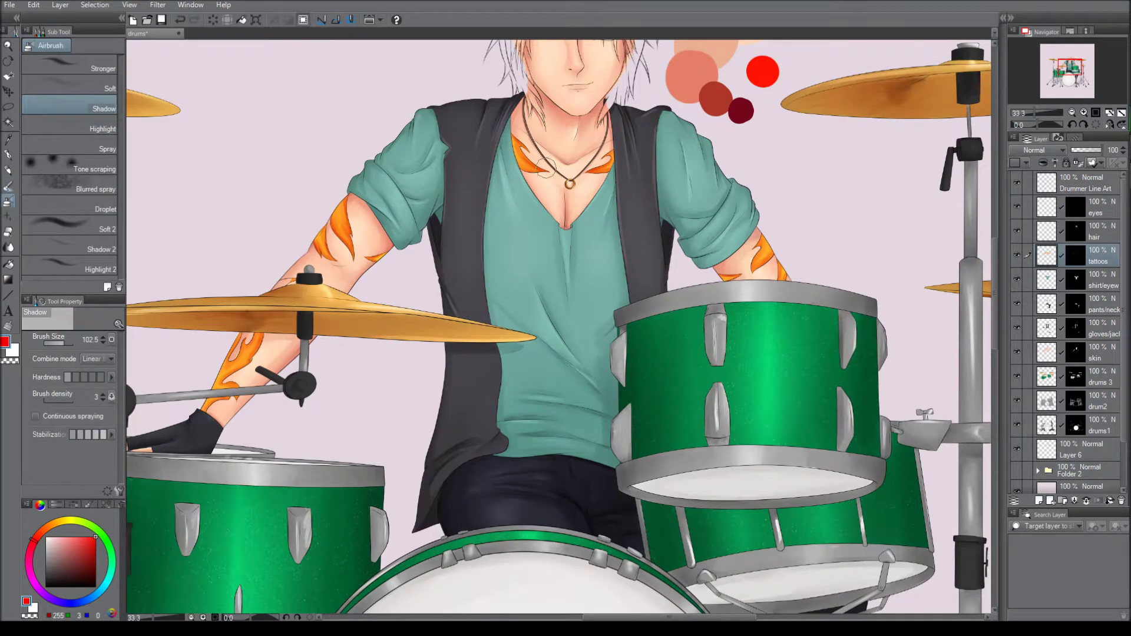
{"action": "left_click", "coordinate": [746, 261], "text": "alt"}
{"action": "left_click", "coordinate": [100, 129]}
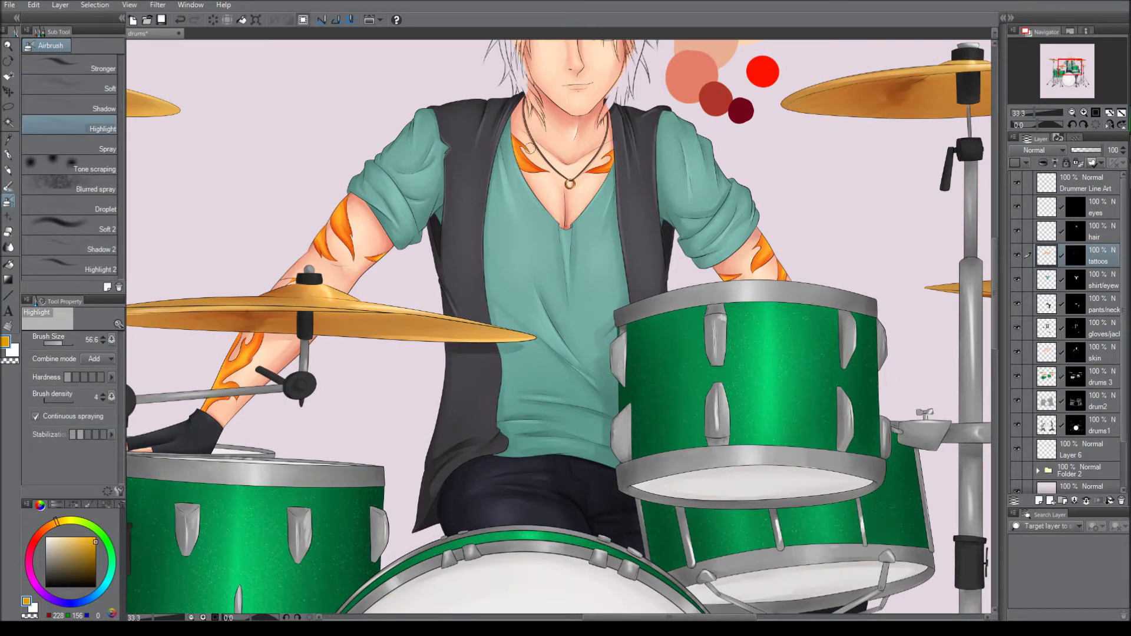
{"action": "key", "text": "j"}
{"action": "scroll", "coordinate": [563, 330], "scroll_direction": "up", "scroll_amount": 2}
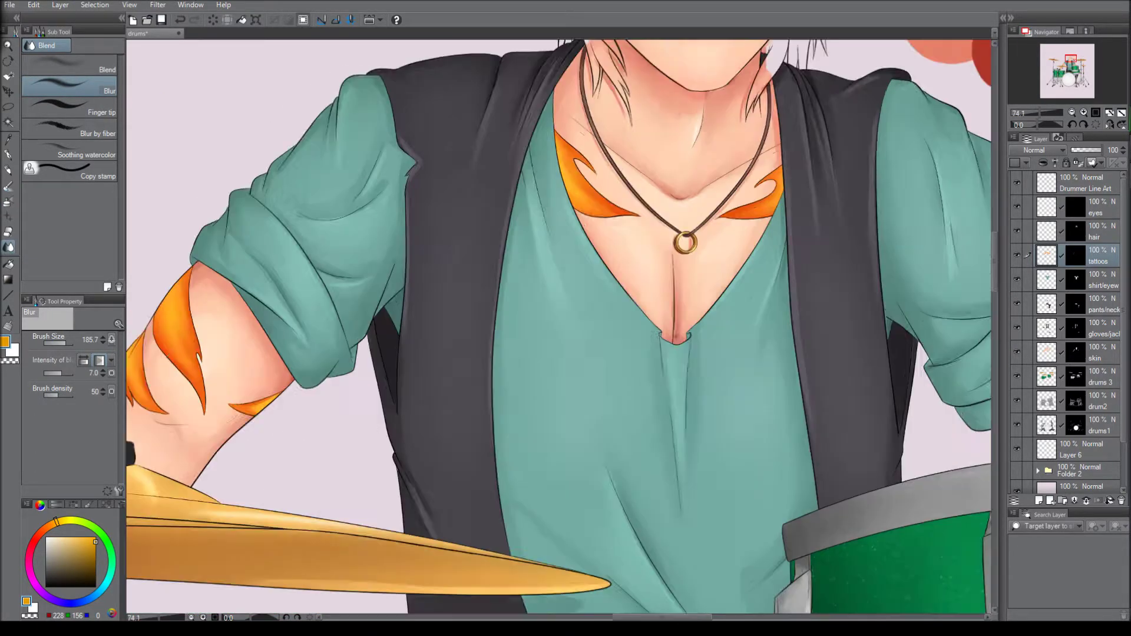
Shade the flame tattoos on the arms and chest with orange and yellow-orange using the Shadow airbrush at size 56.6
{"action": "key", "text": "b"}
{"action": "left_click", "coordinate": [100, 109]}
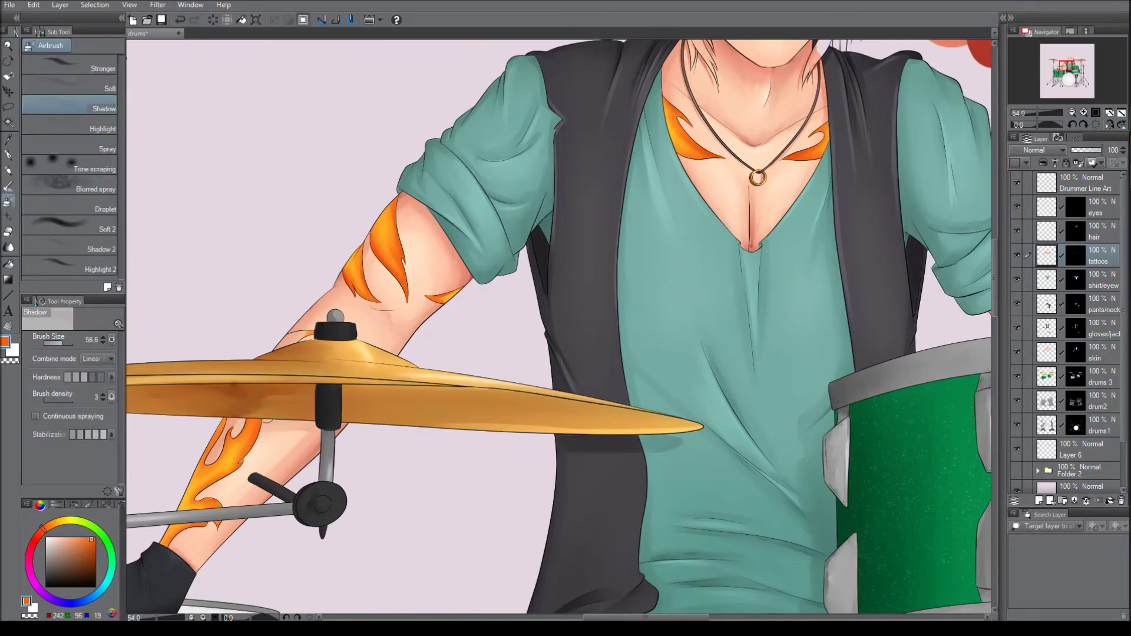
{"action": "left_click", "coordinate": [296, 333], "text": "alt"}
{"action": "key", "text": "b"}
{"action": "left_click", "coordinate": [295, 340], "text": "alt"}
{"action": "key", "text": "b"}
{"action": "left_click_drag", "start_coordinate": [707, 177], "coordinate": [257, 263]}
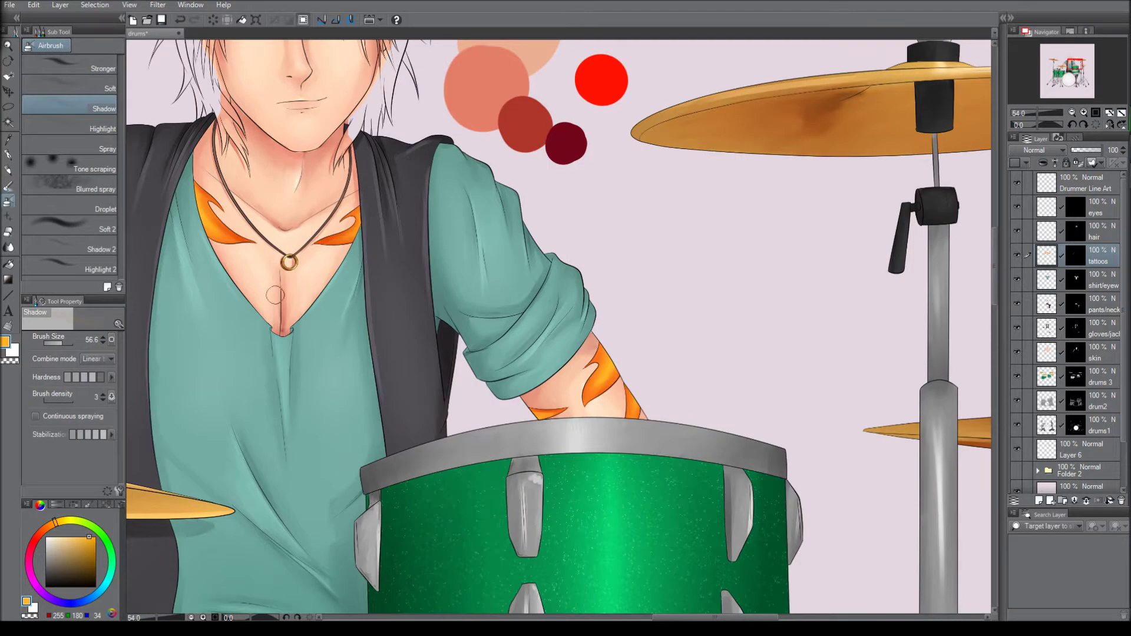
Add a bright yellow glow to the arm and chest tattoos with the Soft airbrush at size 46.4
{"action": "scroll", "coordinate": [888, 183], "scroll_direction": "down", "scroll_amount": 2}
{"action": "left_click_drag", "start_coordinate": [530, 353], "coordinate": [679, 275]}
{"action": "left_click", "coordinate": [100, 88]}
{"action": "left_click", "coordinate": [76, 521]}
{"action": "left_click_drag", "start_coordinate": [530, 295], "coordinate": [400, 371]}
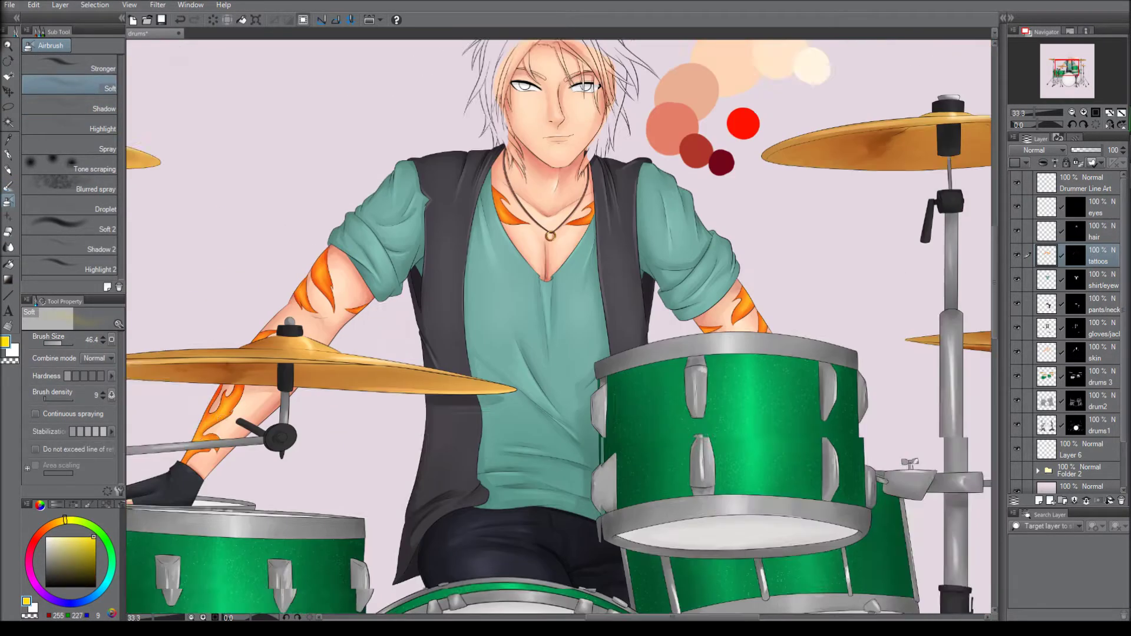
Fill the hair and eyebrows with flat crimson on the hair layer using G-pen 2 at size 150
{"action": "scroll", "coordinate": [659, 235], "scroll_direction": "up", "scroll_amount": 2}
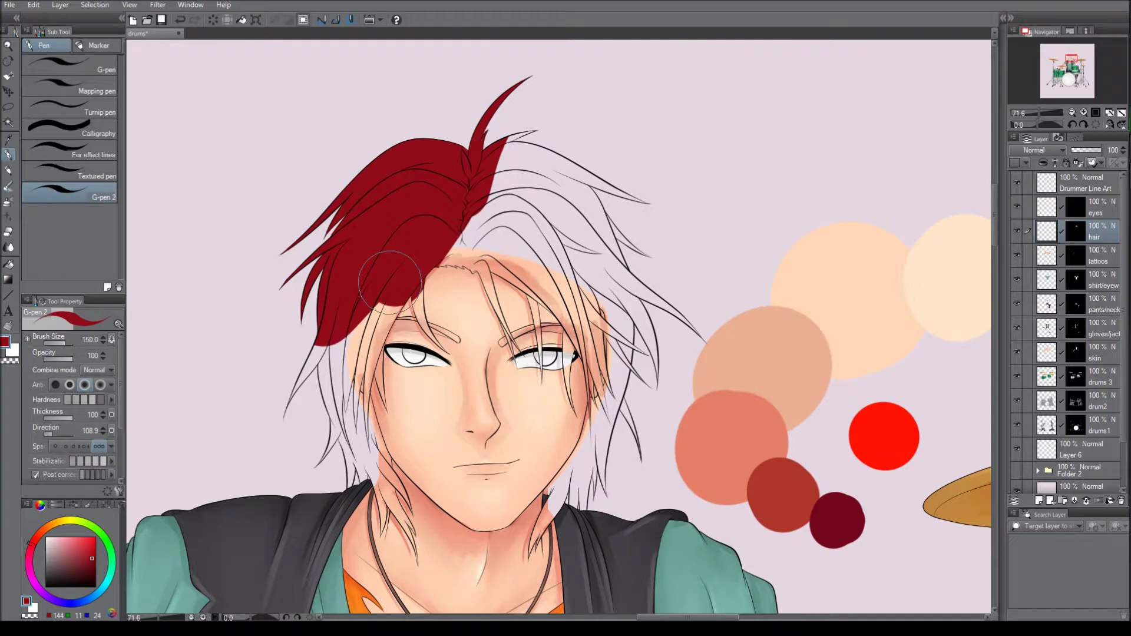
{"action": "left_click_drag", "start_coordinate": [389, 280], "coordinate": [365, 471]}
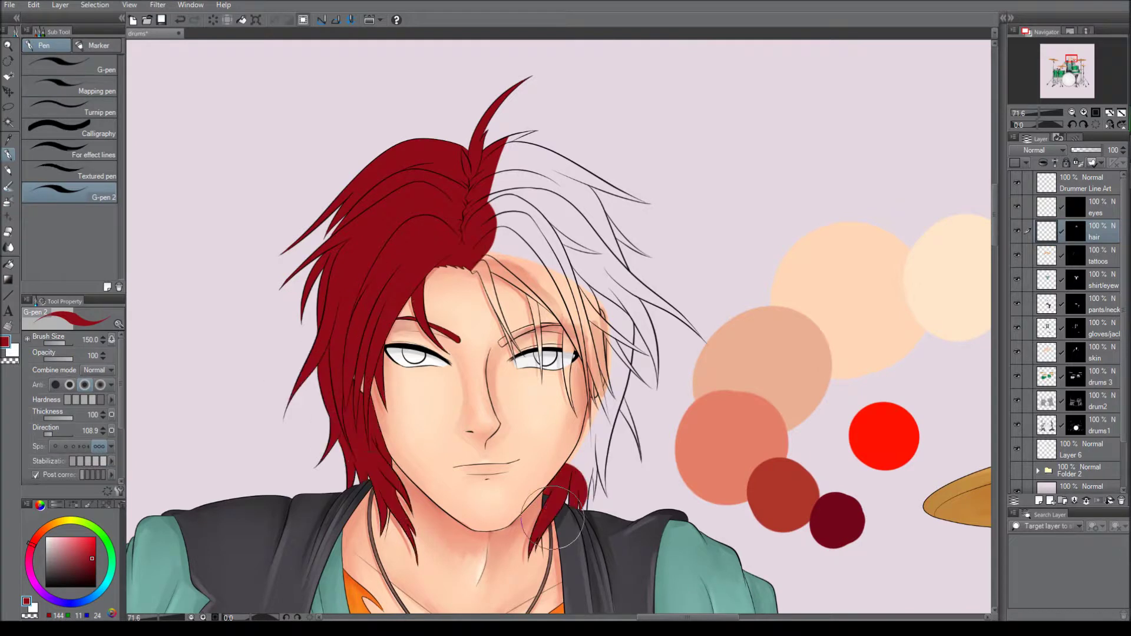
{"action": "left_click_drag", "start_coordinate": [559, 306], "coordinate": [589, 472]}
{"action": "left_click_drag", "start_coordinate": [589, 265], "coordinate": [519, 177]}
Shade the hair strands with dark red using the Watercolor brush at sizes 17.2 to 21, deepening the folds around the parting
{"action": "key", "text": "b"}
{"action": "left_click_drag", "start_coordinate": [69, 346], "coordinate": [76, 346]}
{"action": "mouse_move", "coordinate": [467, 186]}
{"action": "left_mouse_down"}
{"action": "mouse_move", "coordinate": [468, 227]}
{"action": "mouse_move", "coordinate": [445, 198]}
{"action": "left_mouse_up"}
{"action": "left_click_drag", "start_coordinate": [356, 203], "coordinate": [344, 224]}
{"action": "mouse_move", "coordinate": [448, 189]}
{"action": "left_mouse_down"}
{"action": "mouse_move", "coordinate": [456, 233]}
{"action": "mouse_move", "coordinate": [383, 248]}
{"action": "left_mouse_up"}
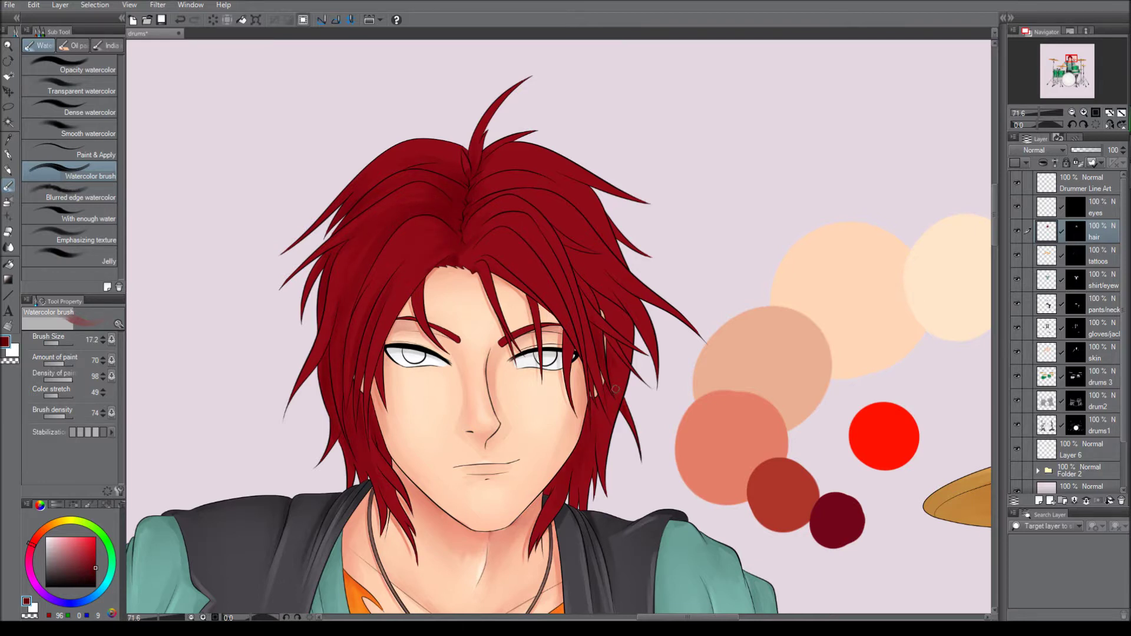
{"action": "key", "text": "]"}
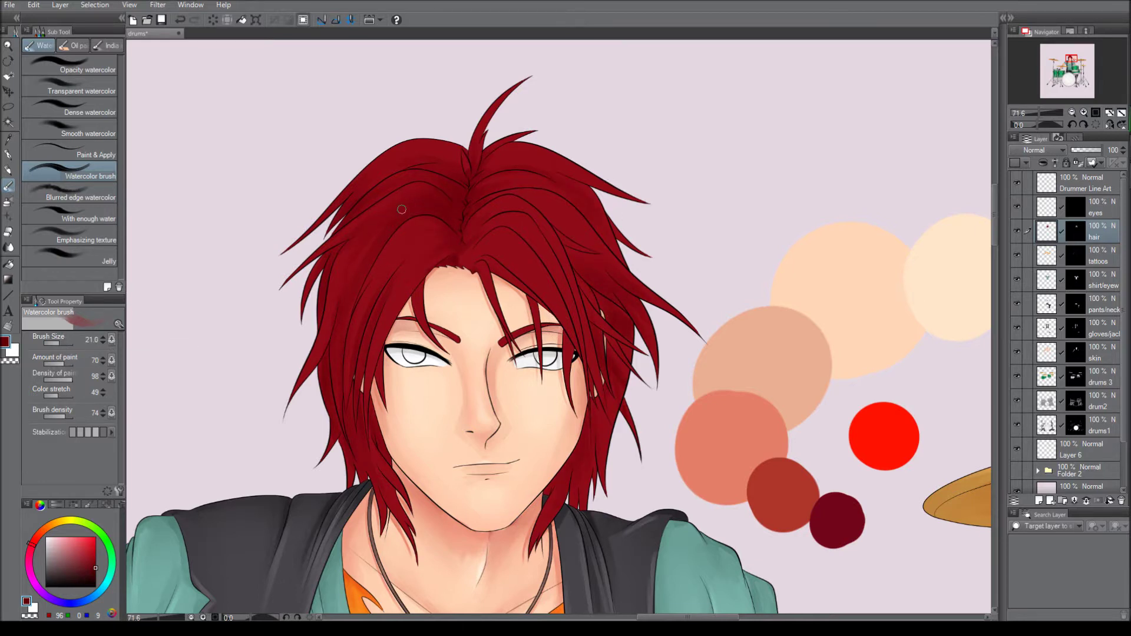
{"action": "scroll", "coordinate": [362, 212], "scroll_direction": "right", "scroll_amount": 2}
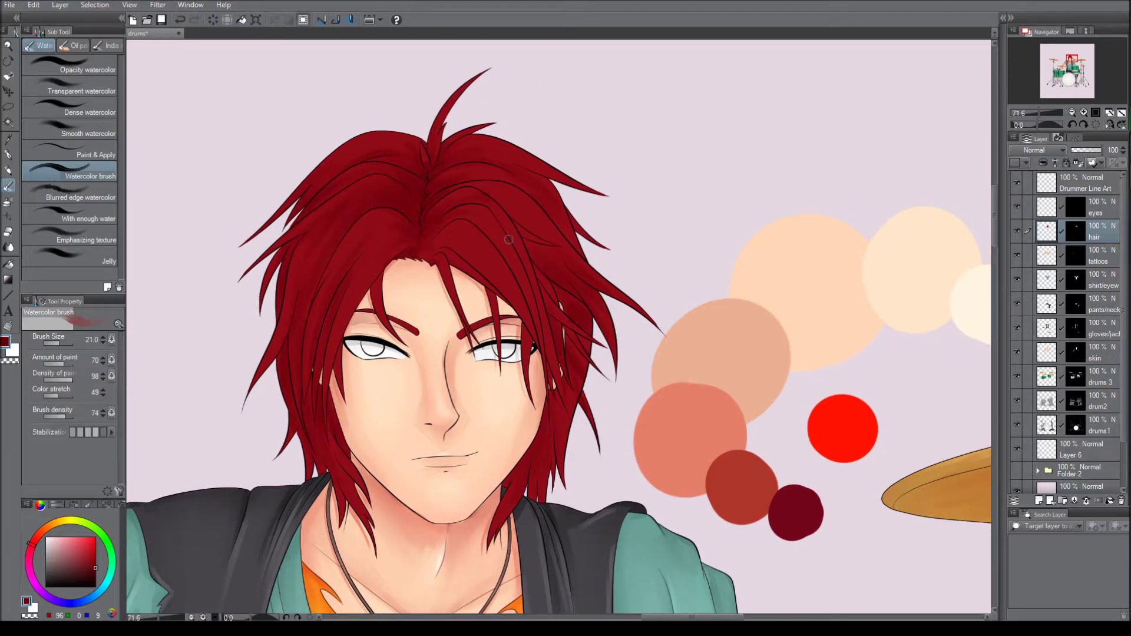
{"action": "left_click", "coordinate": [96, 572]}
{"action": "key", "text": "["}
{"action": "key", "text": "["}
Paint lighter red highlight strands through the hair with the Watercolor brush at sizes 14.1 and 9.5
{"action": "left_click", "coordinate": [318, 302], "text": "alt"}
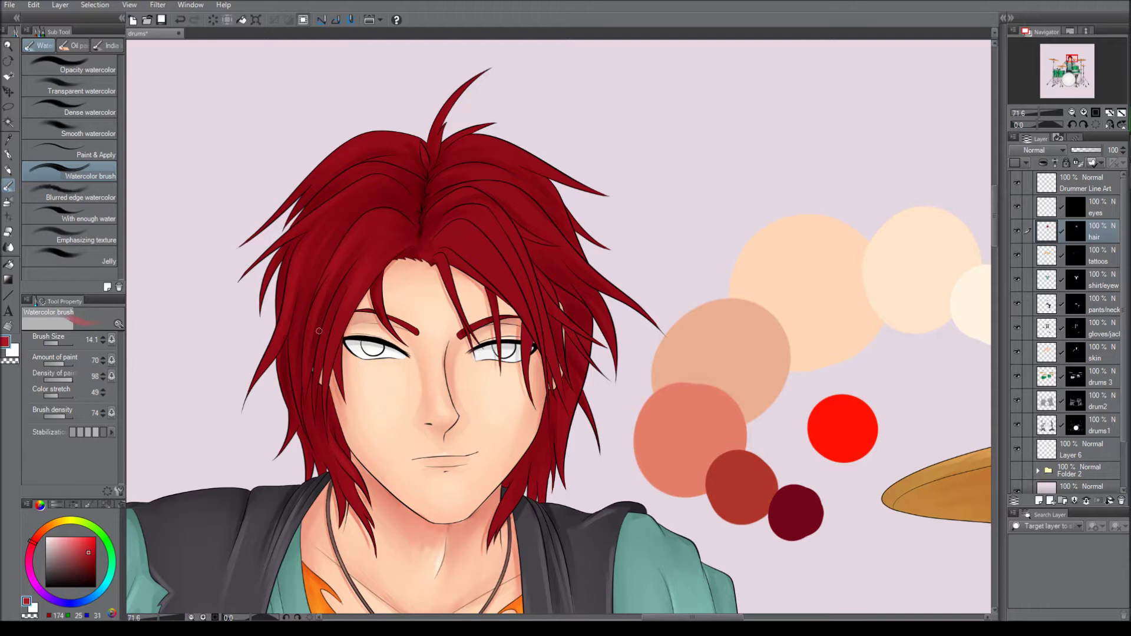
{"action": "left_click", "coordinate": [81, 547]}
{"action": "key", "text": "["}
{"action": "key", "text": "["}
{"action": "left_click_drag", "start_coordinate": [351, 324], "coordinate": [313, 204]}
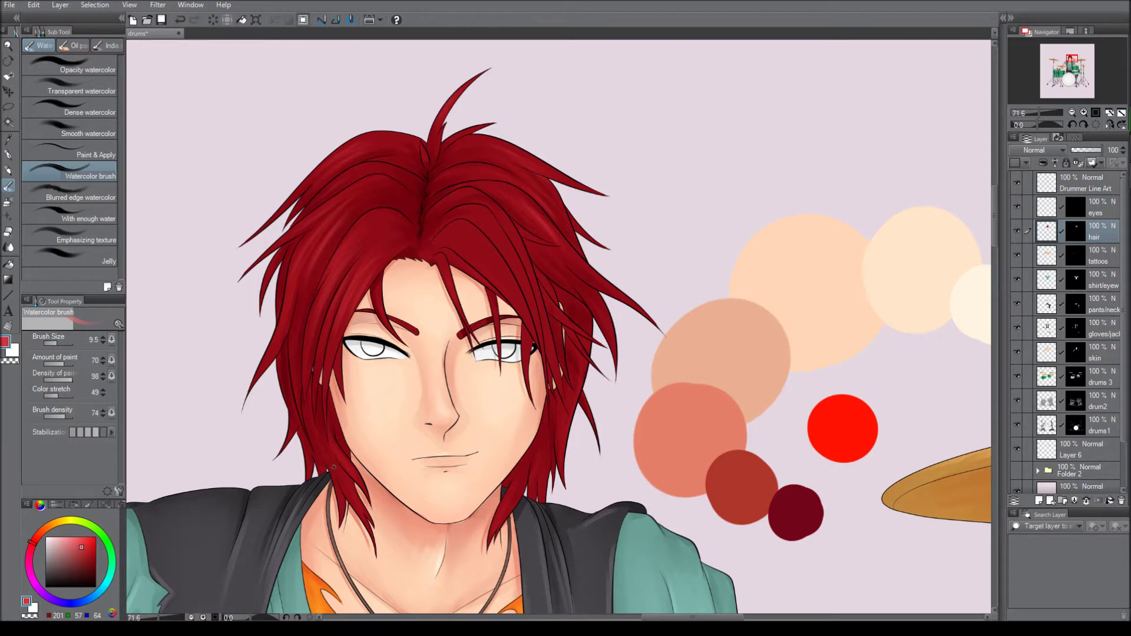
{"action": "left_click_drag", "start_coordinate": [378, 184], "coordinate": [370, 201]}
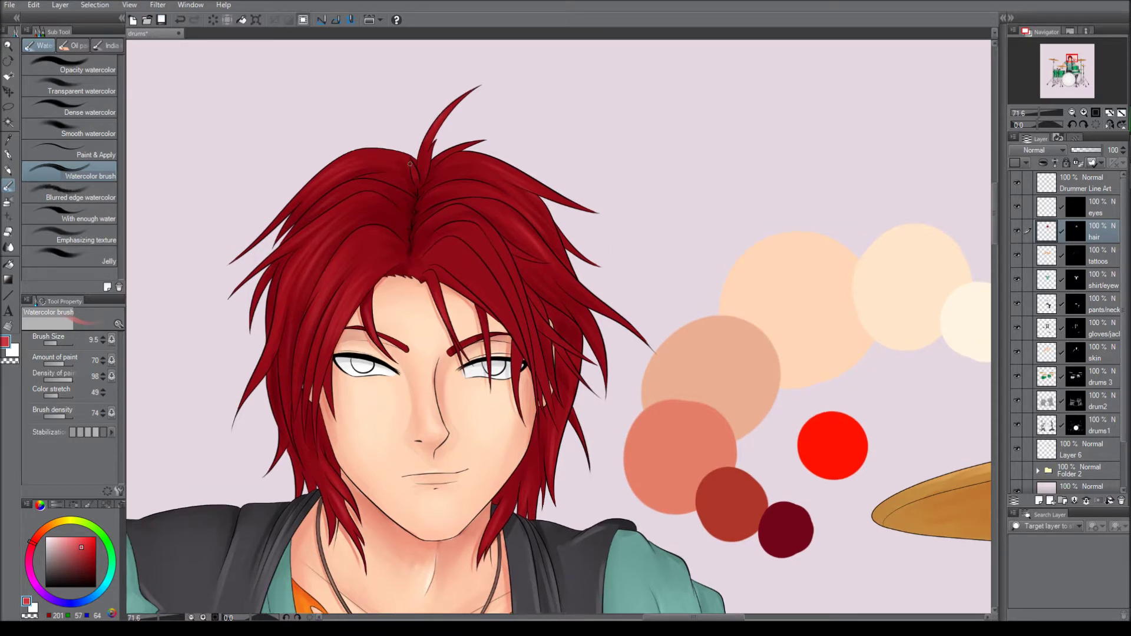
Paint an orange streak into the front bangs over the drummer's eye with an enlarged Watercolor brush
{"action": "left_click", "coordinate": [51, 523]}
{"action": "left_click", "coordinate": [91, 538]}
{"action": "key", "text": "]"}
{"action": "key", "text": "]"}
{"action": "key", "text": "]"}
{"action": "key", "text": "]"}
{"action": "key", "text": "]"}
{"action": "mouse_move", "coordinate": [465, 250]}
{"action": "left_mouse_down"}
{"action": "mouse_move", "coordinate": [539, 392]}
{"action": "mouse_move", "coordinate": [557, 365]}
{"action": "left_mouse_up"}
{"action": "left_click_drag", "start_coordinate": [471, 271], "coordinate": [519, 424]}
{"action": "mouse_move", "coordinate": [448, 249]}
{"action": "left_mouse_down"}
{"action": "mouse_move", "coordinate": [522, 301]}
{"action": "mouse_move", "coordinate": [479, 235]}
{"action": "mouse_move", "coordinate": [503, 318]}
{"action": "left_mouse_up"}
Refine the orange streak with finer Watercolor strokes at sizes 14.1 and 7.8, and add thin light red strands to the hair
{"action": "key", "text": "["}
{"action": "key", "text": "["}
{"action": "key", "text": "["}
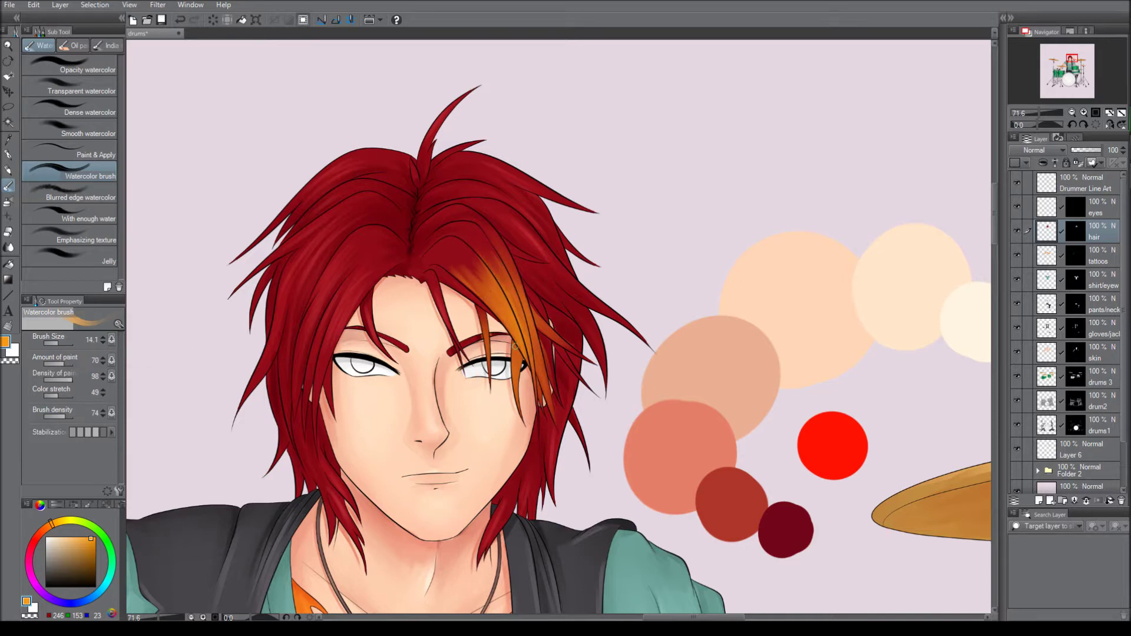
{"action": "left_click_drag", "start_coordinate": [592, 359], "coordinate": [609, 392]}
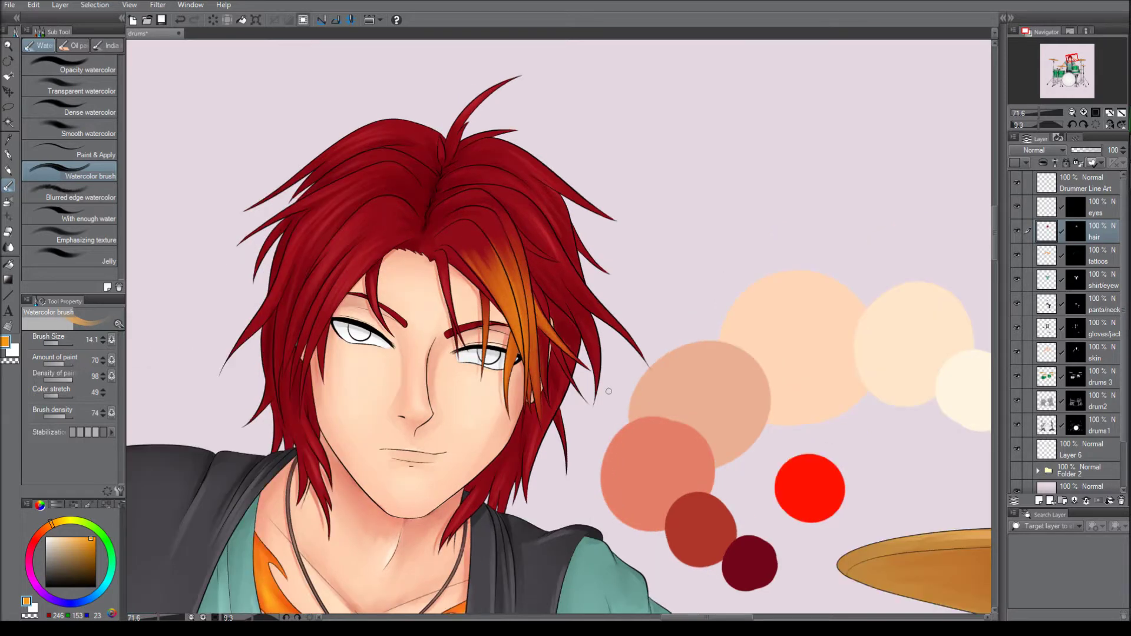
{"action": "left_click_drag", "start_coordinate": [519, 251], "coordinate": [511, 324]}
{"action": "key", "text": "["}
{"action": "key", "text": "["}
{"action": "key", "text": "["}
{"action": "left_click_drag", "start_coordinate": [508, 250], "coordinate": [494, 318]}
{"action": "left_click", "coordinate": [344, 237], "text": "alt"}
{"action": "key", "text": "ctrl+@"}
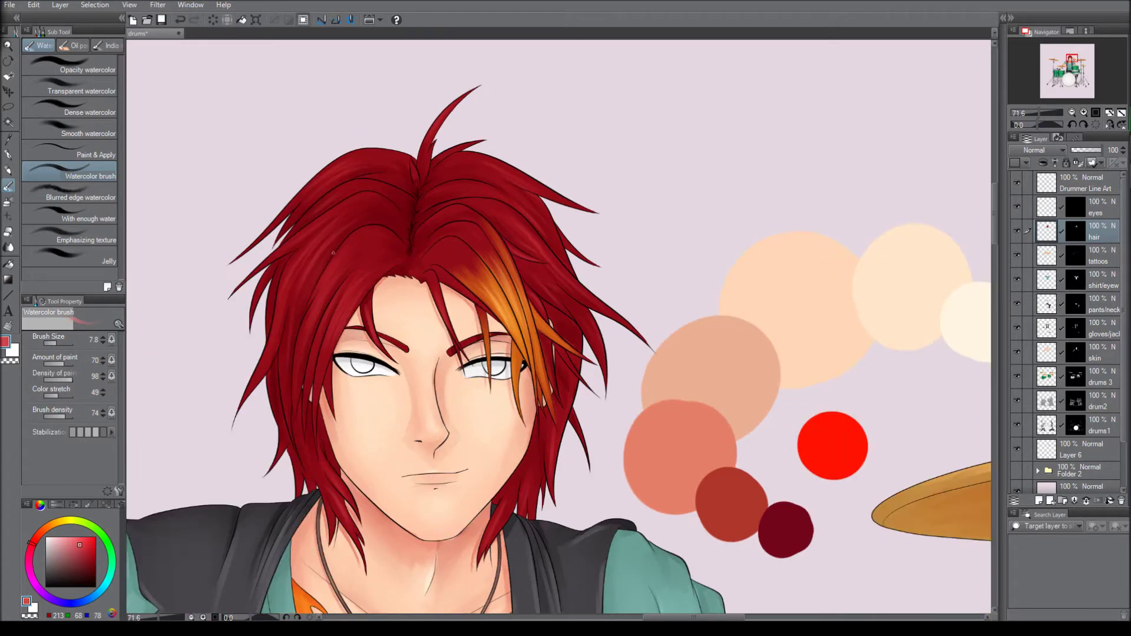
Airbrush the hair with orange and bright red Highlight at size 185.7 and dark red Shadow at size 38.1
{"action": "key", "text": "b"}
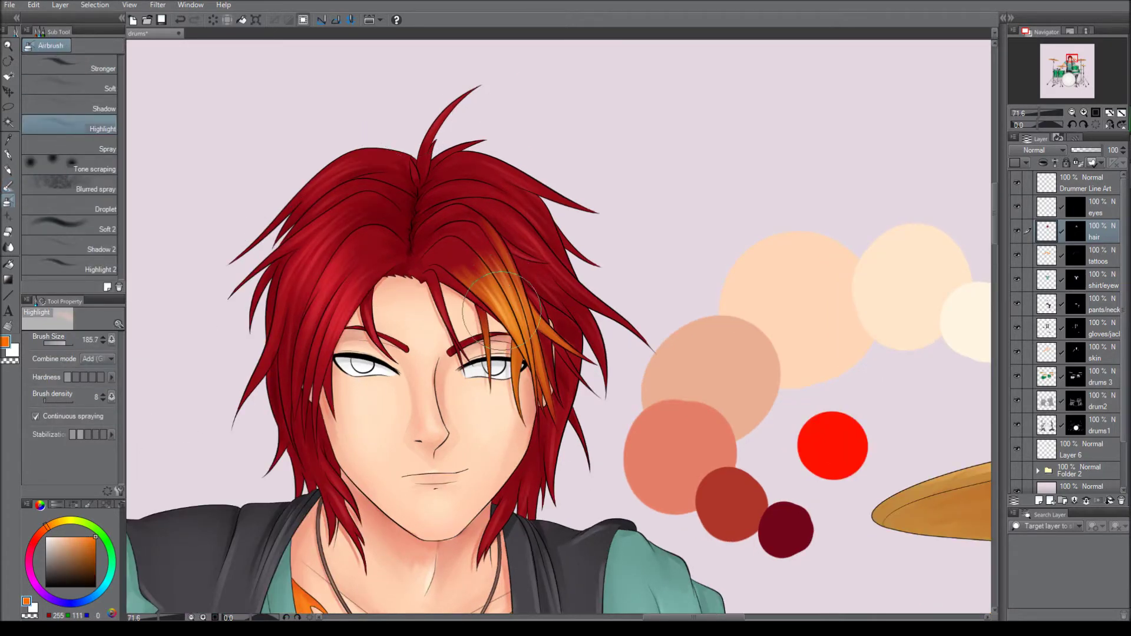
{"action": "left_click", "coordinate": [481, 196], "text": "alt"}
{"action": "left_click", "coordinate": [70, 108]}
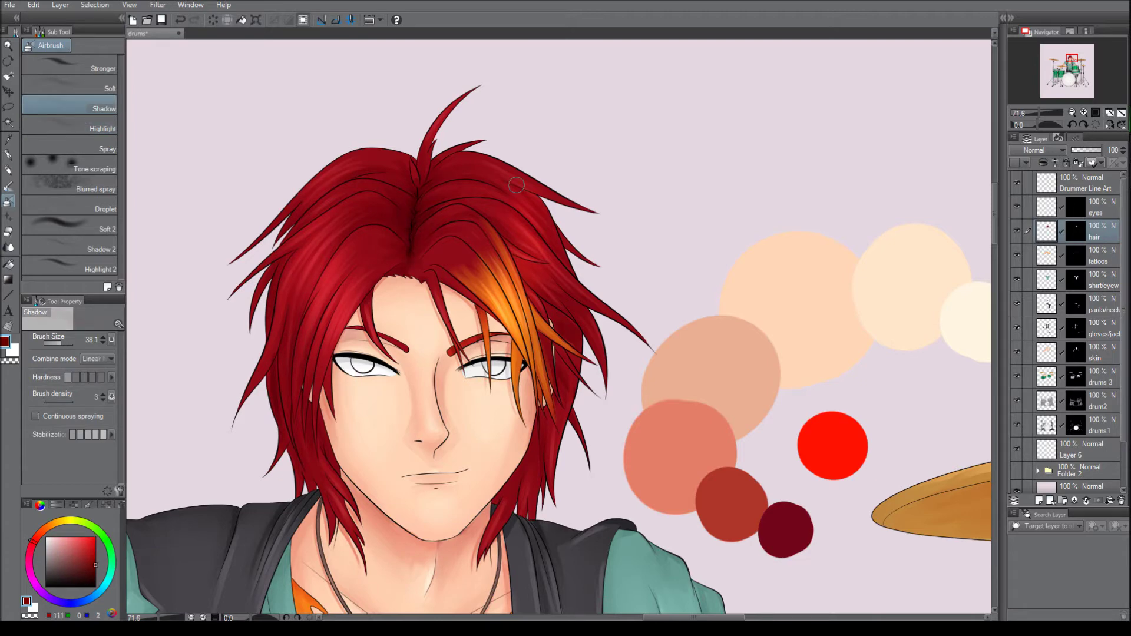
{"action": "key", "text": "b"}
{"action": "left_click", "coordinate": [69, 176]}
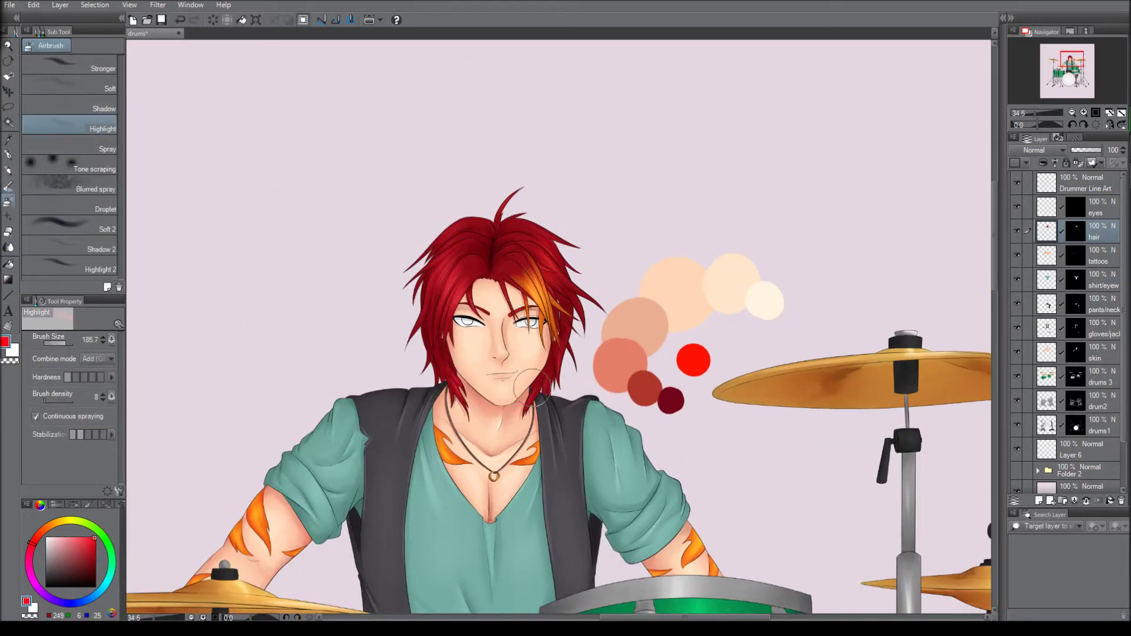
{"action": "left_click_drag", "start_coordinate": [501, 456], "coordinate": [425, 433]}
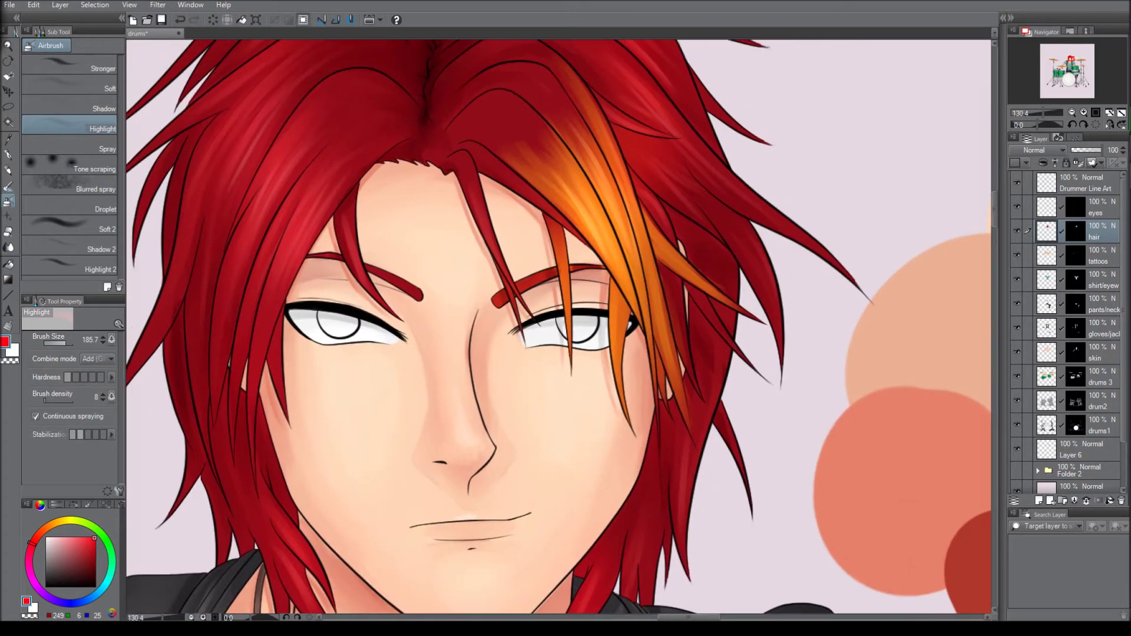
Fill both irises with green on the eyes layer using G-pen 2 at size 150, and add darker and lighter green details at size 21
{"action": "key", "text": "p"}
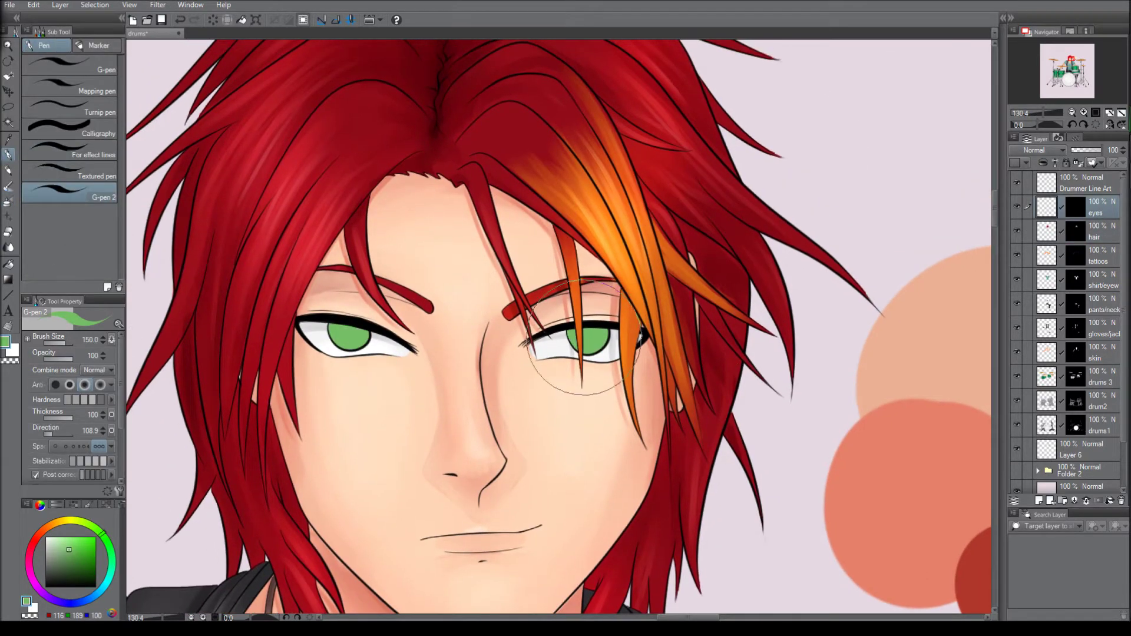
{"action": "left_click", "coordinate": [584, 340], "text": "alt"}
{"action": "left_click", "coordinate": [57, 344]}
{"action": "left_click", "coordinate": [573, 334], "text": "alt"}
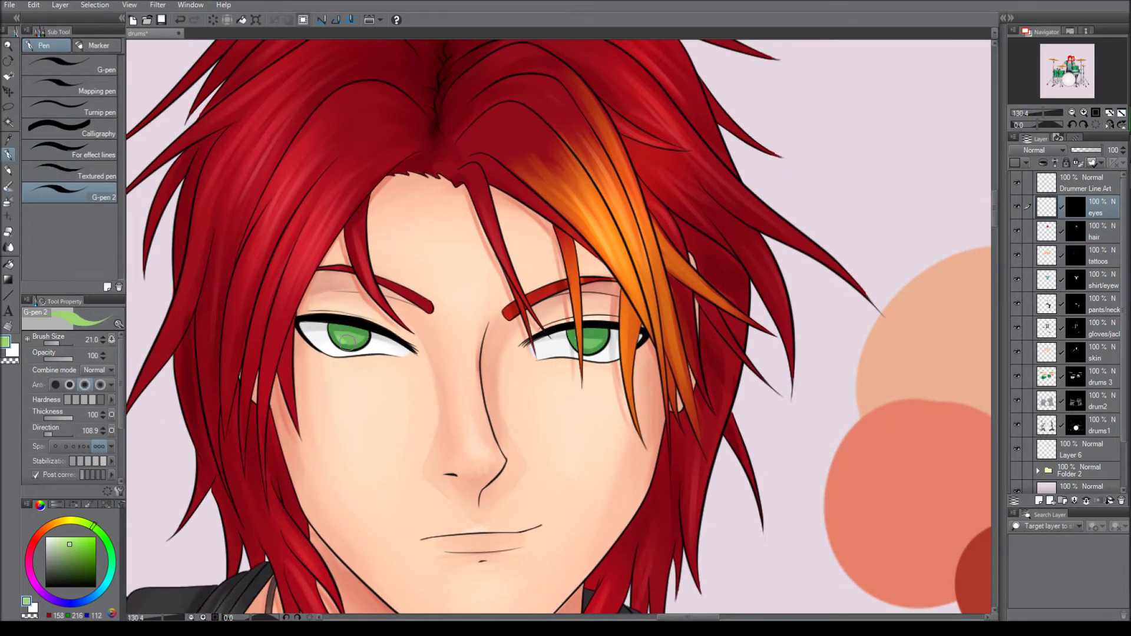
Brighten the irises with a light green glow using the Highlight airbrush at size 9.5, and clear the circular selections
{"action": "key", "text": "b"}
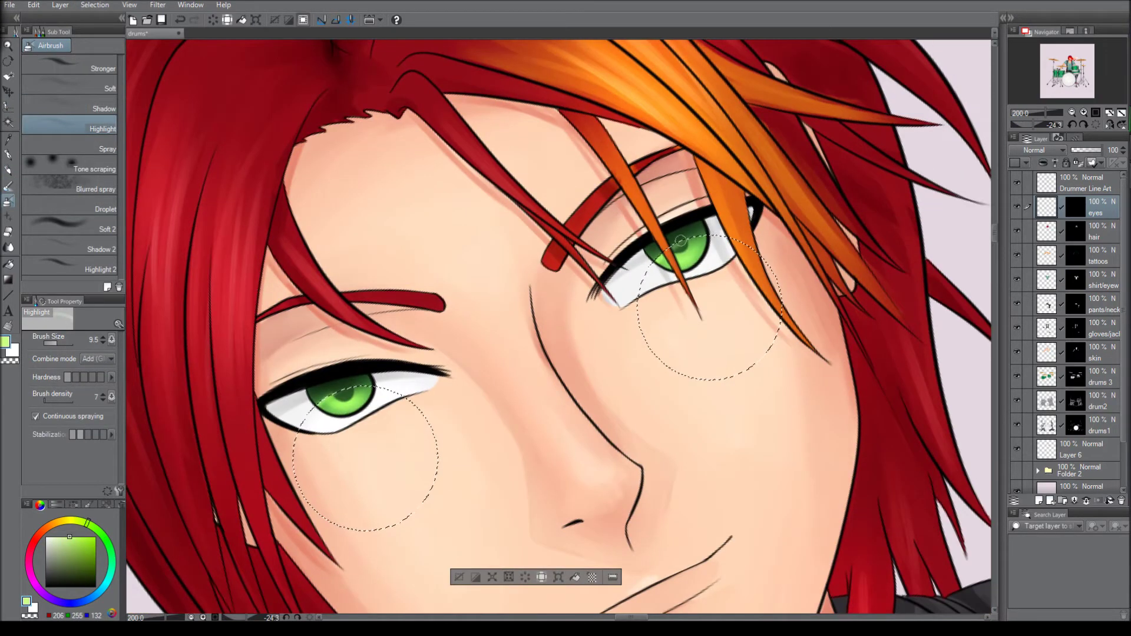
{"action": "left_click", "coordinate": [95, 5]}
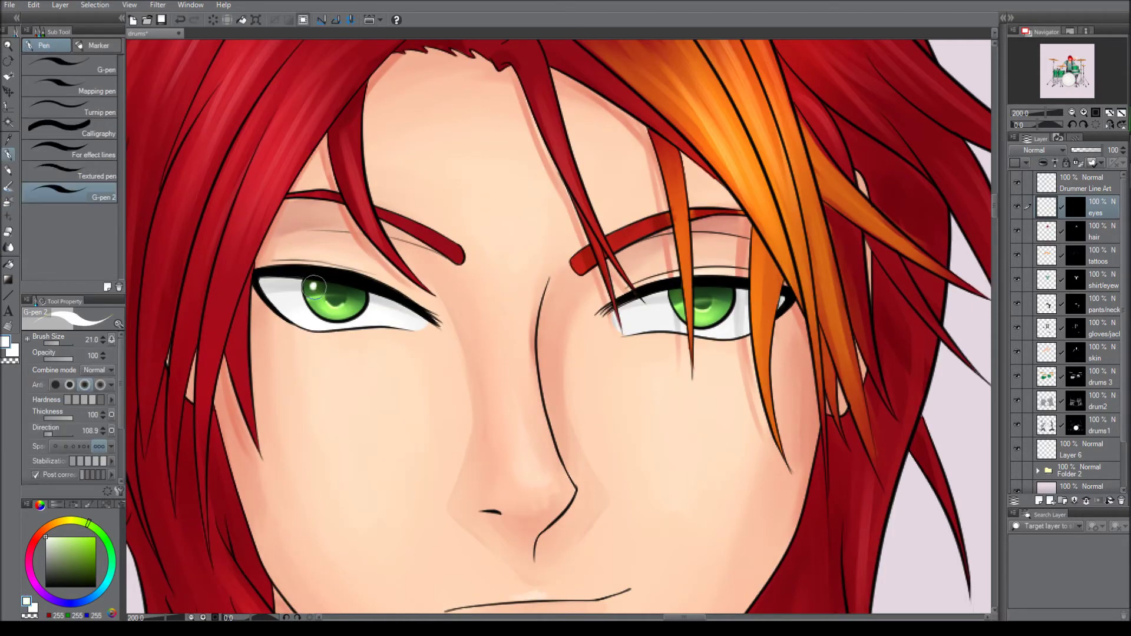